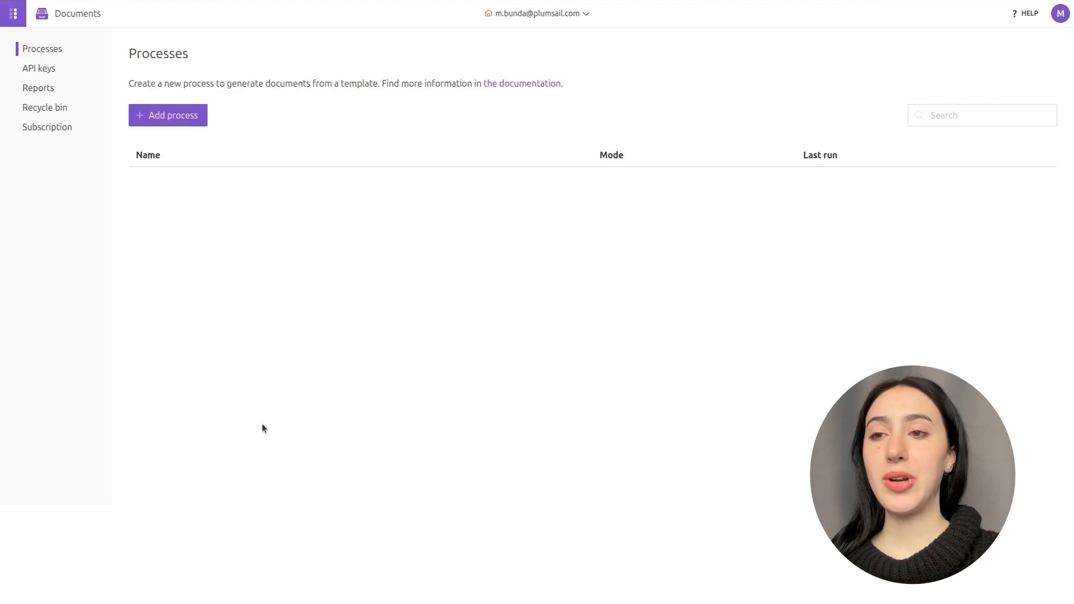
Create a blank XLSX Plumsail process named 'Maintenance Repair Request' and open its template editor.
left_click(166, 124)
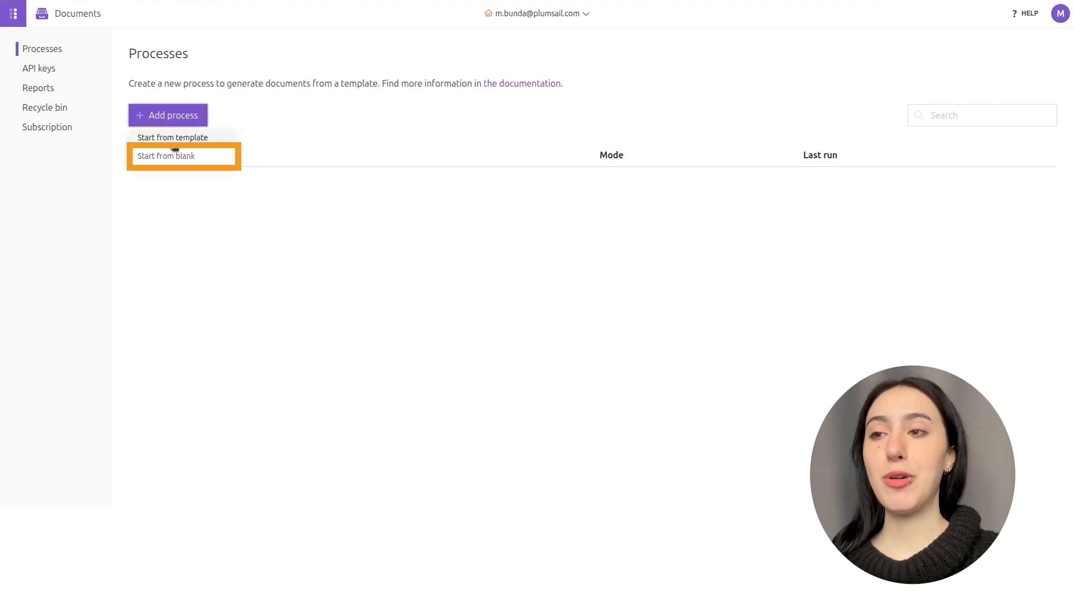
left_click(175, 155)
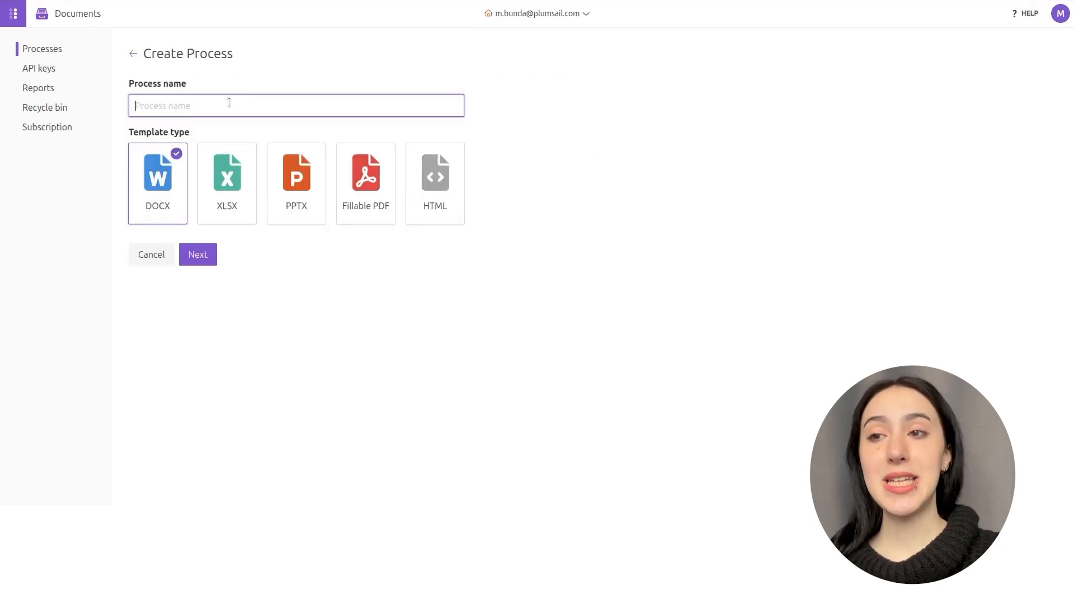
type("Maintenance Repair Request")
left_click(224, 165)
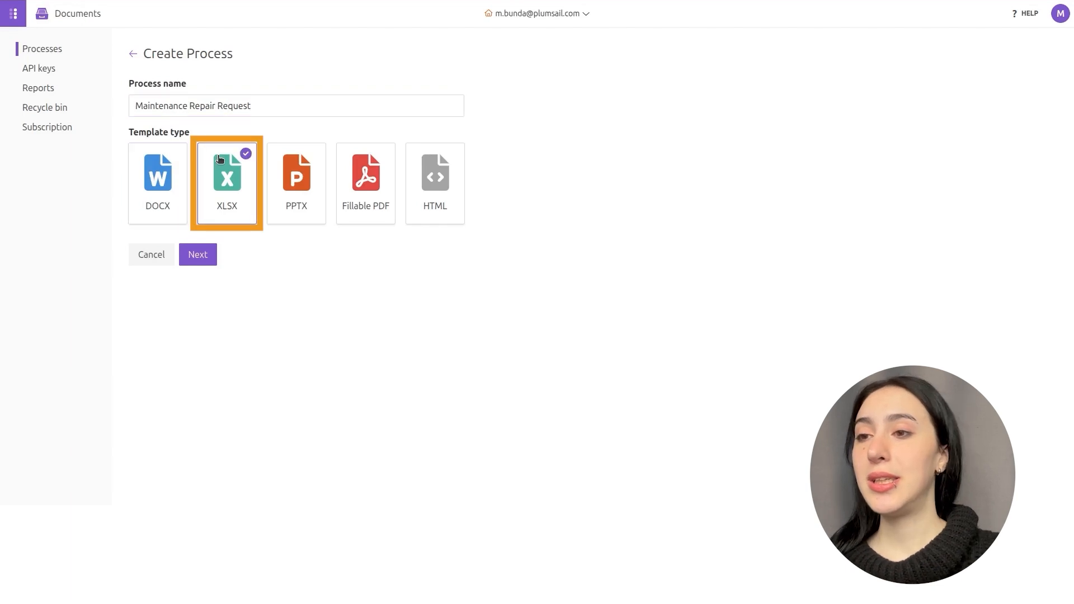
left_click(199, 255)
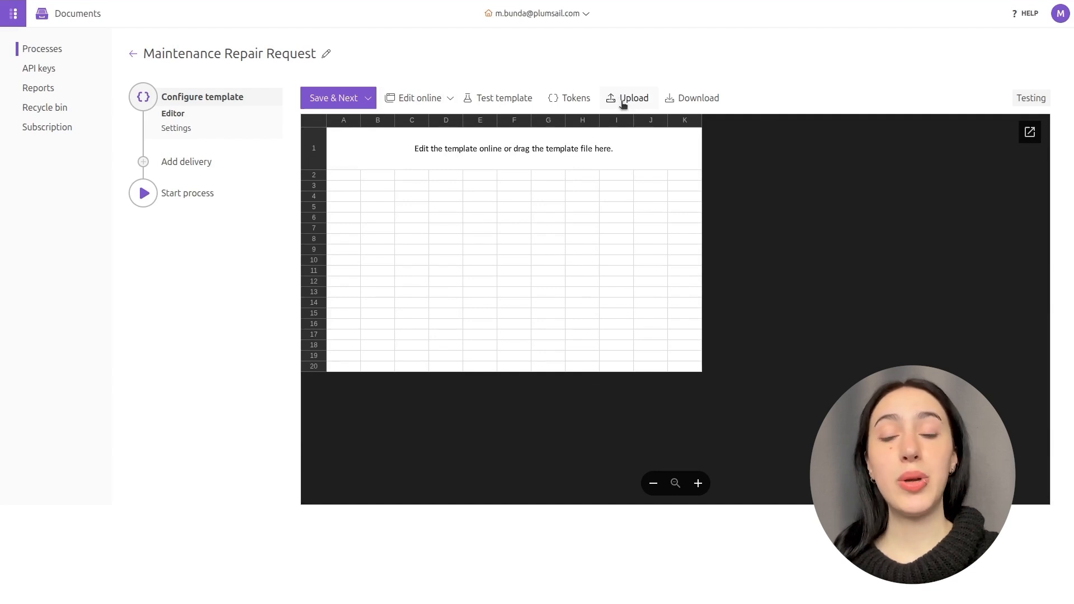
Upload the Maintenance/Repair Request Form template, open it online, and check its image token.
left_click(693, 199)
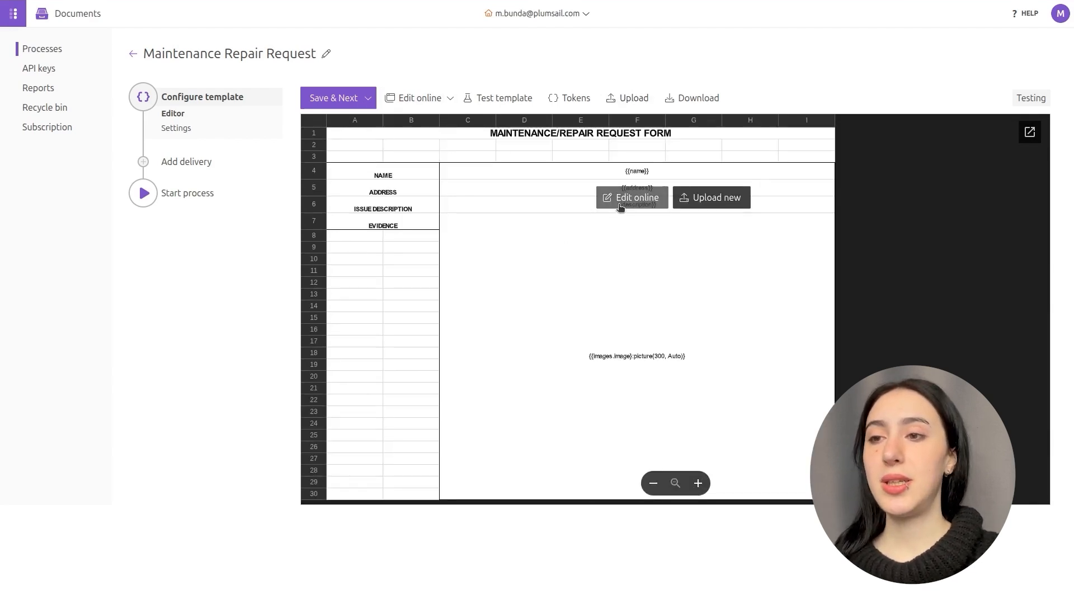
left_click(622, 201)
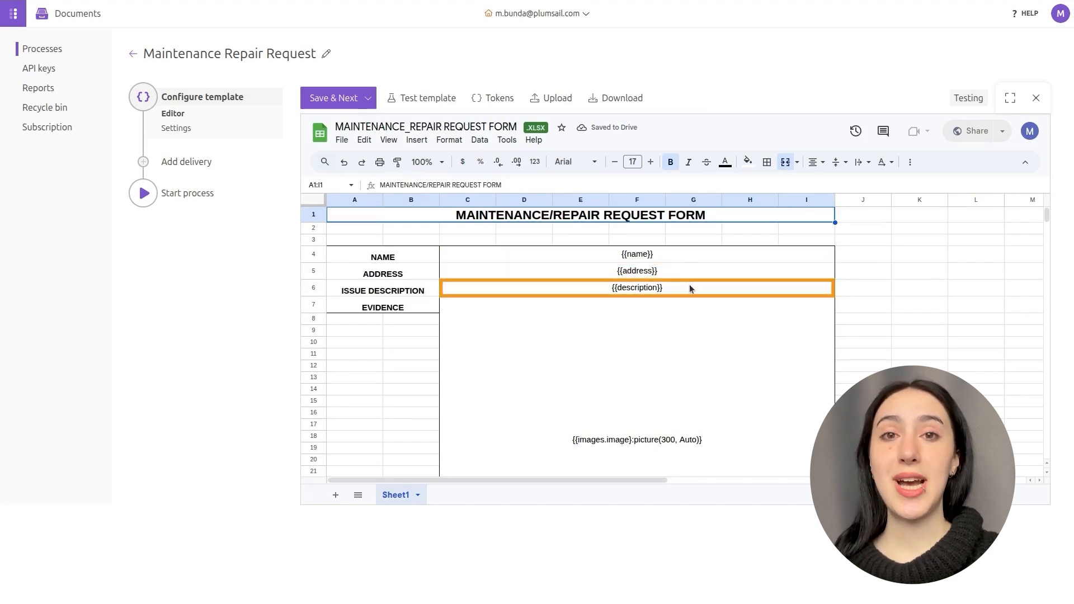
left_click(699, 402)
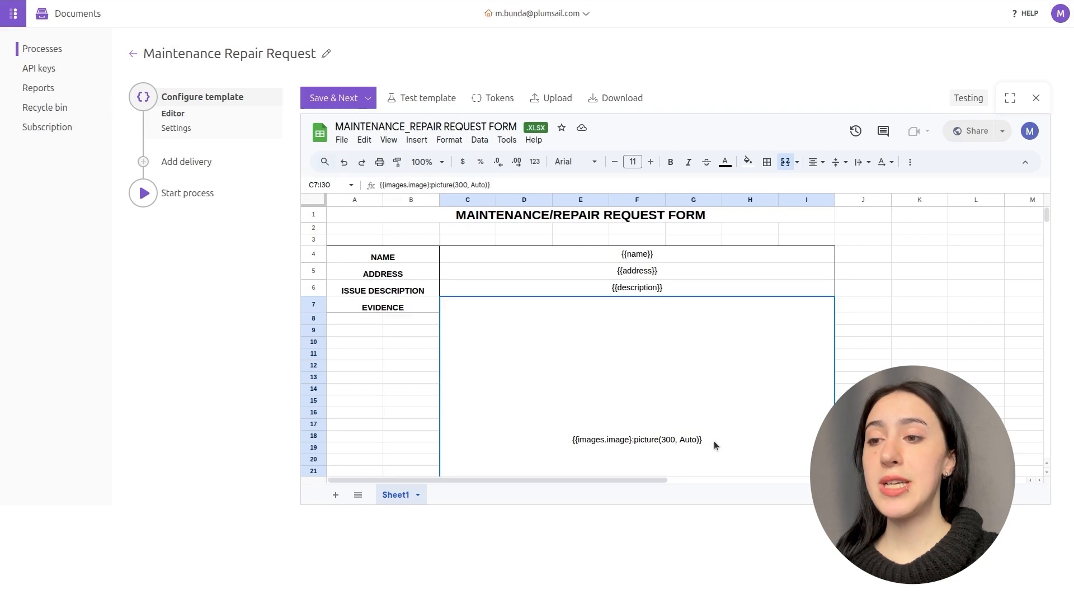
left_click(331, 99)
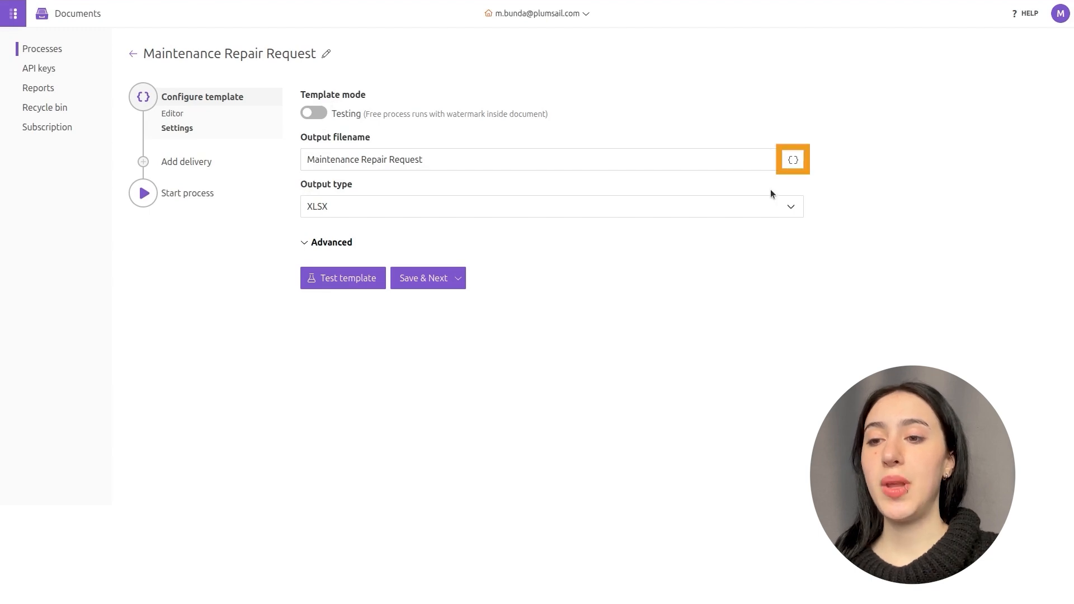
left_click(793, 160)
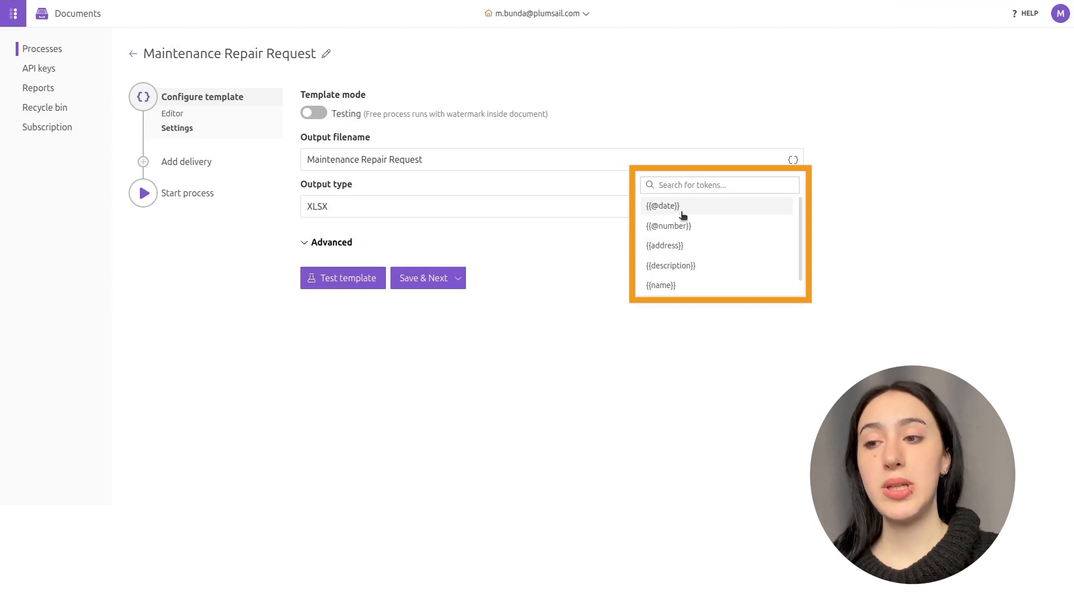
left_click(536, 163)
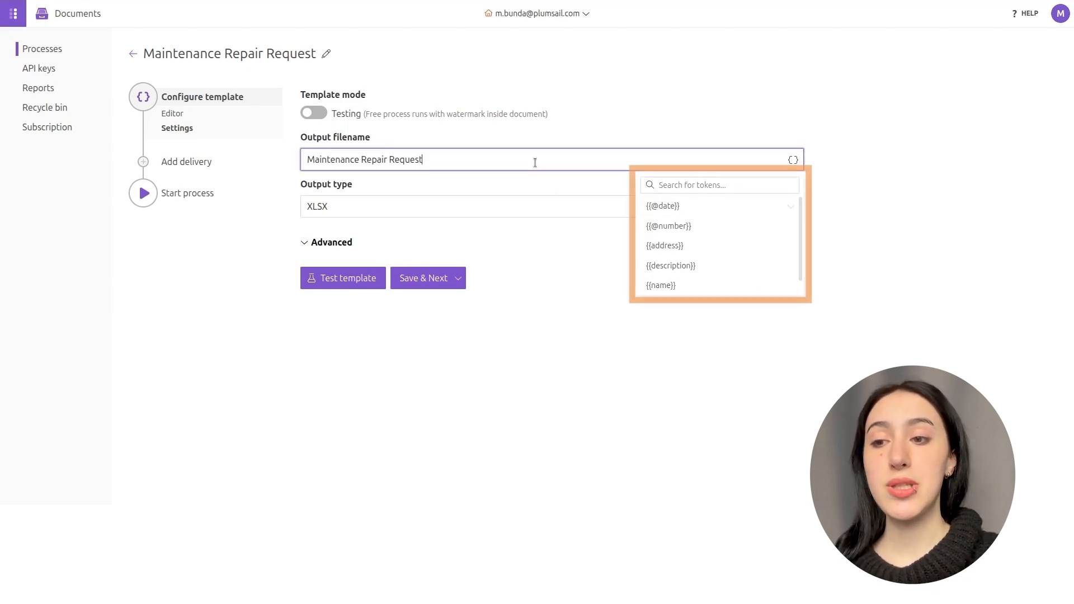
type("-")
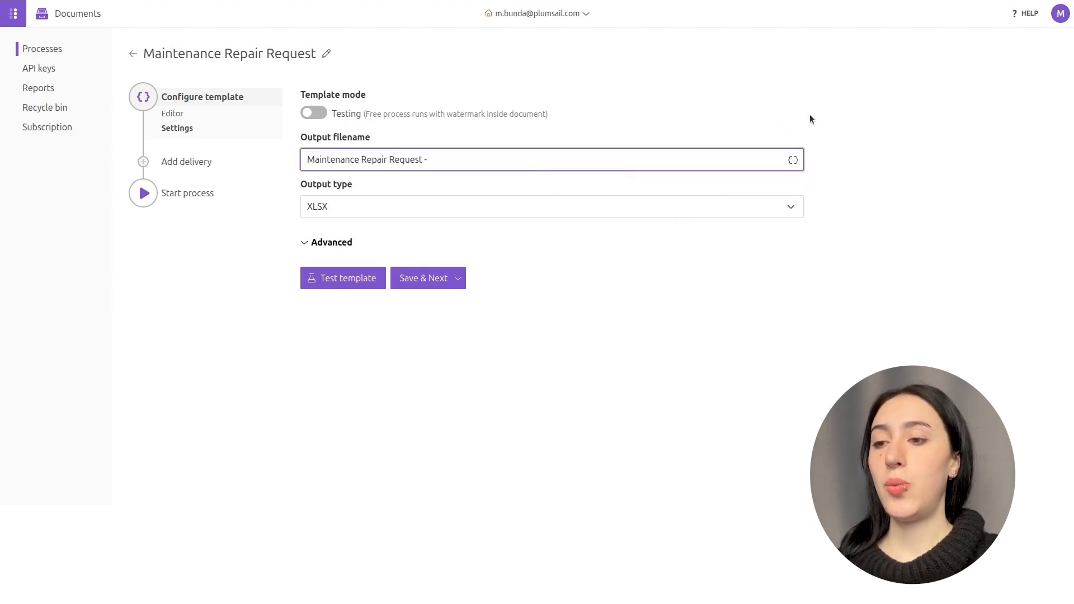
left_click(793, 160)
left_click(751, 207)
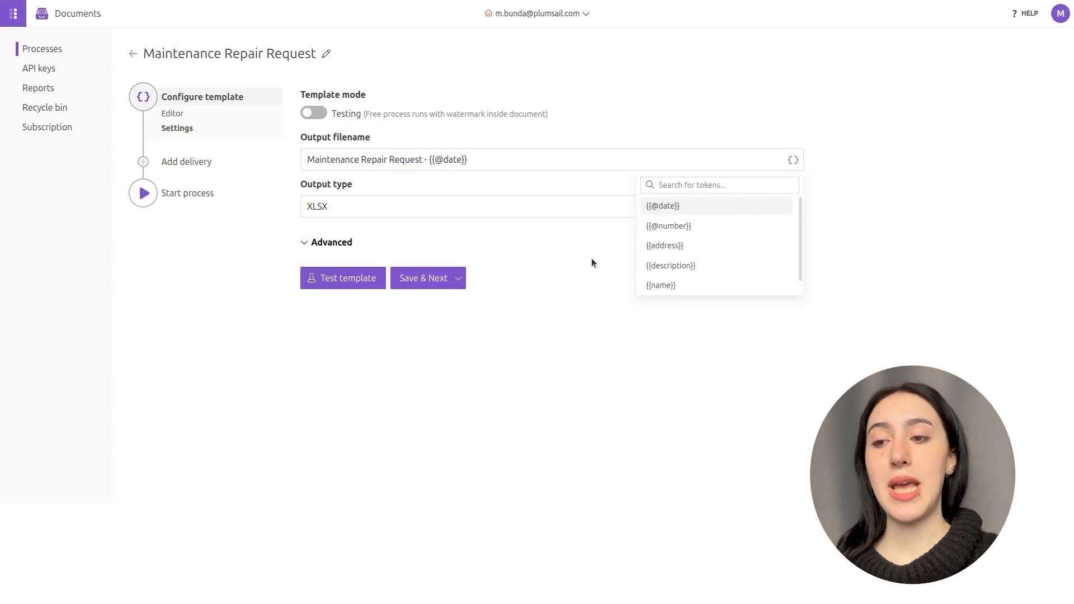
left_click(572, 288)
left_click(436, 285)
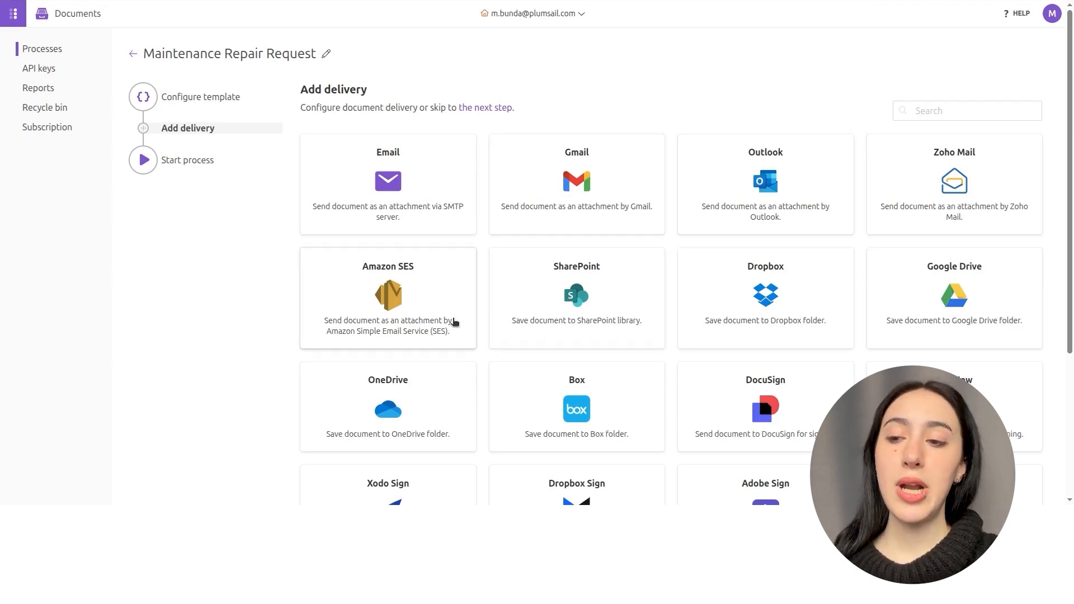
Add Gmail delivery with subject 'New maintenance/repair request' and save it.
left_click(575, 182)
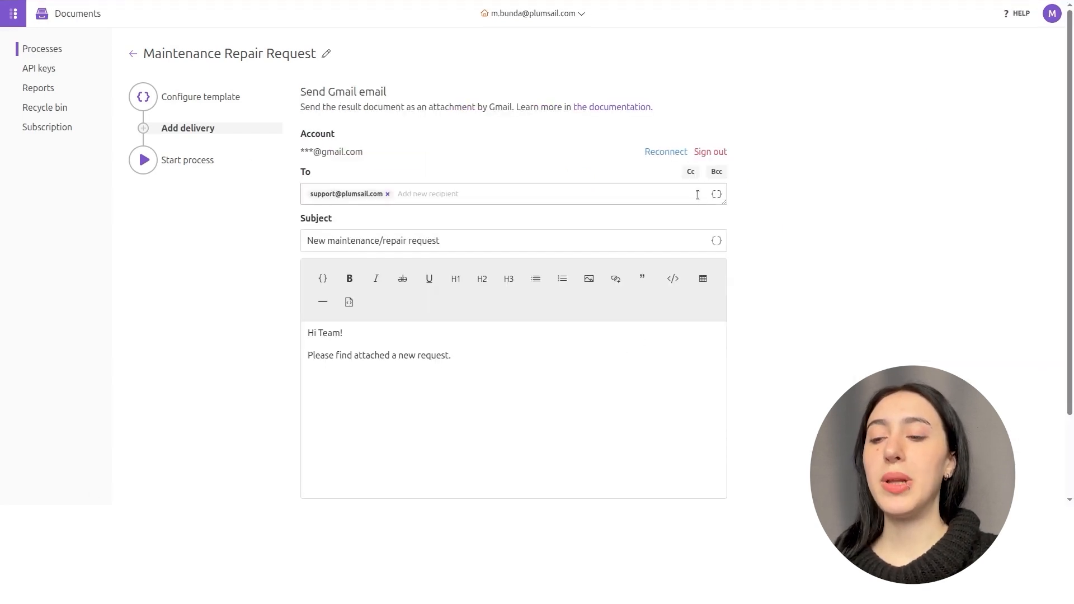
scroll(700, 361, "down", 2)
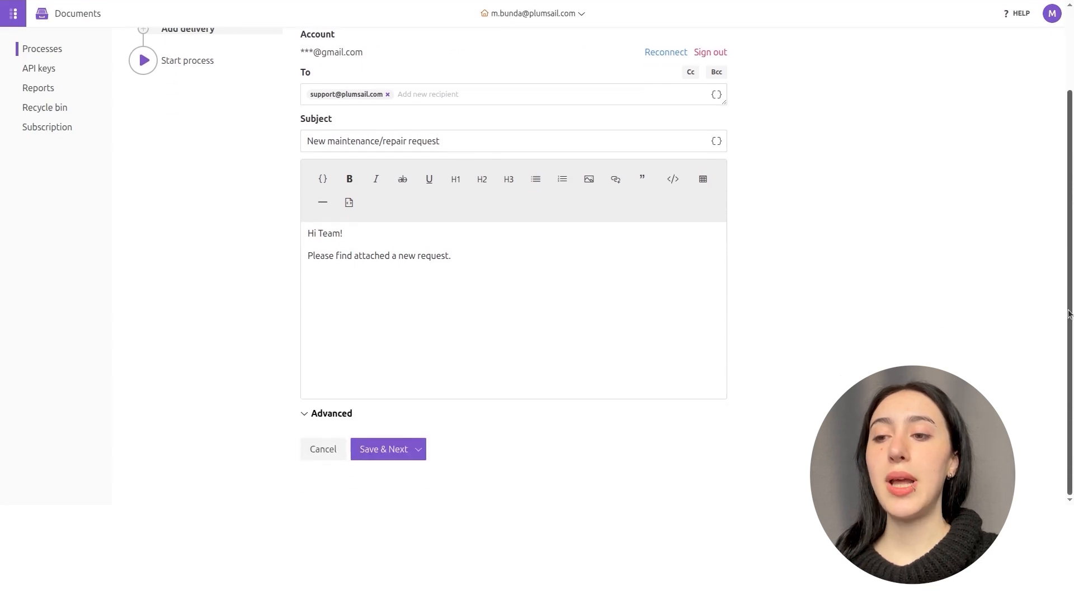
left_click(385, 451)
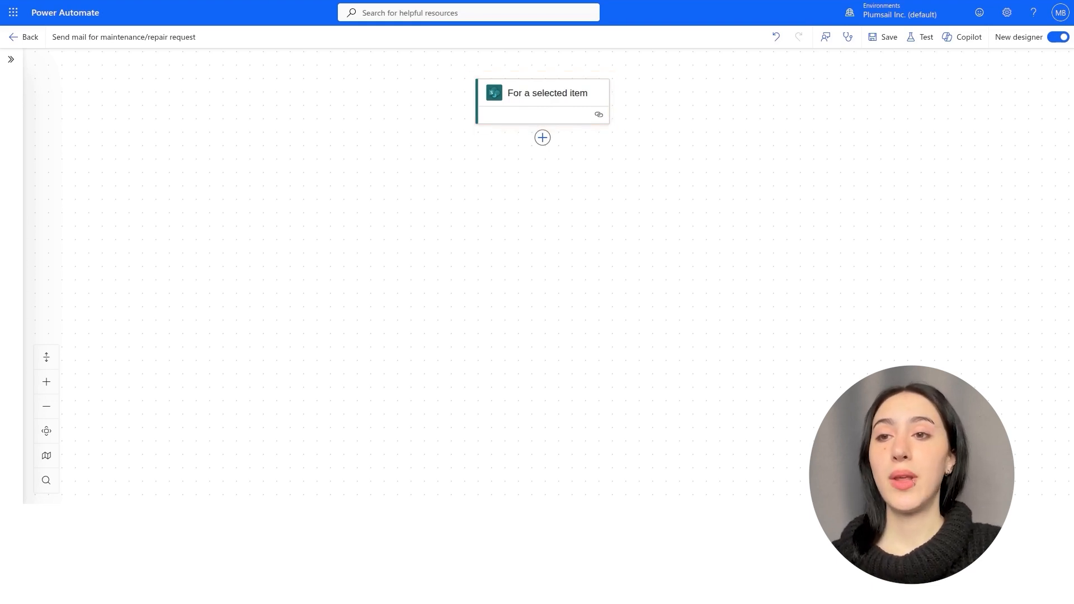
Add SharePoint Get item on support_MB's MAINTENANCE/REPAIR REQUESTS list, using the trigger's ID.
left_click(542, 137)
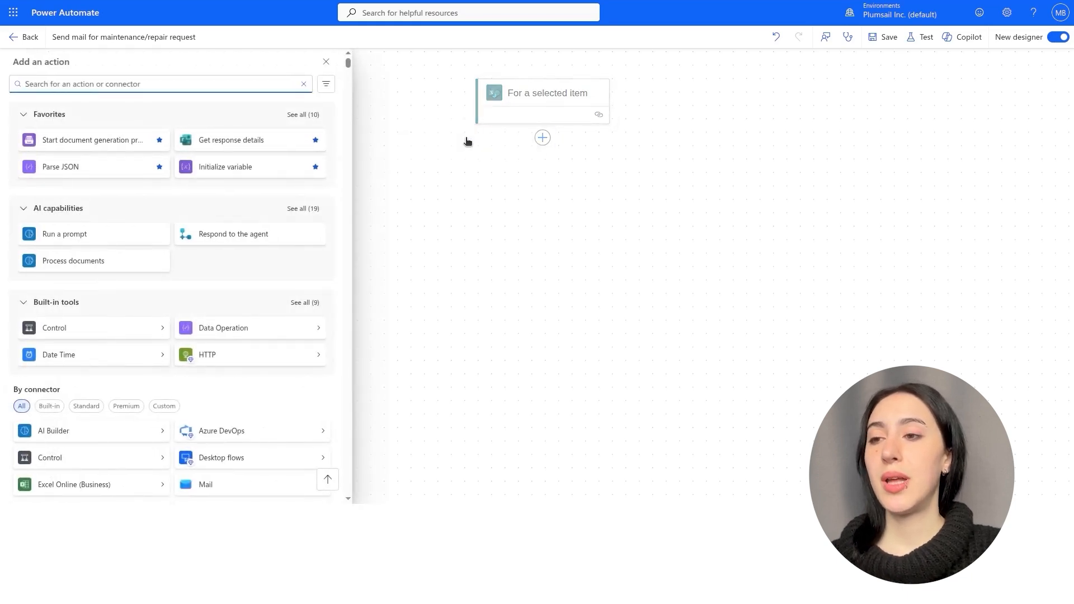
type("get item")
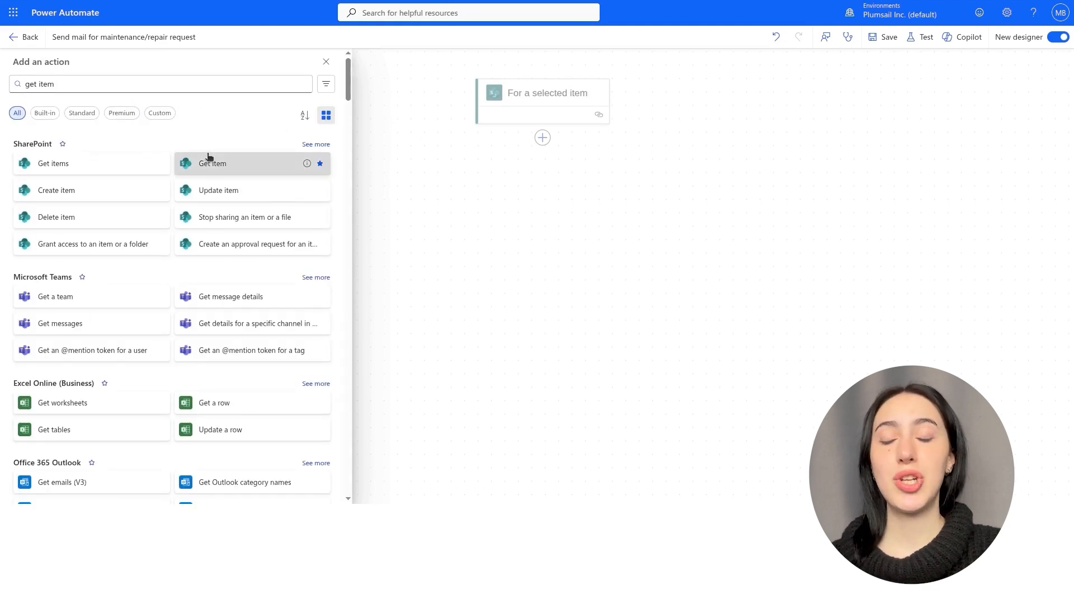
left_click(212, 162)
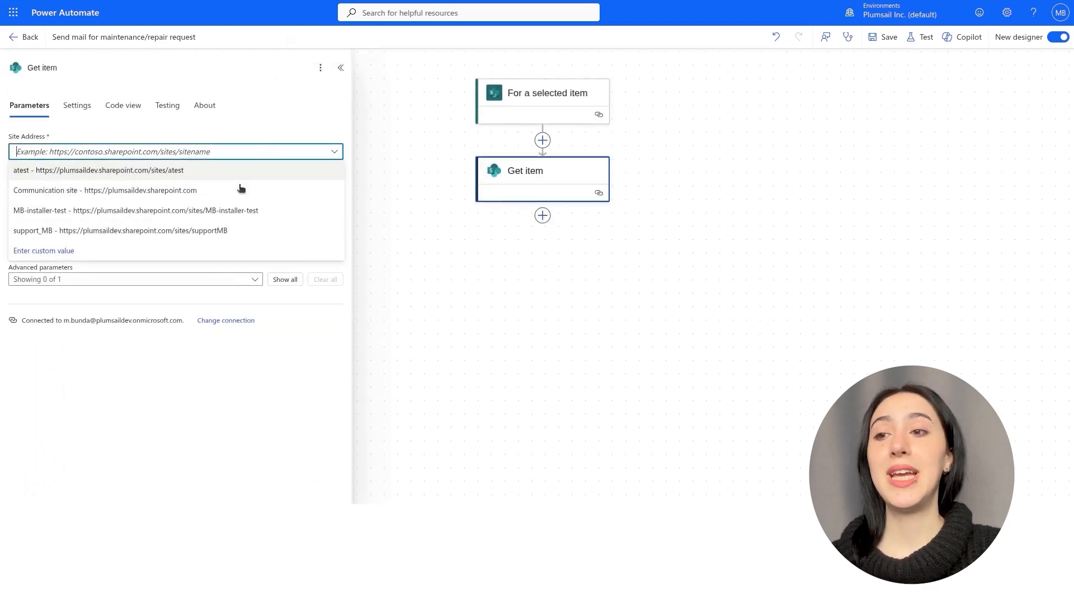
left_click(216, 229)
left_click(238, 190)
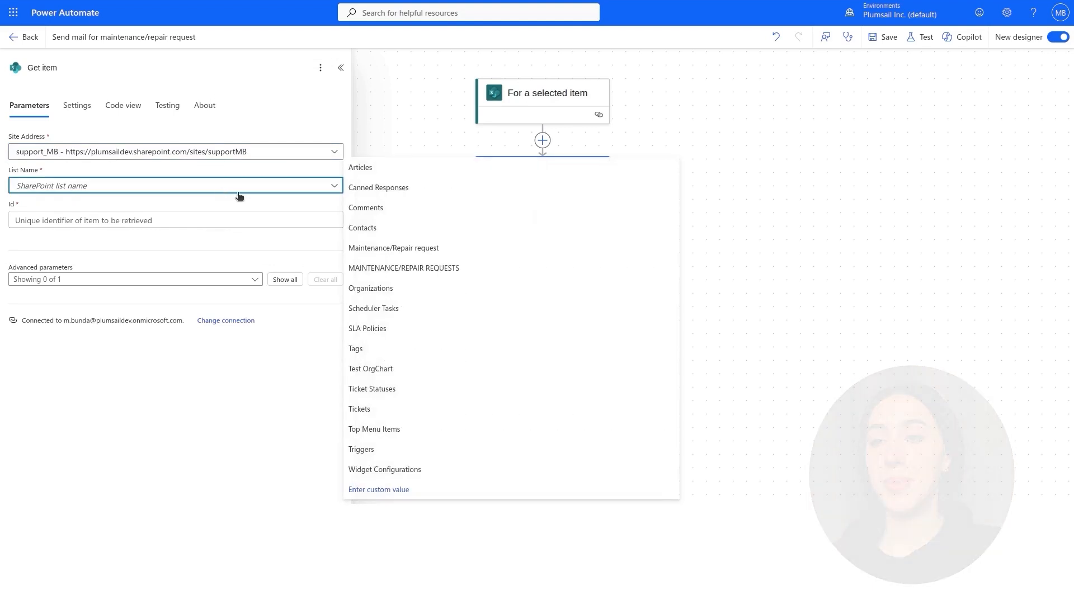
left_click(372, 268)
left_click(297, 220)
left_click(342, 219)
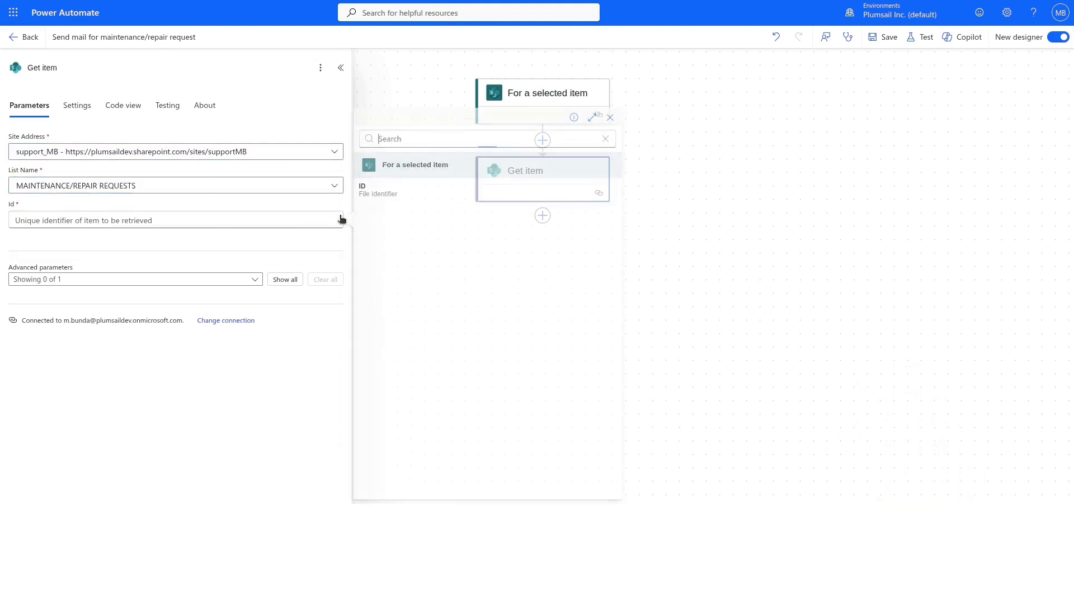
left_click(375, 190)
Add Get attachments on support_MB's MAINTENANCE/REPAIR REQUESTS list with Id from Get item.
left_click(542, 216)
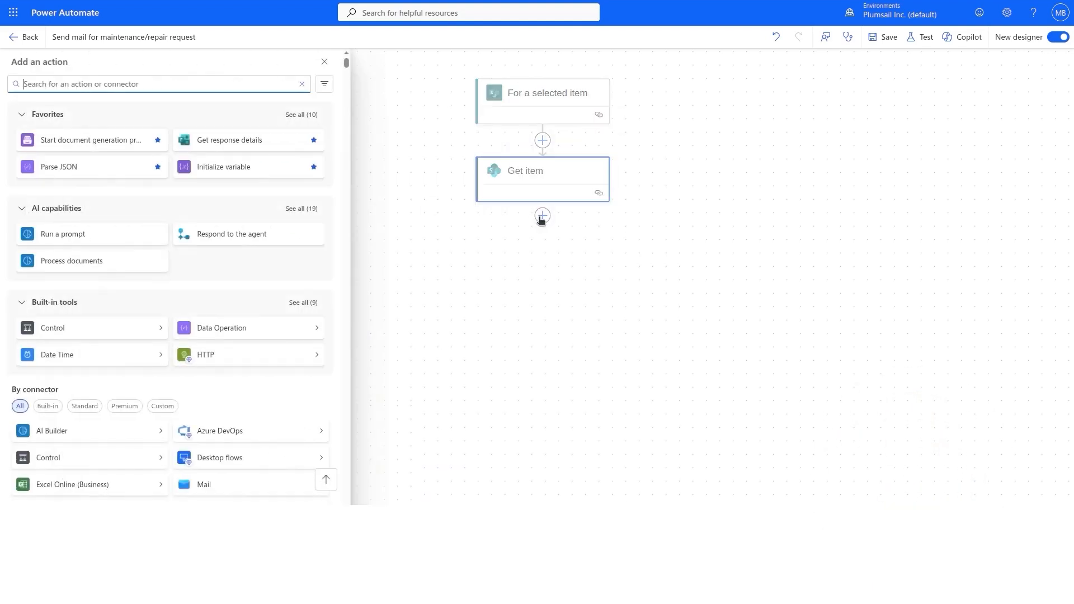
type("get attachment")
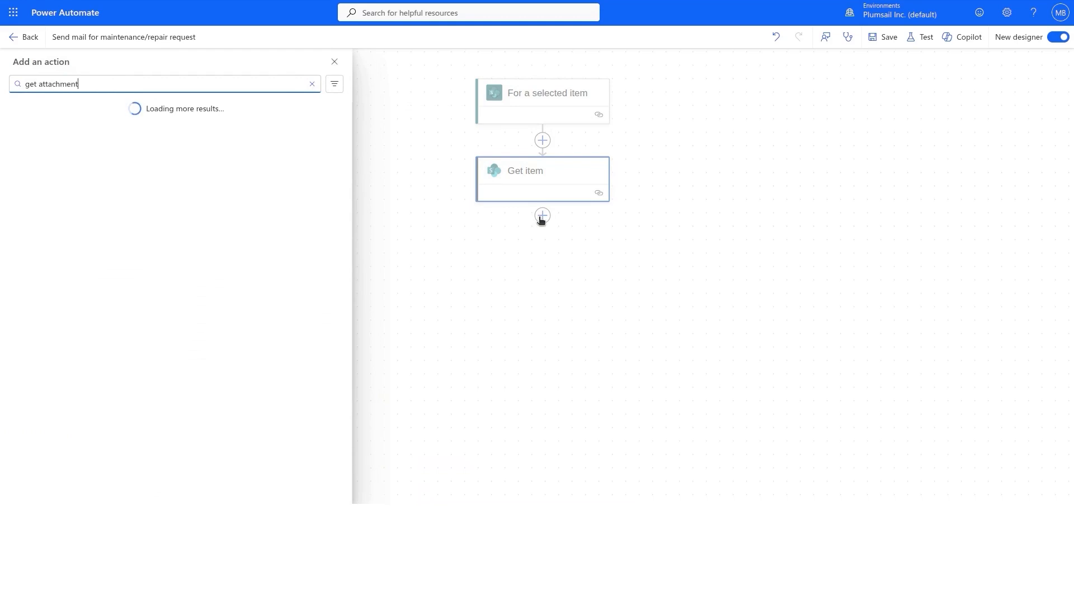
type("s")
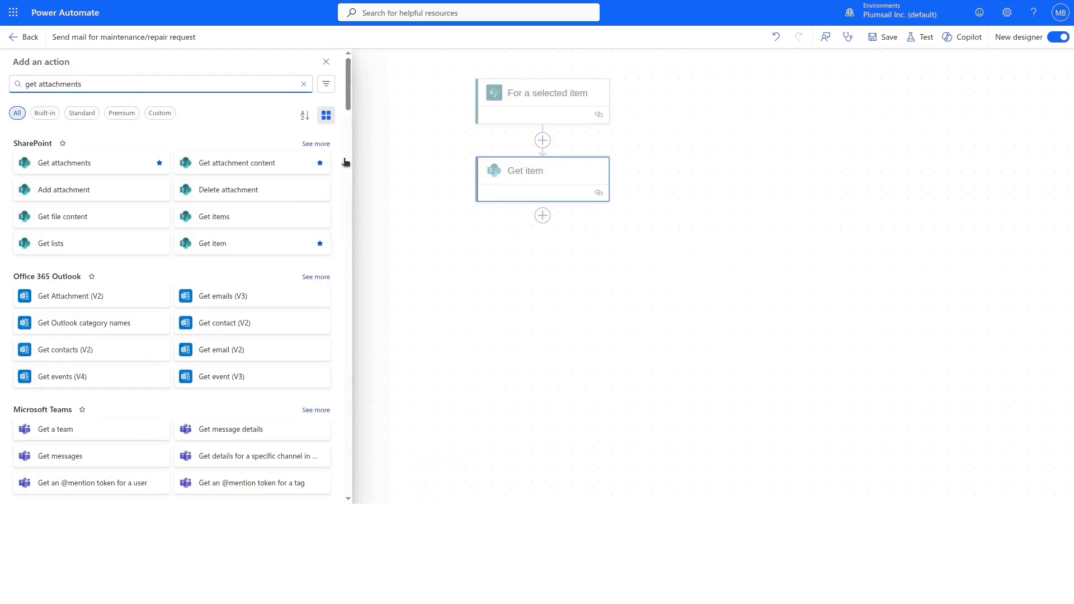
left_click(118, 162)
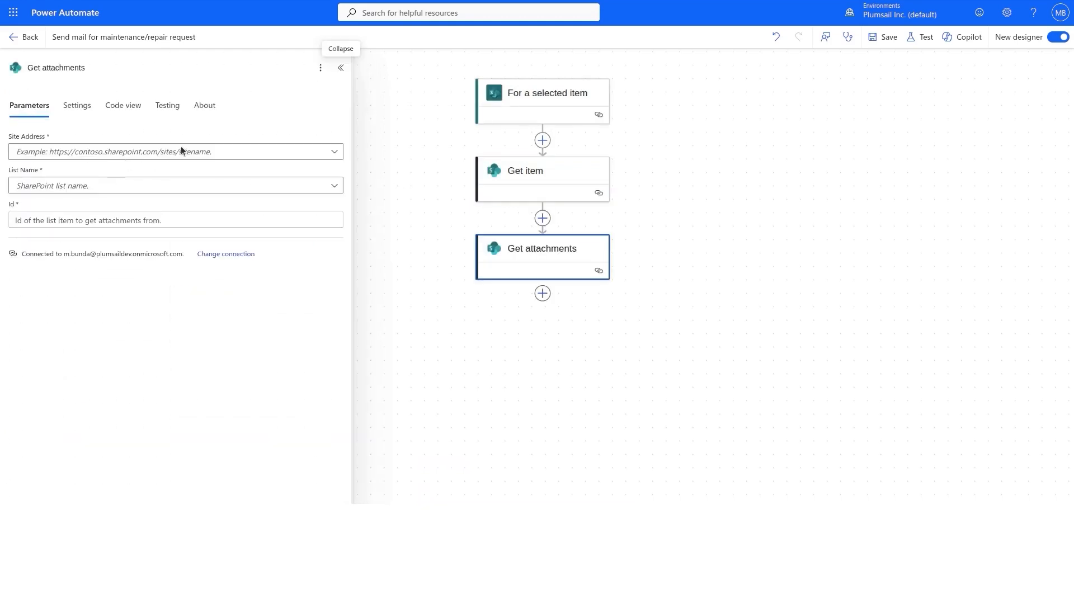
left_click(267, 152)
left_click(229, 231)
left_click(239, 185)
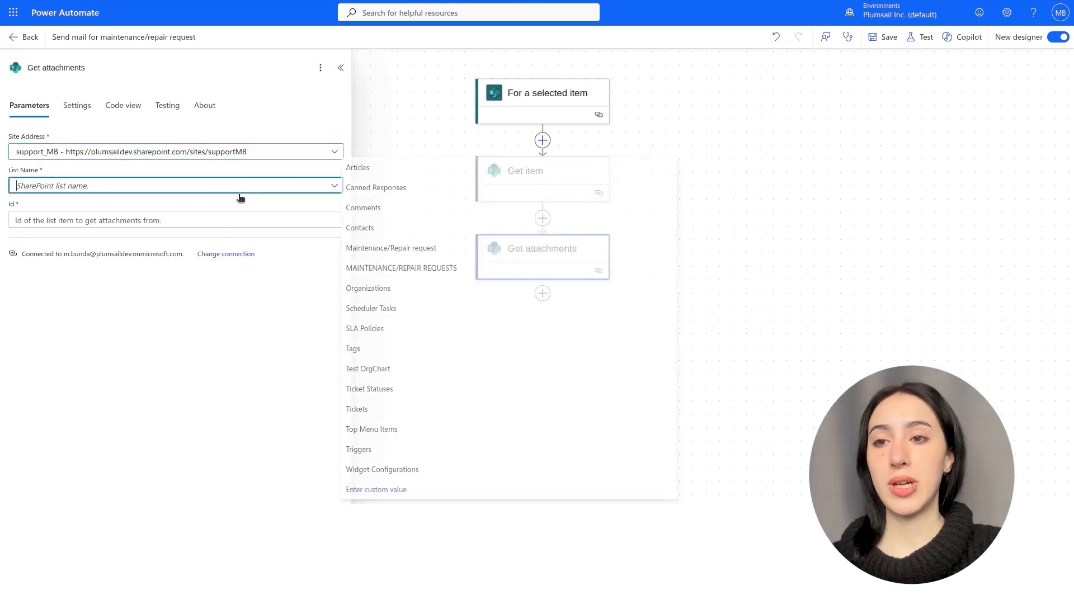
left_click(398, 270)
left_click(311, 222)
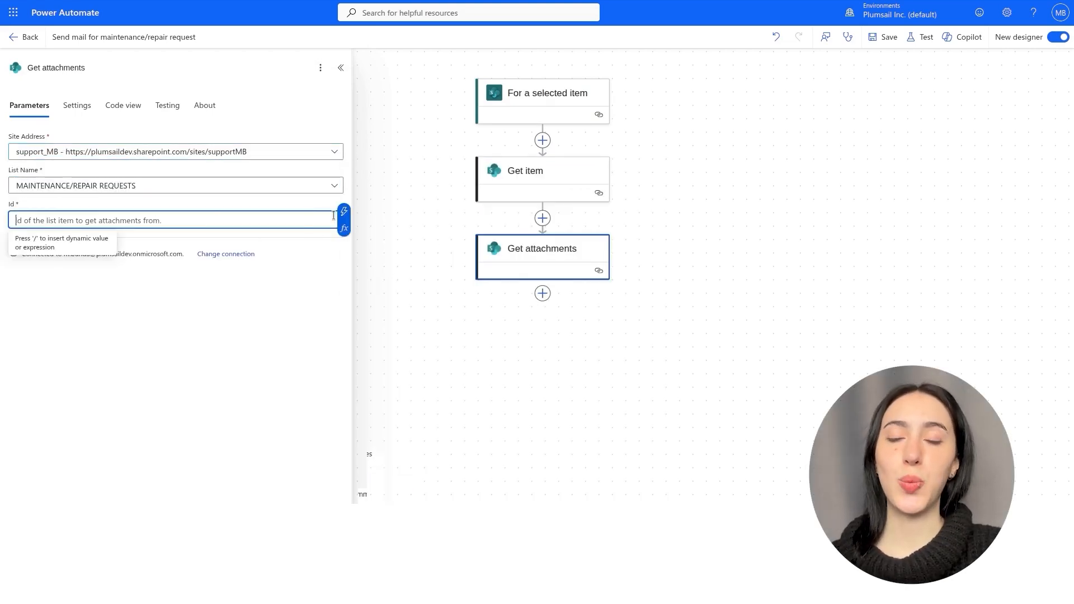
left_click(344, 217)
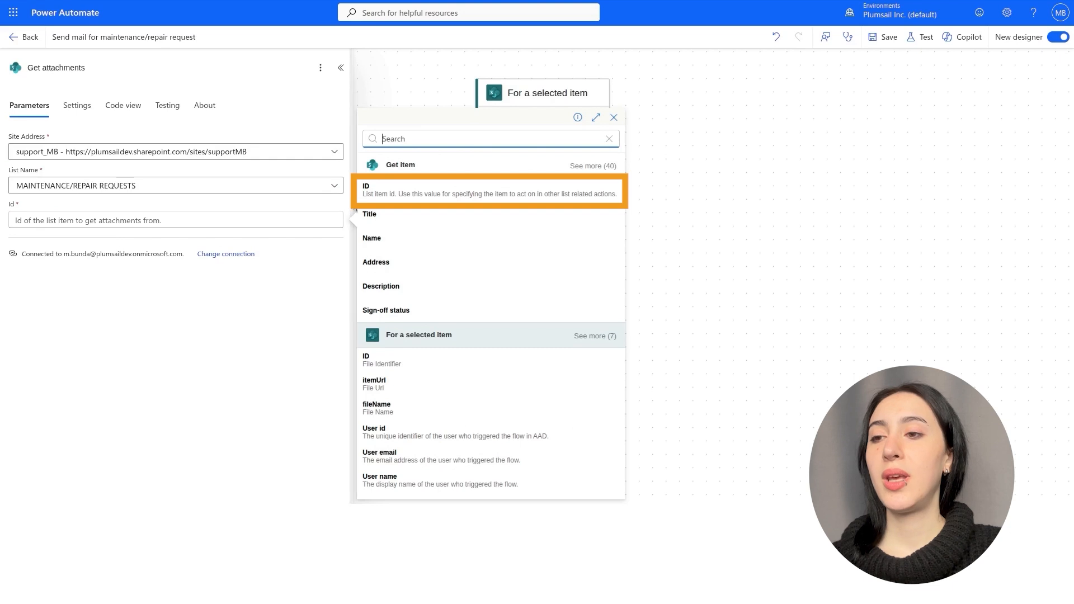
left_click(383, 190)
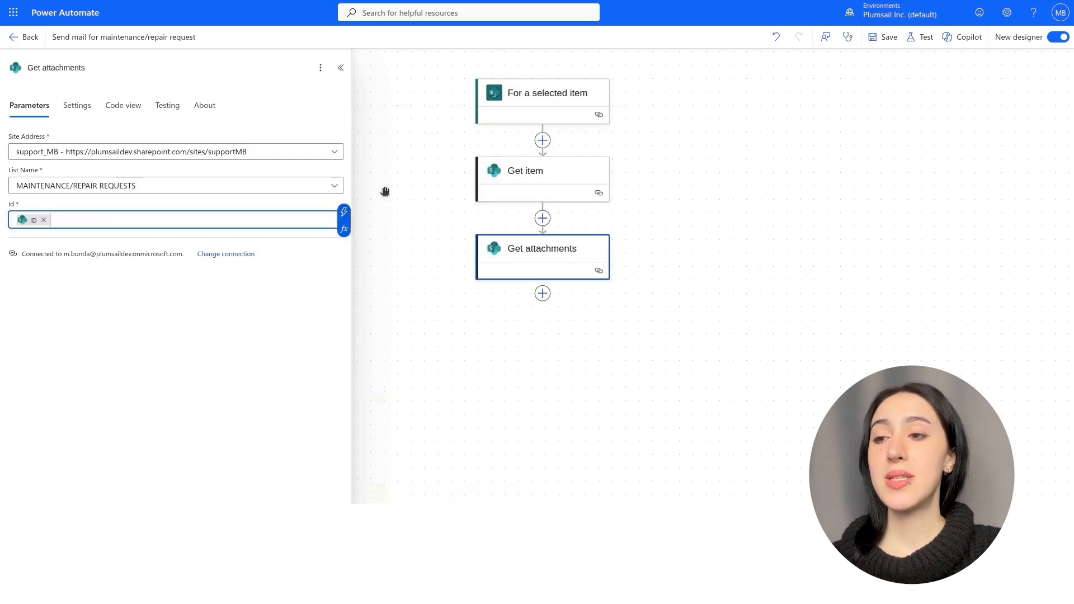
left_click(542, 295)
Initialize a variable named Attachments of type Array after Get attachments.
type("i")
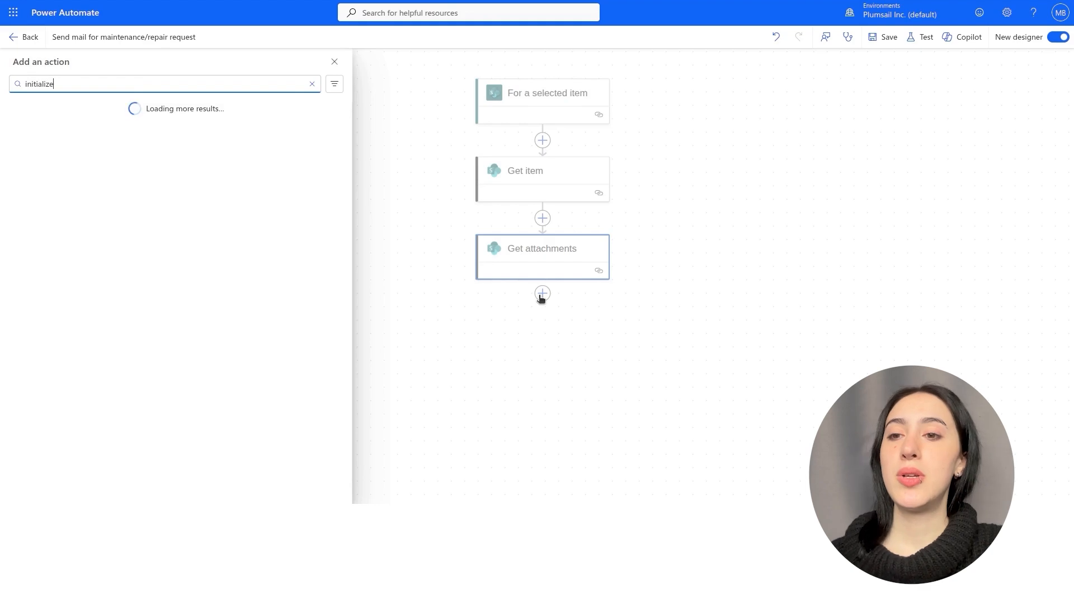
type("nitialize")
left_click(87, 161)
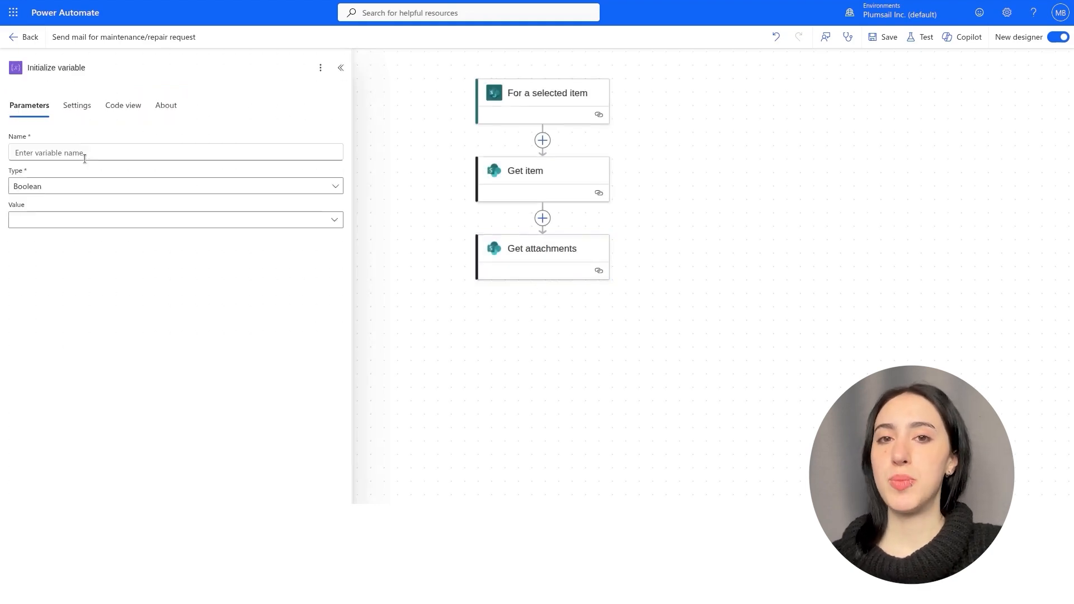
left_click(86, 156)
type("Attachments")
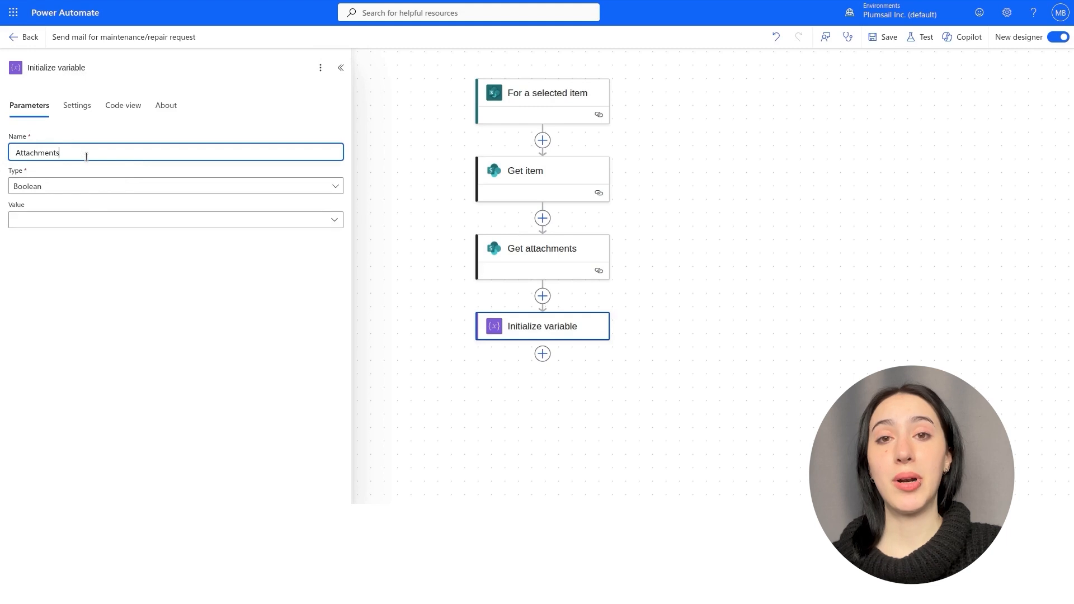
left_click(60, 188)
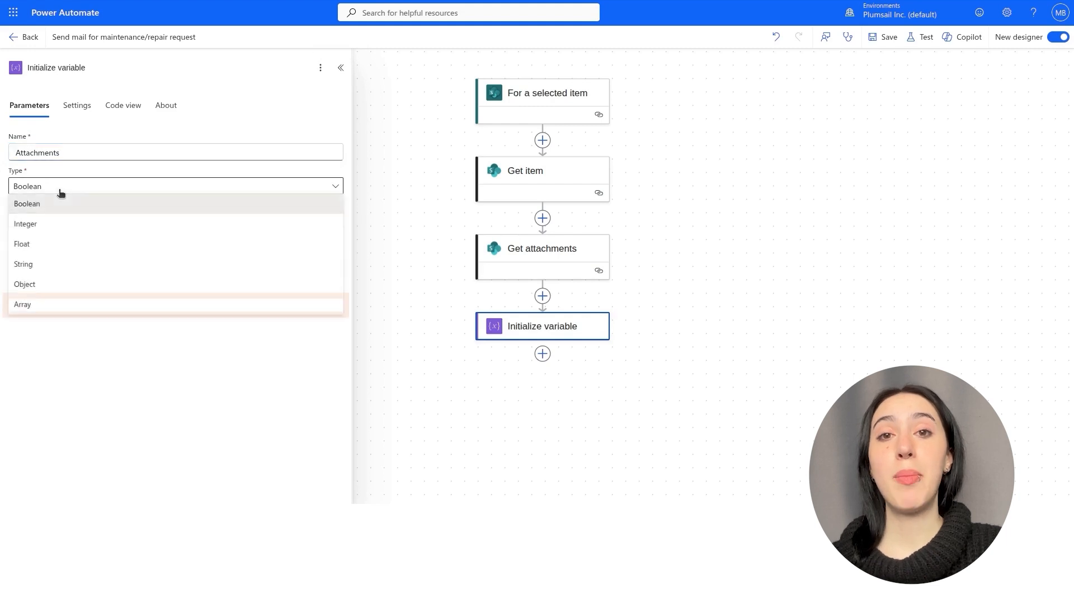
left_click(42, 303)
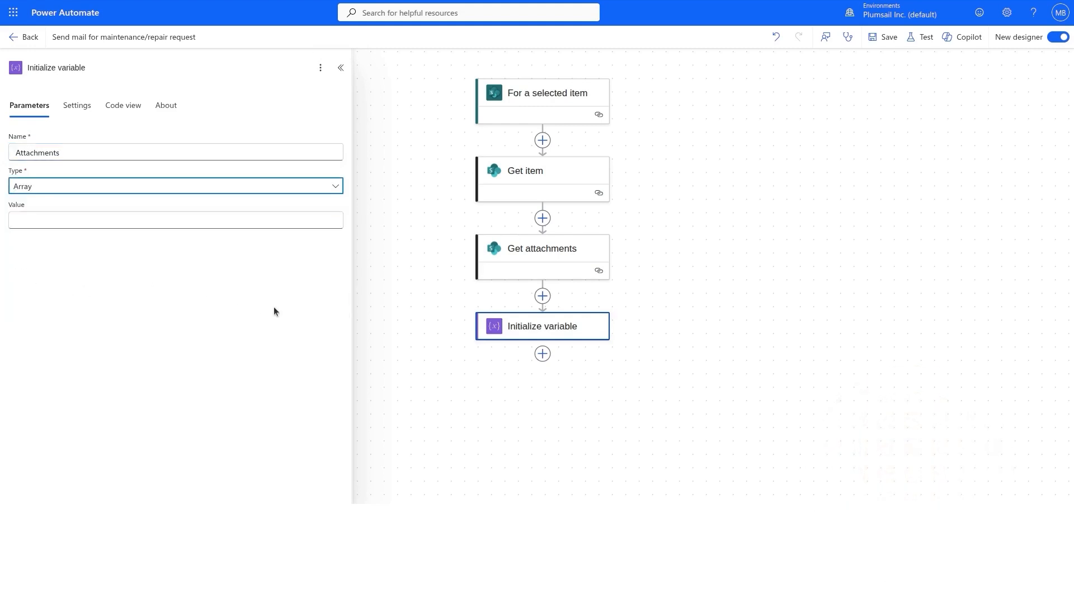
left_click(542, 353)
type("apply to each")
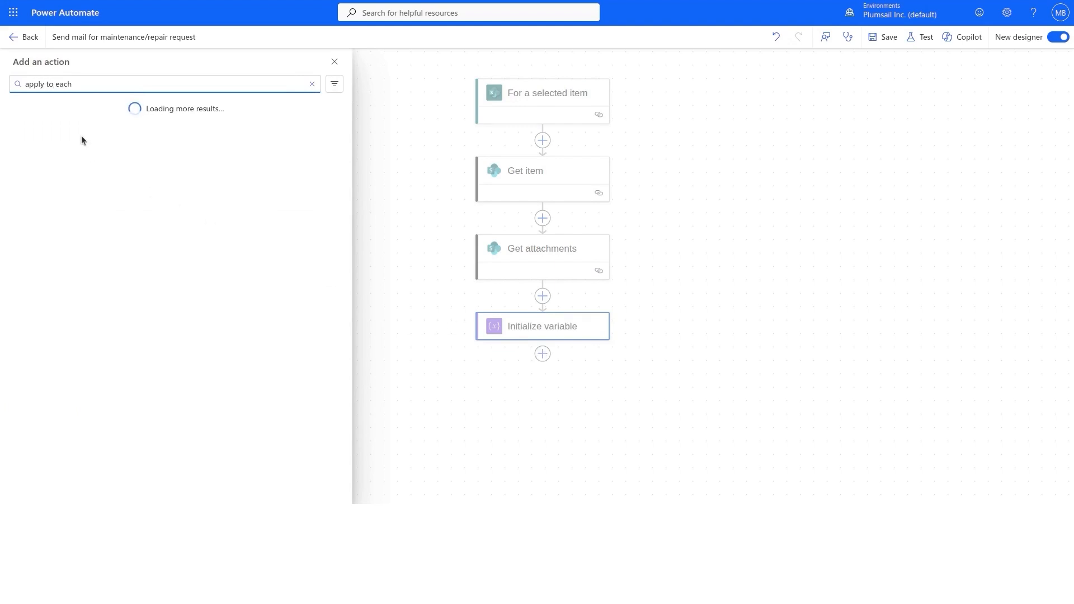
Add an Apply to each loop over the Body output of Get attachments.
left_click(67, 160)
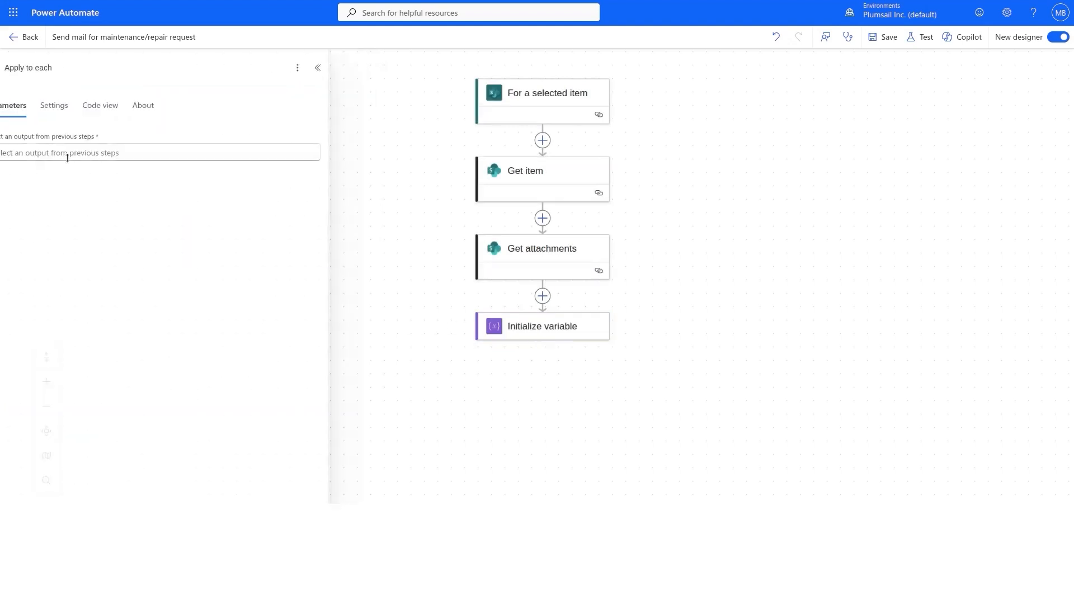
left_click_drag(667, 312, 679, 169)
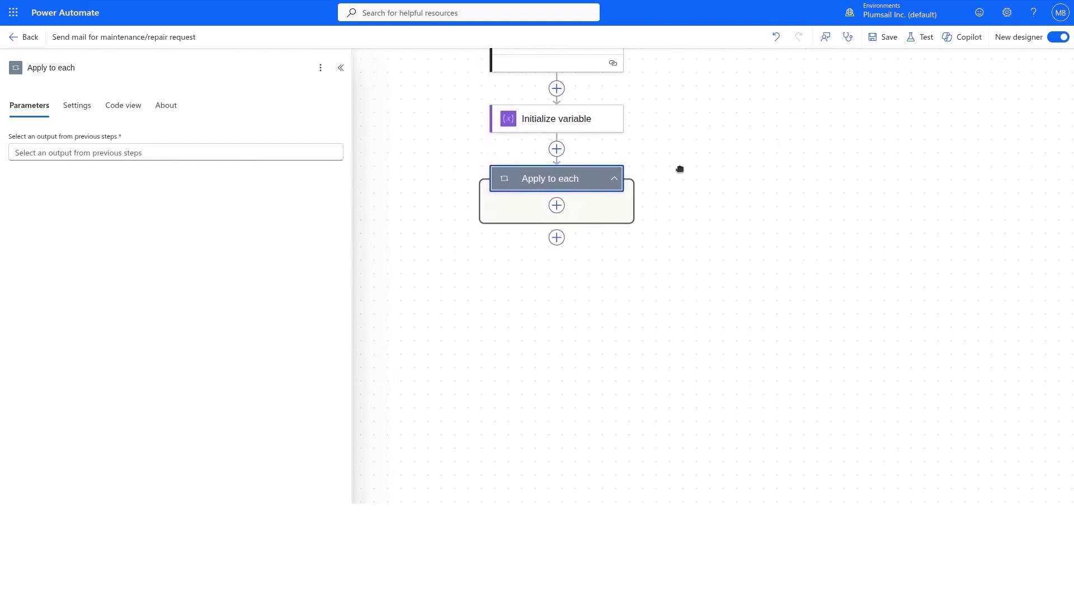
left_click(340, 152)
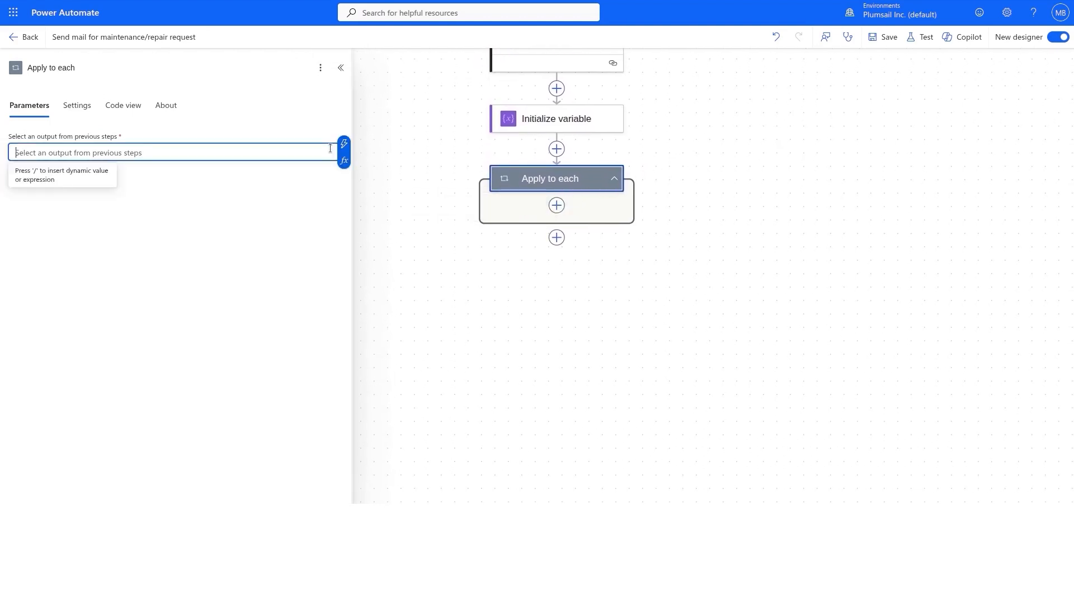
left_click(344, 145)
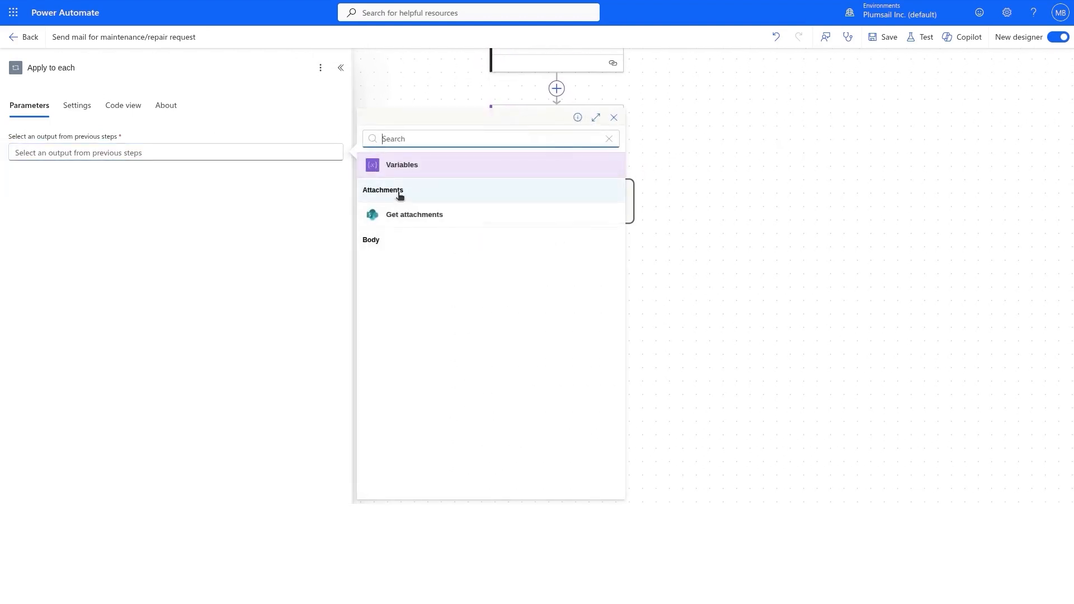
left_click(393, 242)
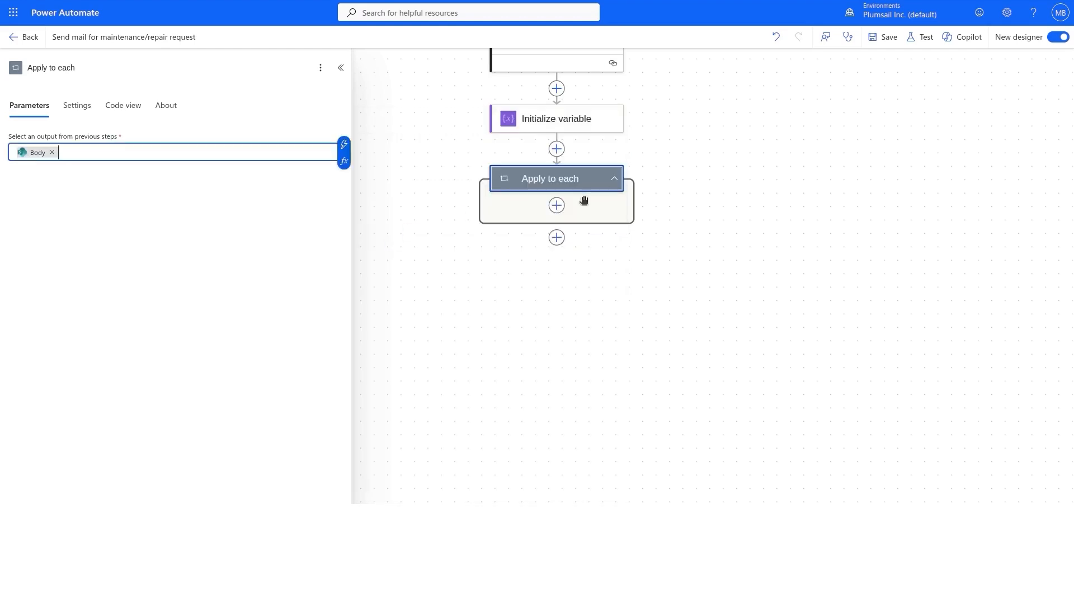
left_click(556, 206)
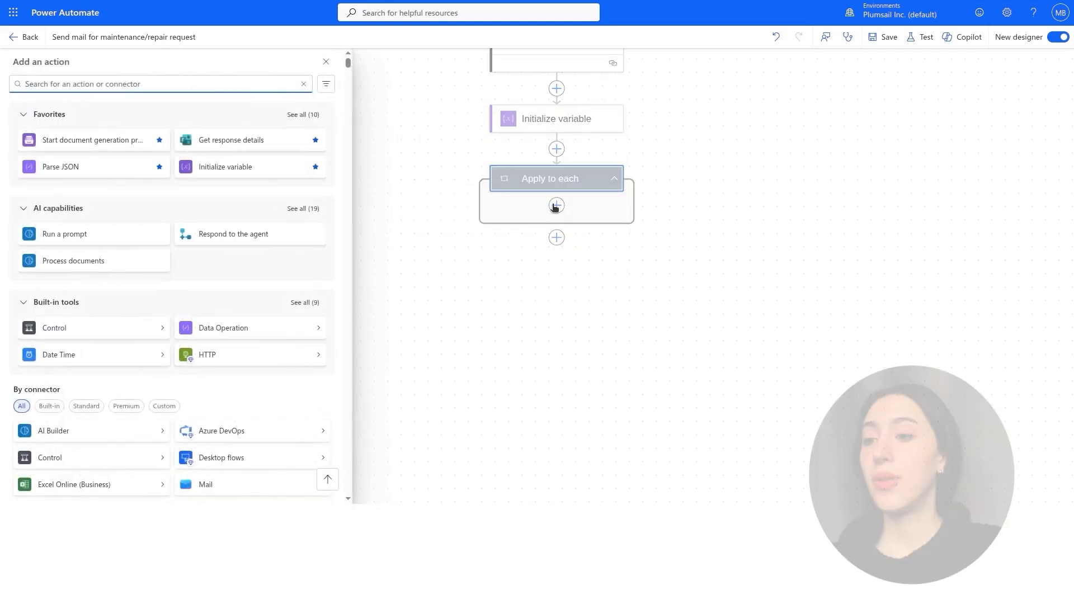
Add Get attachment content in the loop for support_MB's MAINTENANCE/REPAIR REQUESTS list.
type("get")
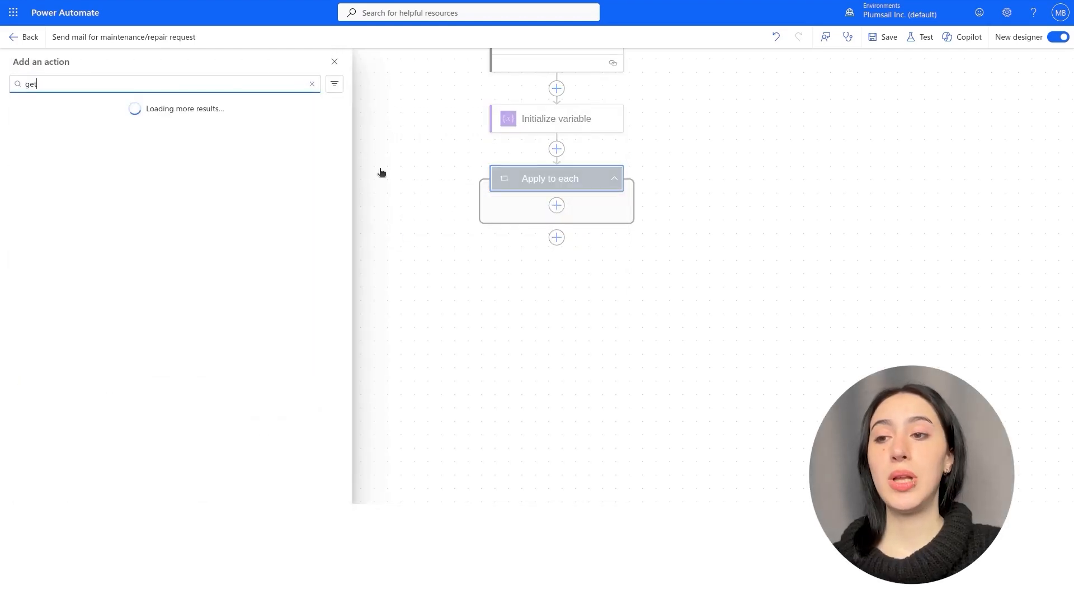
type(" attachment co")
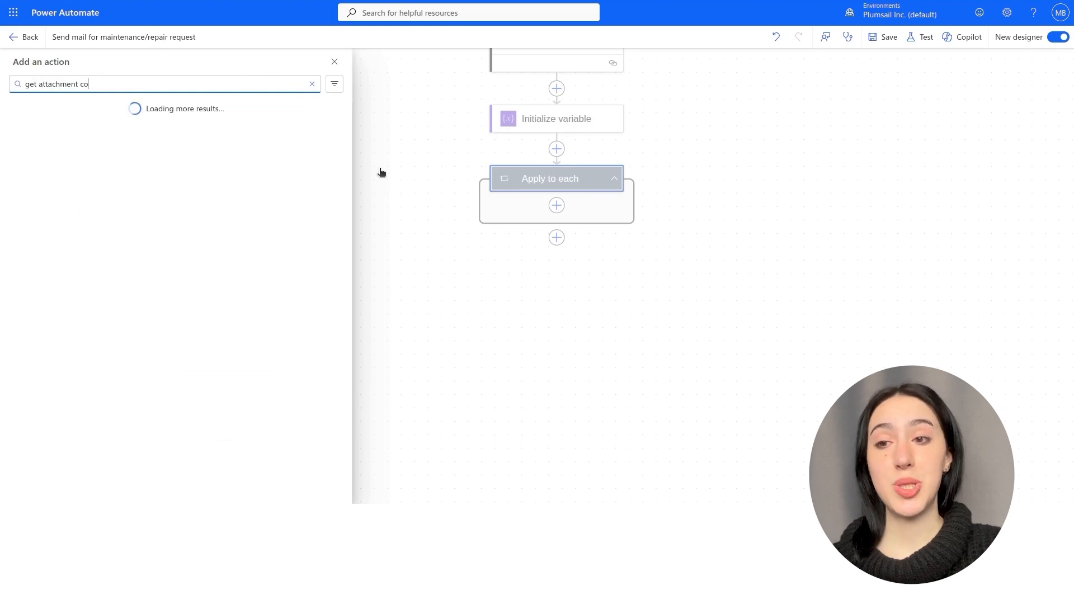
type("ntent")
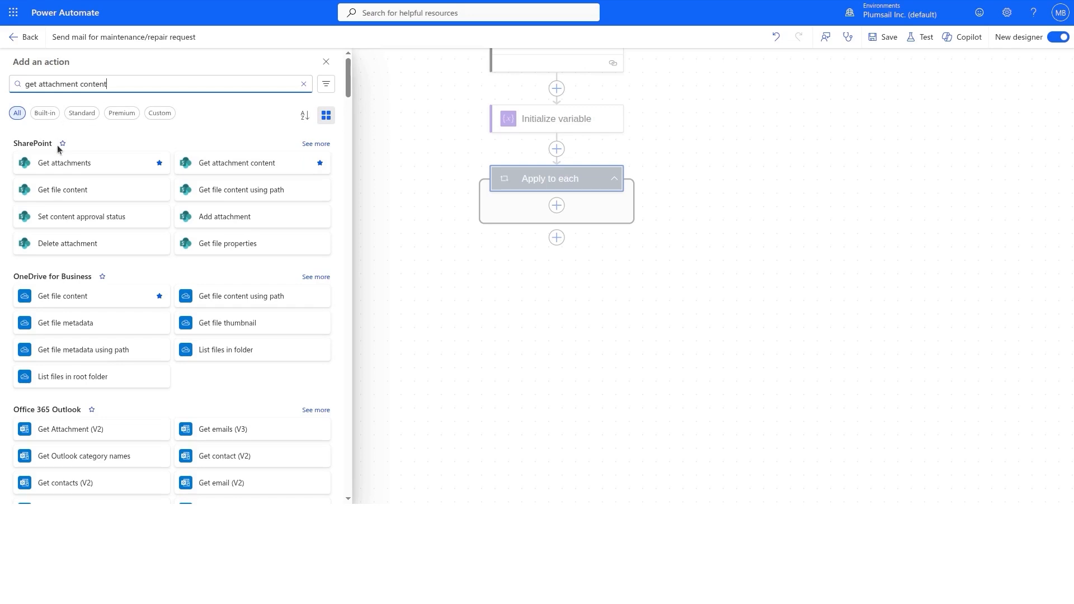
left_click(236, 162)
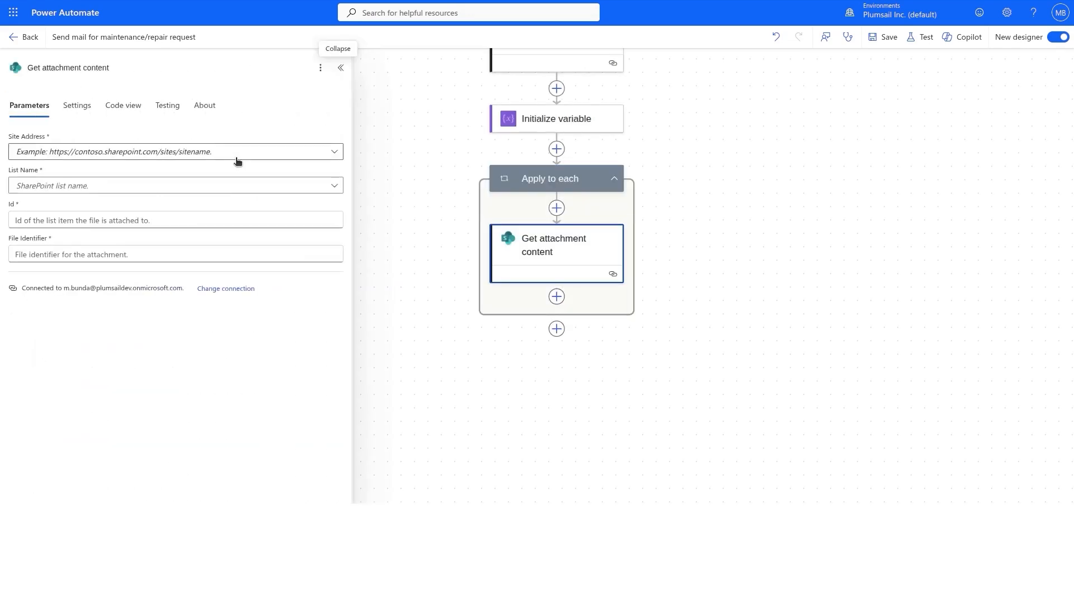
left_click(234, 156)
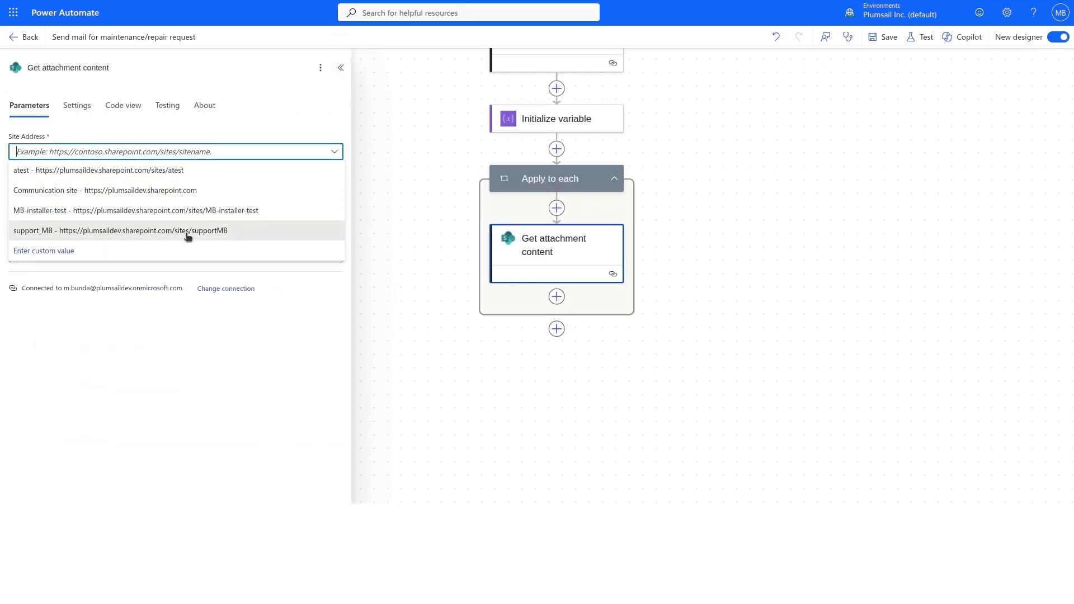
left_click(187, 235)
left_click(181, 191)
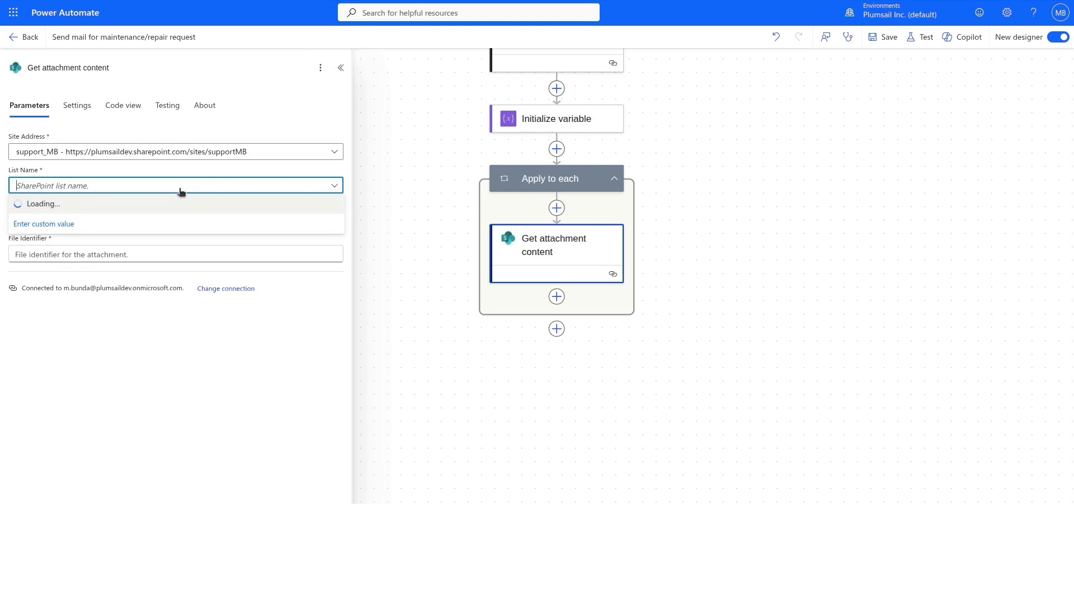
left_click(395, 269)
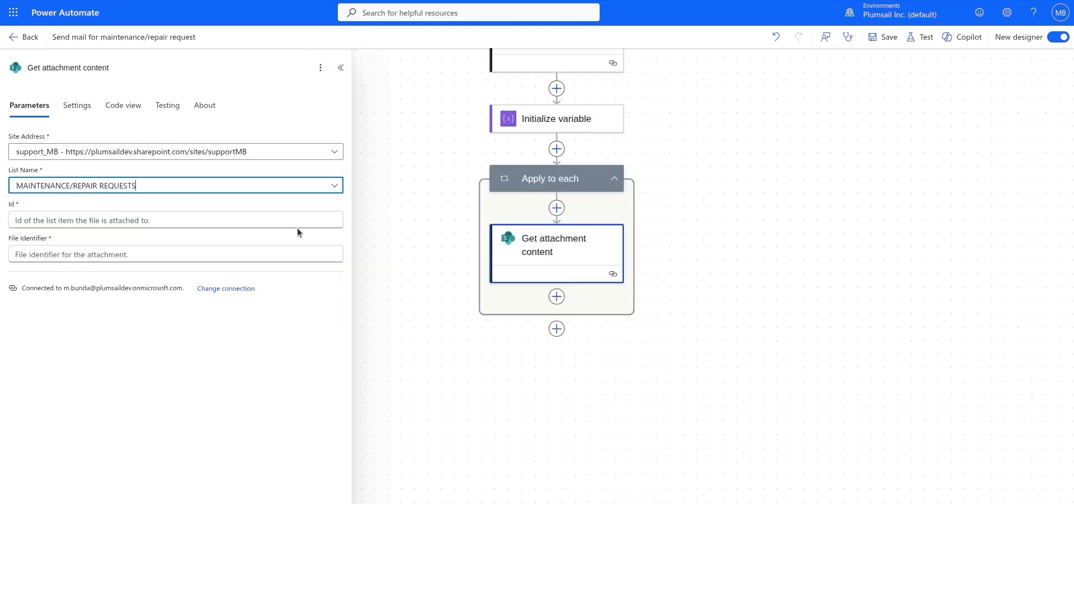
Set its Id to the item's ID and File Identifier to the attachment Id.
left_click(297, 219)
left_click(344, 218)
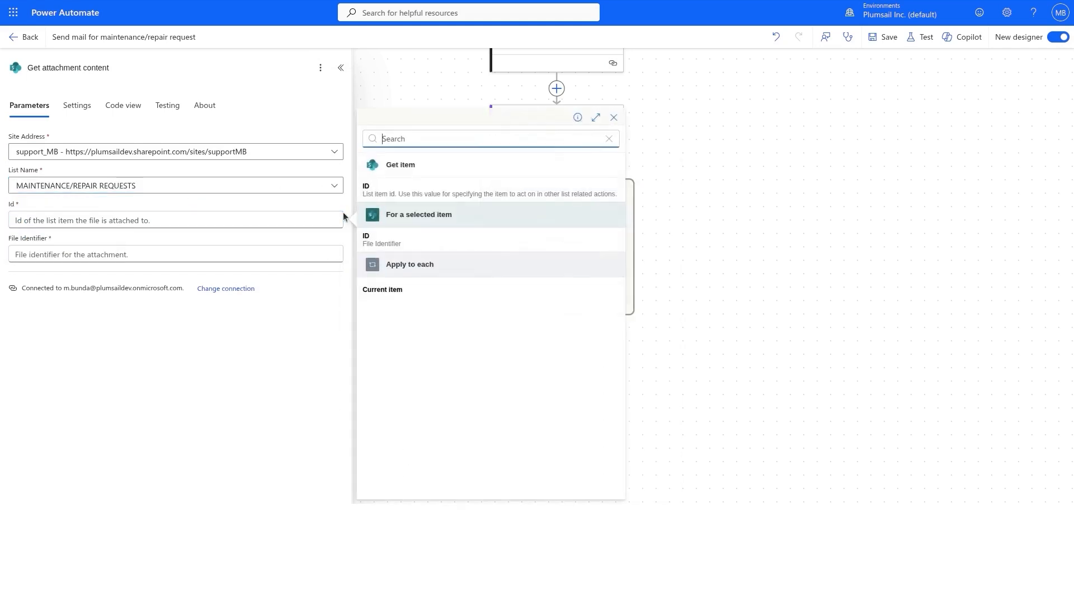
left_click(391, 190)
left_click(302, 255)
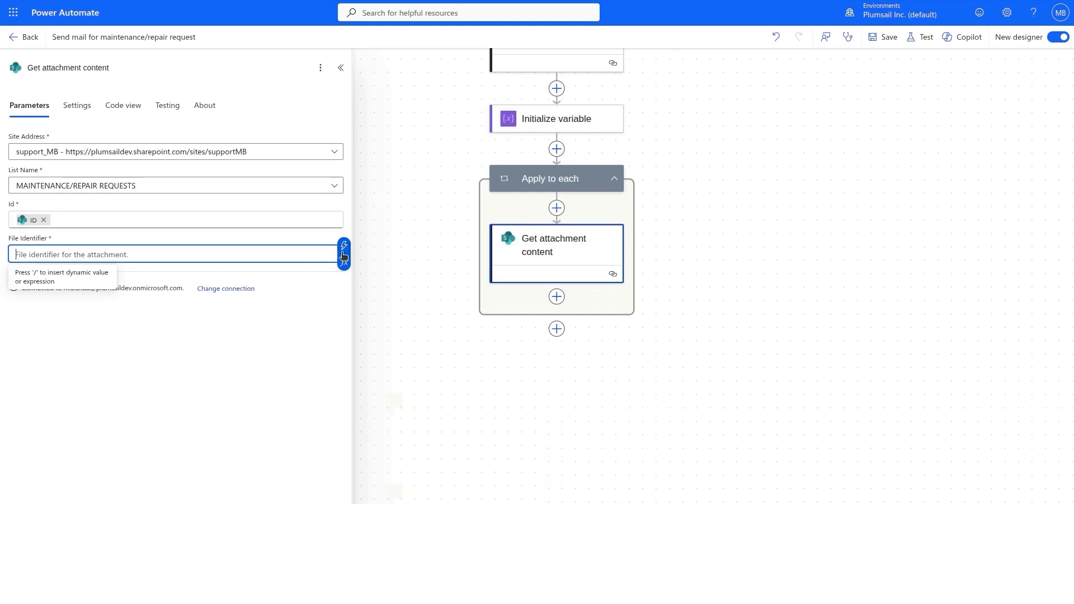
left_click(343, 251)
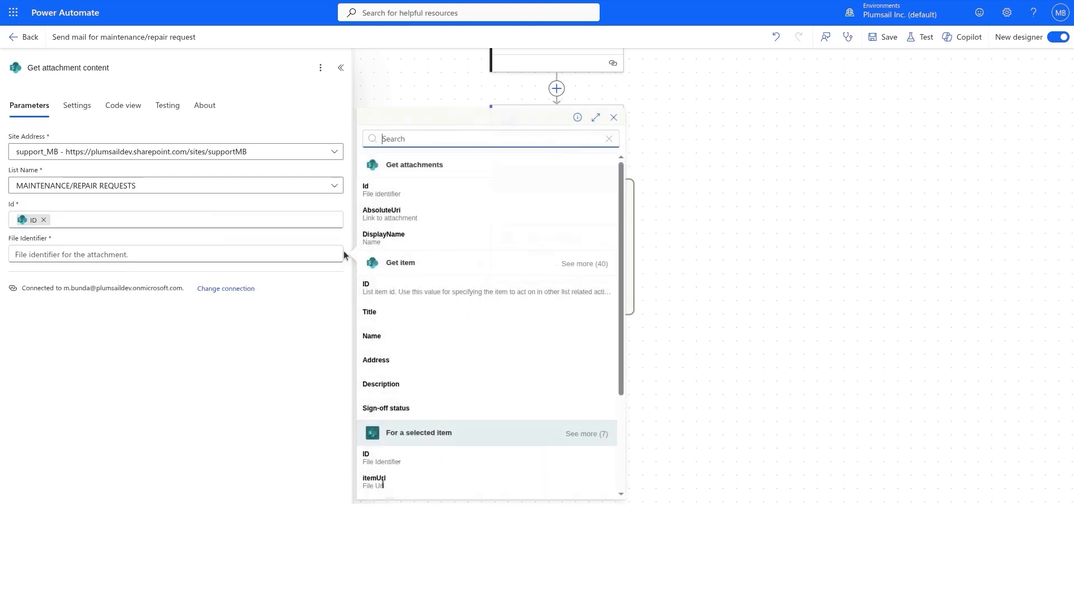
left_click(391, 190)
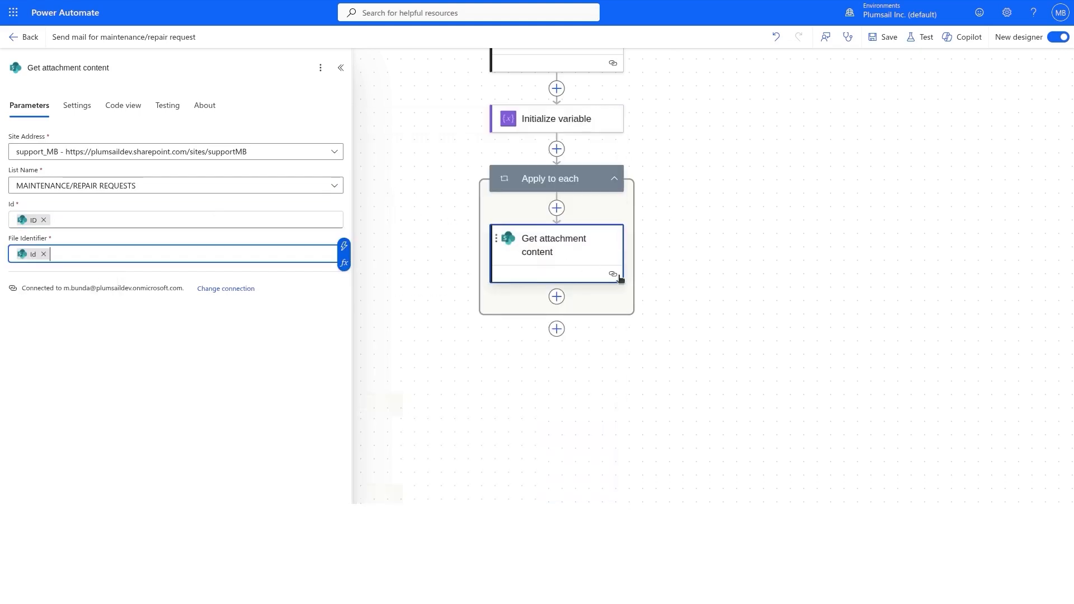
left_click(553, 298)
Append {"image": body('Get_attachment_content')['$content']} to the Attachments array in the loop.
type("append to a")
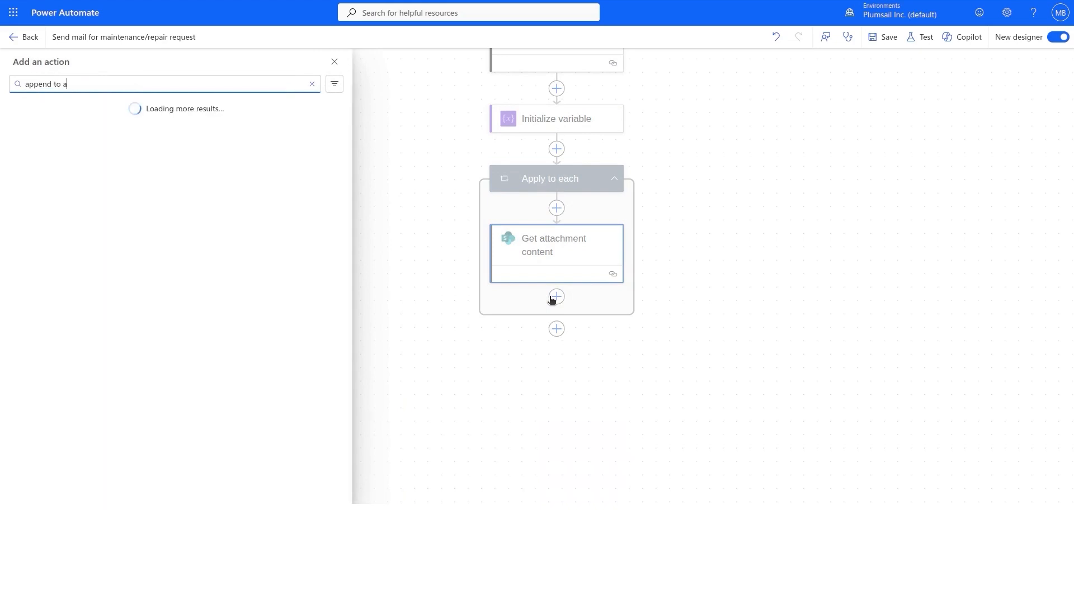
type("rray")
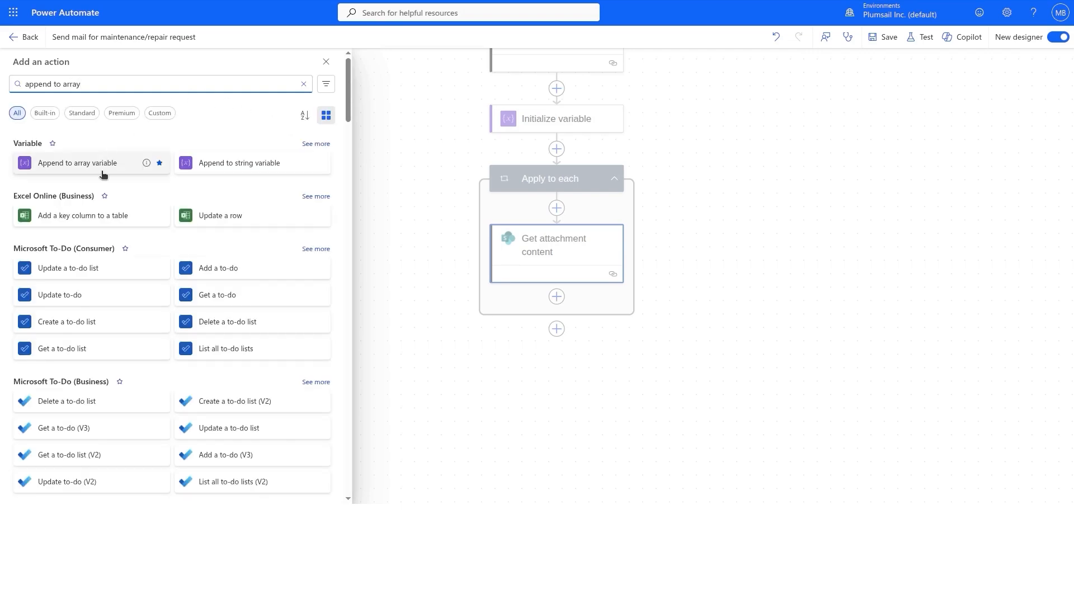
left_click(106, 163)
left_click(150, 156)
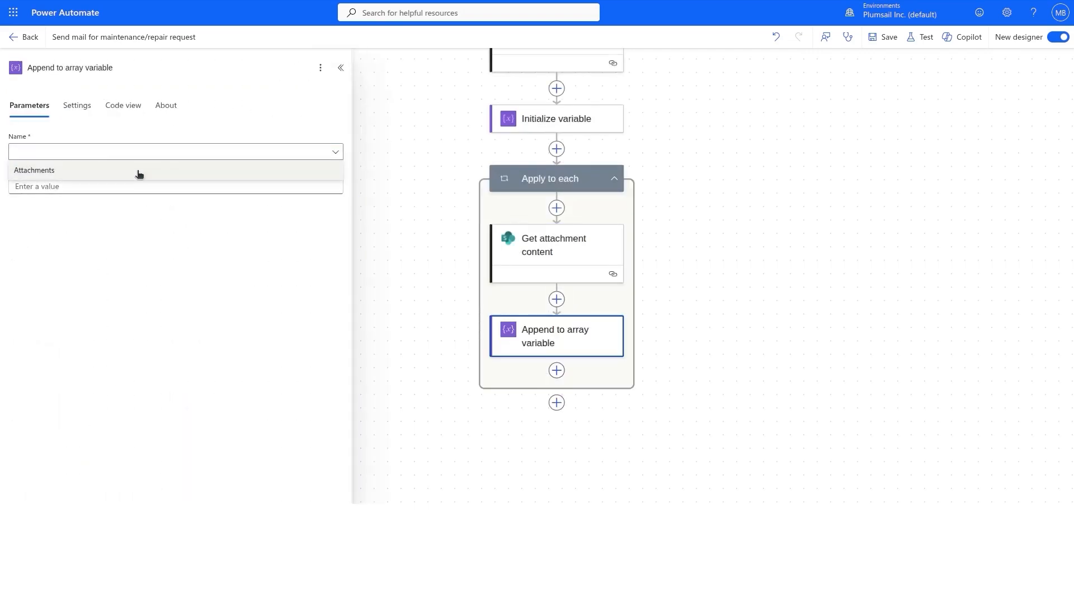
left_click(127, 174)
left_click(108, 184)
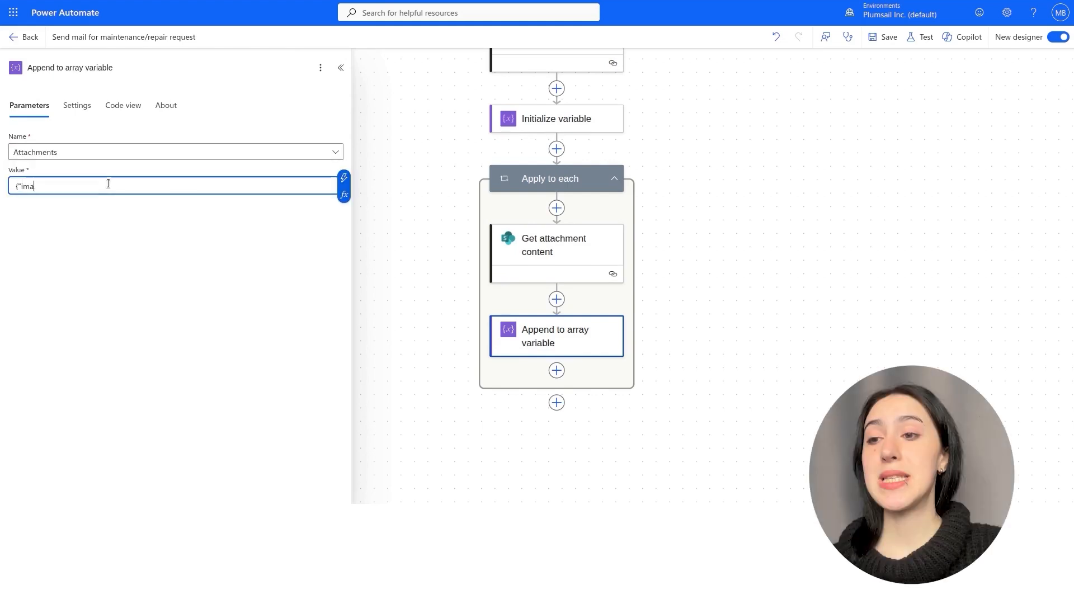
type("{\"image\":")
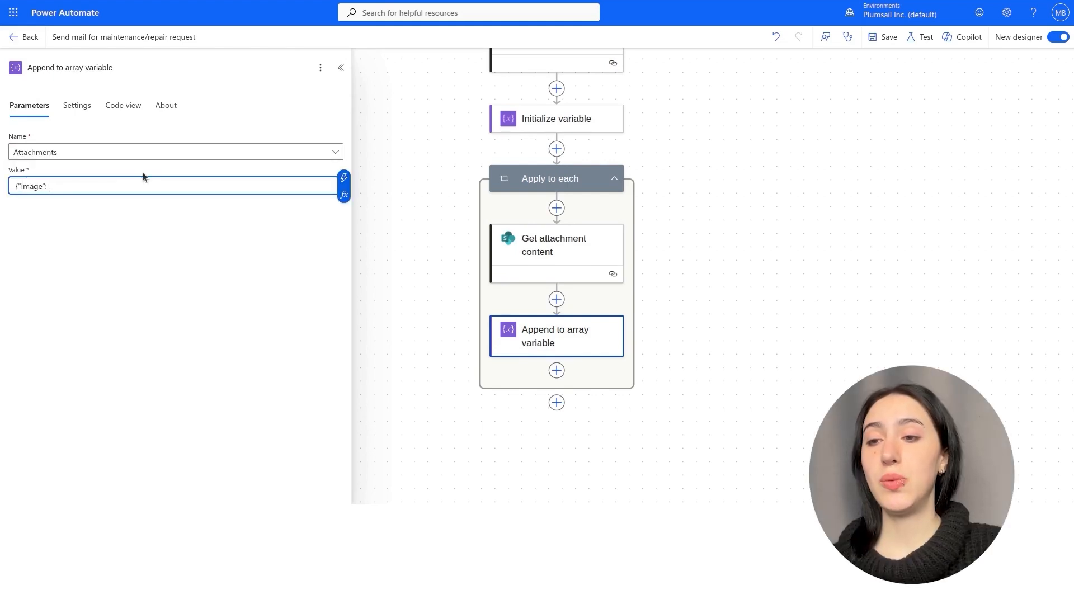
left_click(344, 195)
left_click(412, 155)
type("body('Get_attachment_content')['$content']")
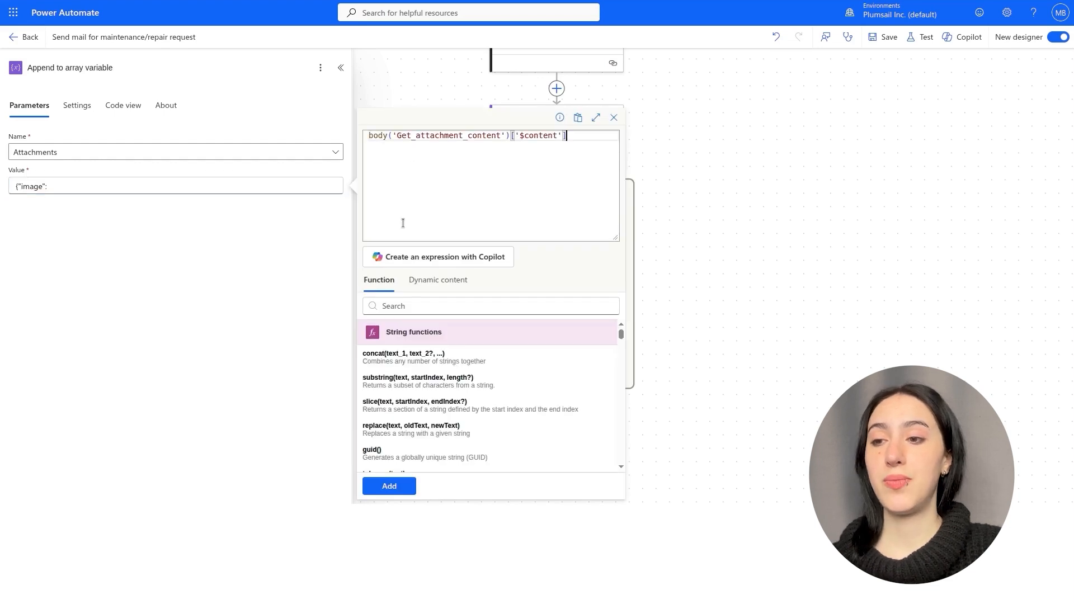
left_click(389, 486)
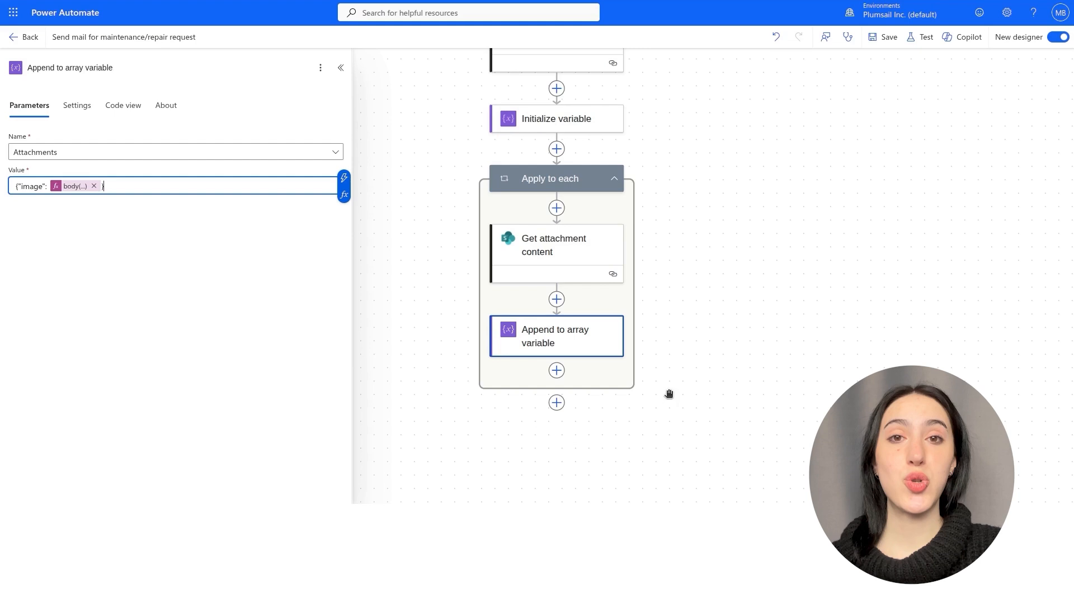
left_click_drag(669, 393, 672, 242)
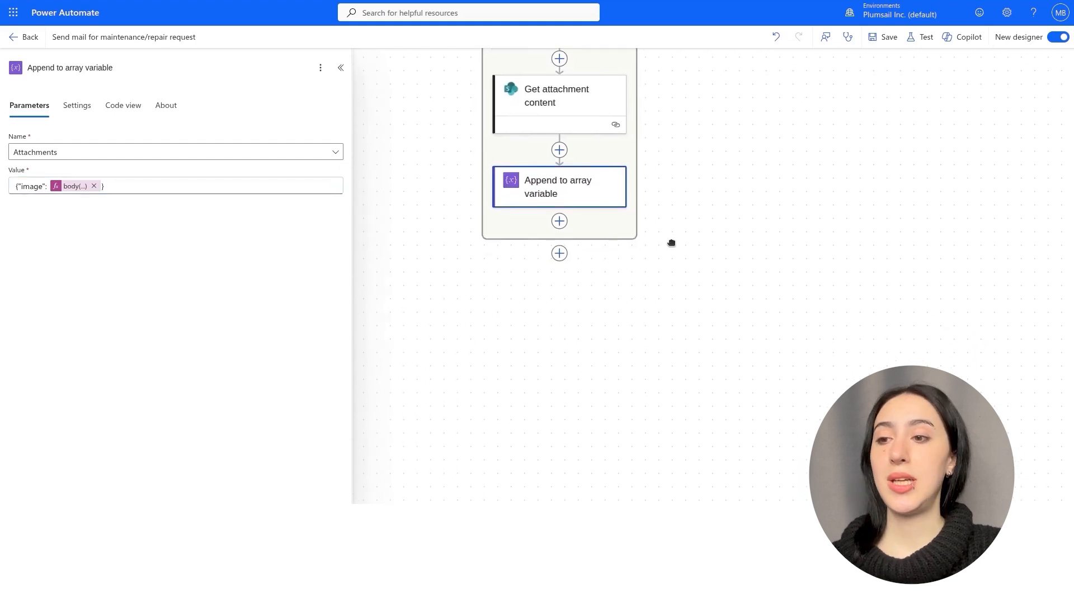
After the loop, add Plumsail's Start document generation process set to Maintenance Repair Request.
left_click(560, 253)
type("start document")
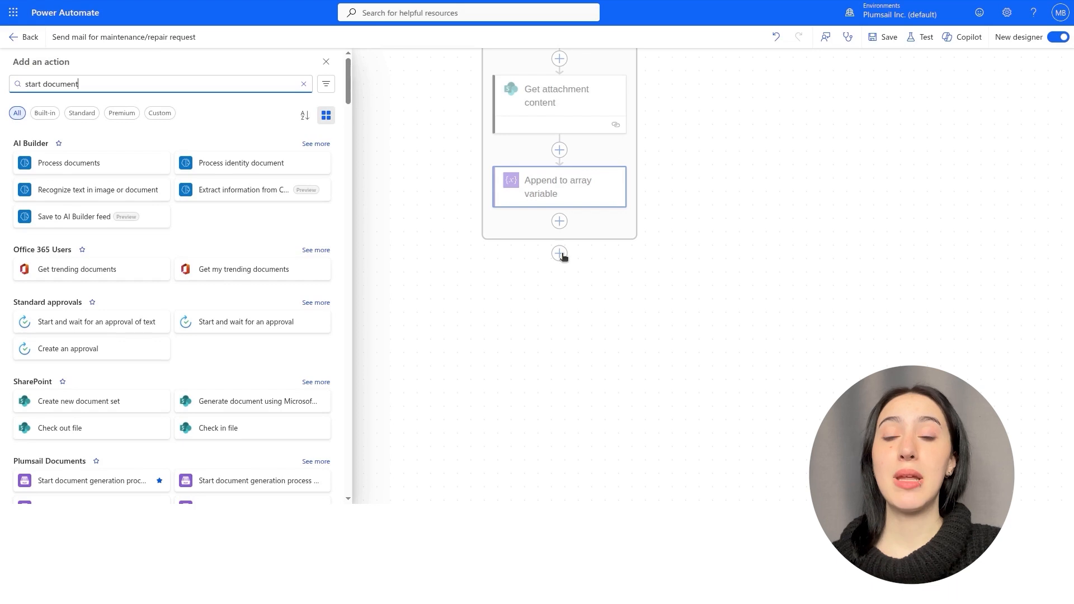
left_click(84, 481)
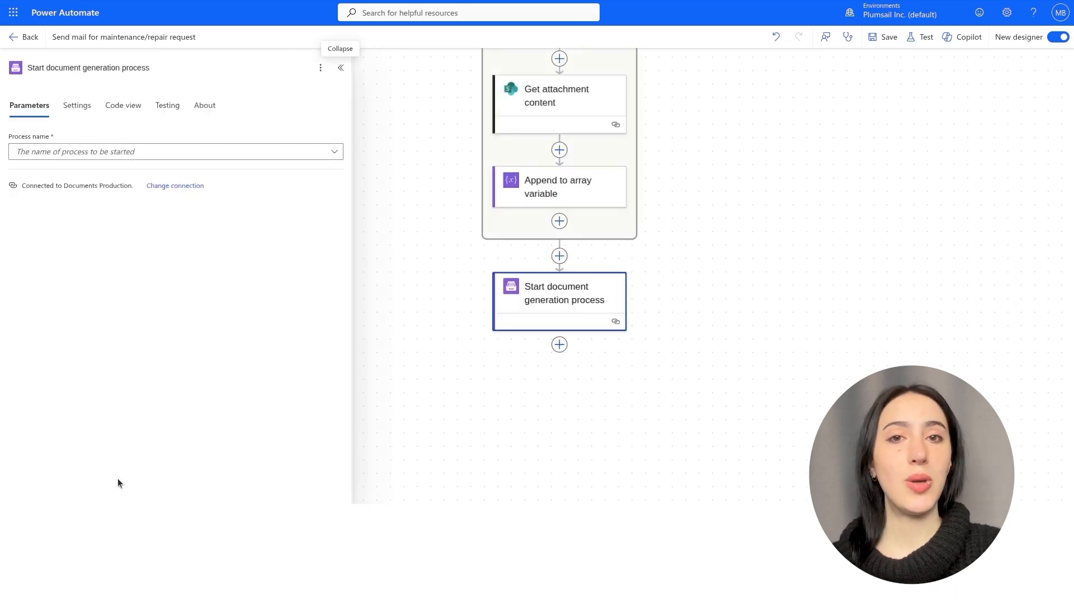
left_click(166, 150)
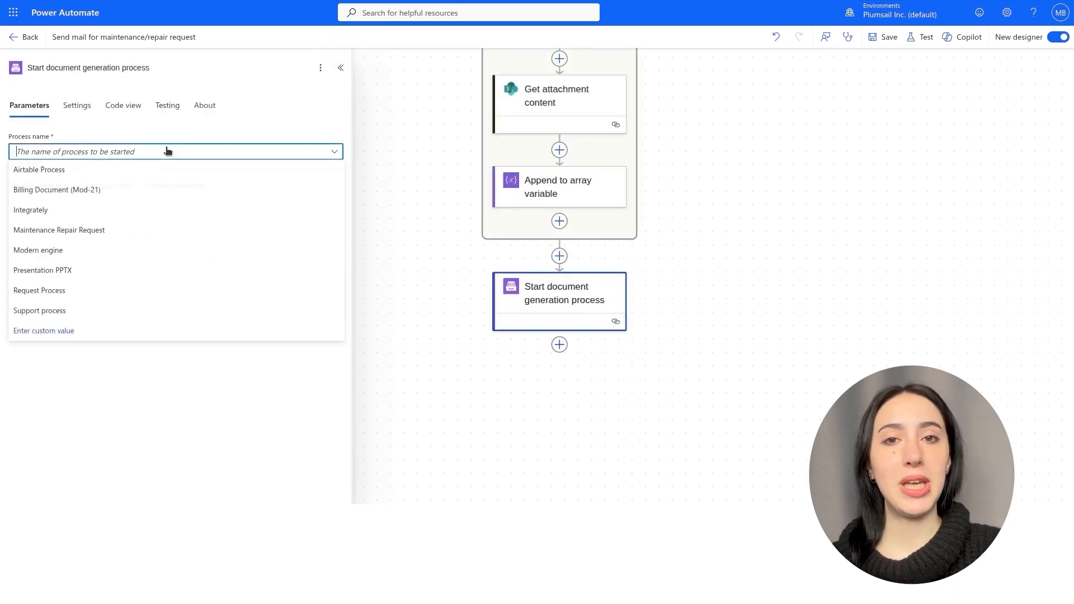
left_click(120, 231)
Map the list item's Name, Address and Description values into the document data.
left_click(61, 194)
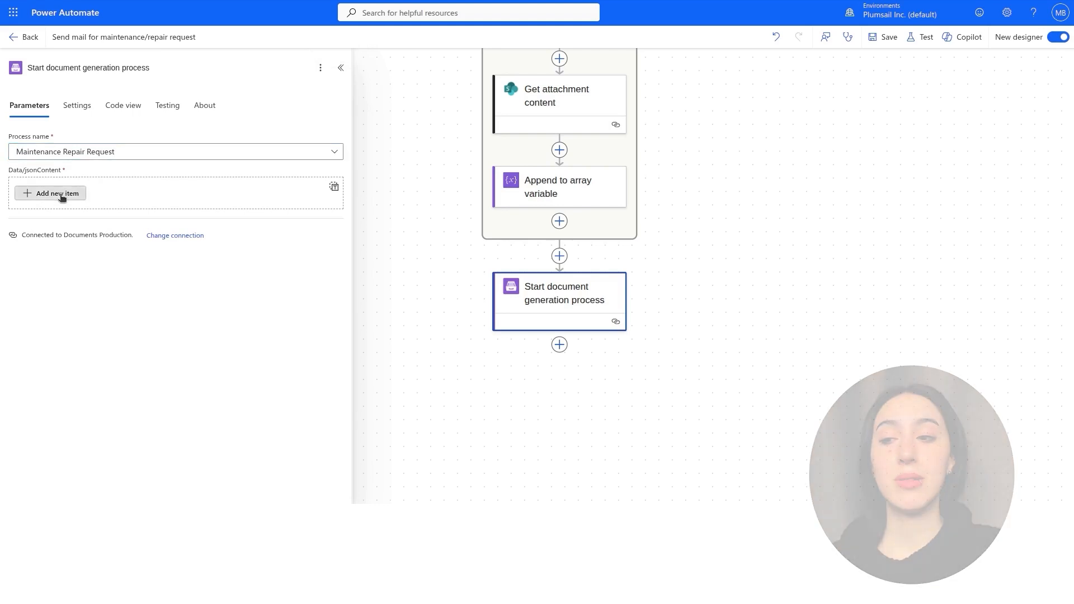
left_click(61, 213)
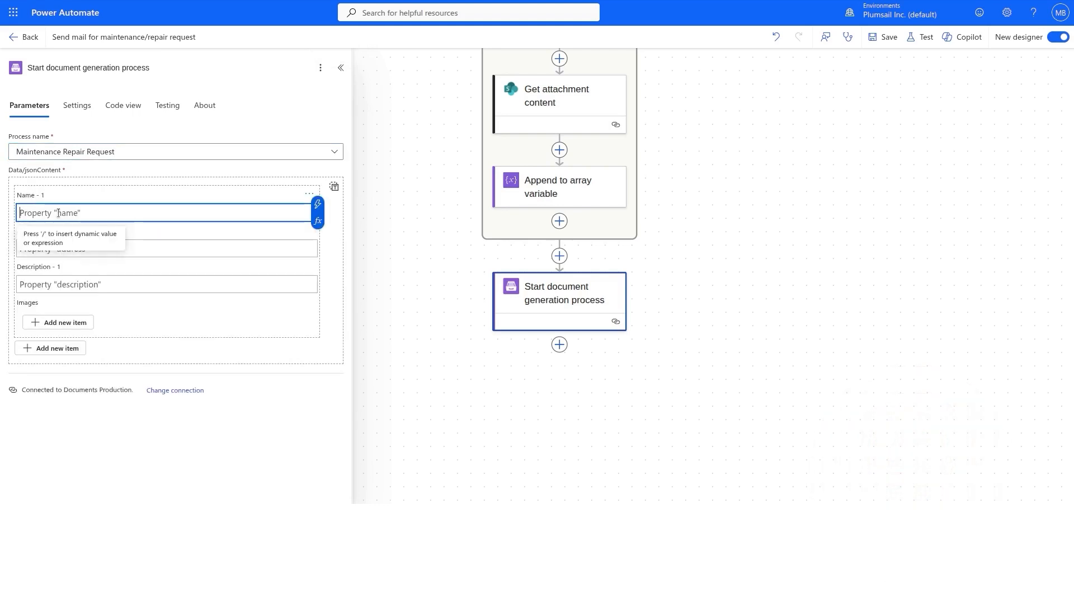
left_click(322, 202)
left_click(346, 386)
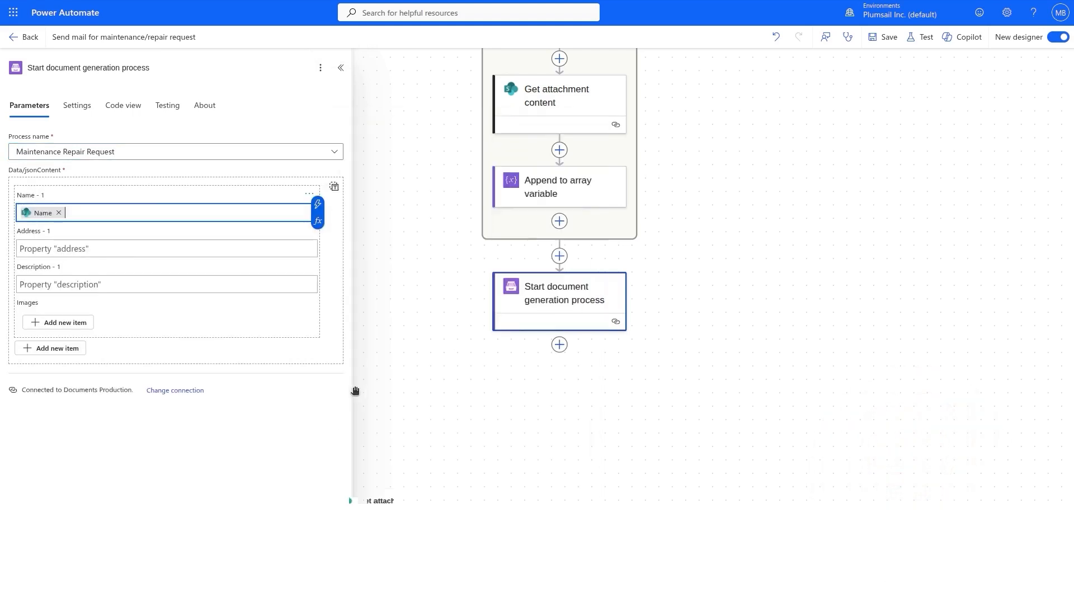
left_click(297, 244)
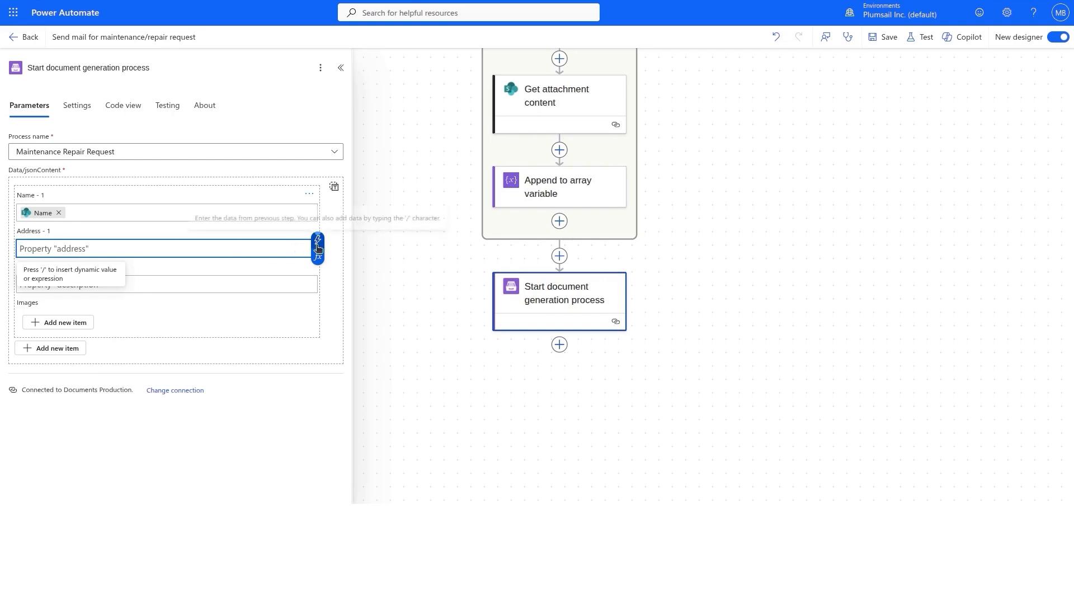
left_click(317, 240)
left_click(360, 411)
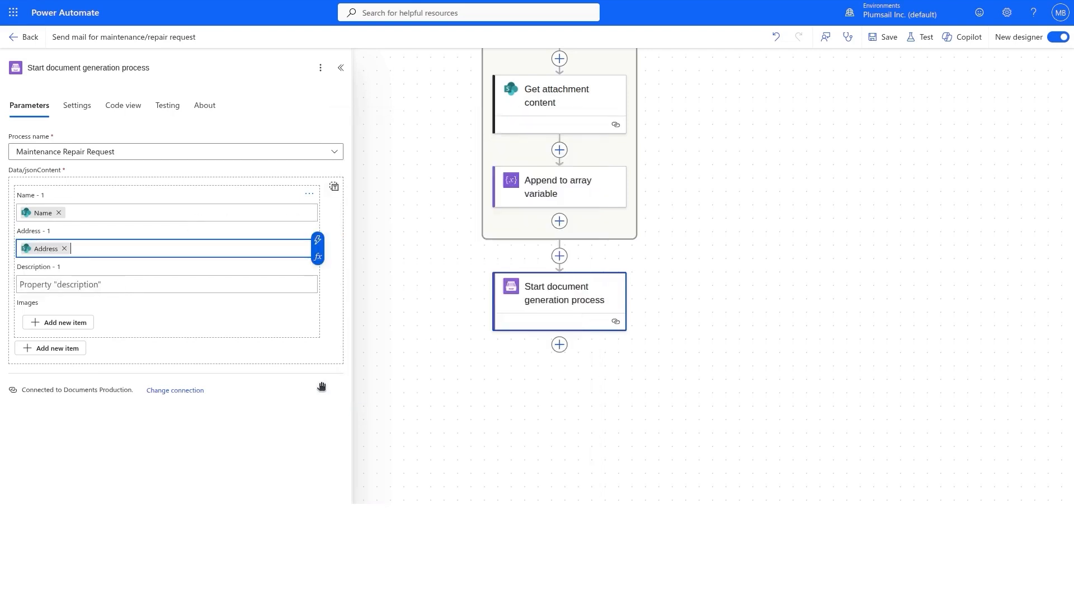
left_click(279, 279)
left_click(317, 276)
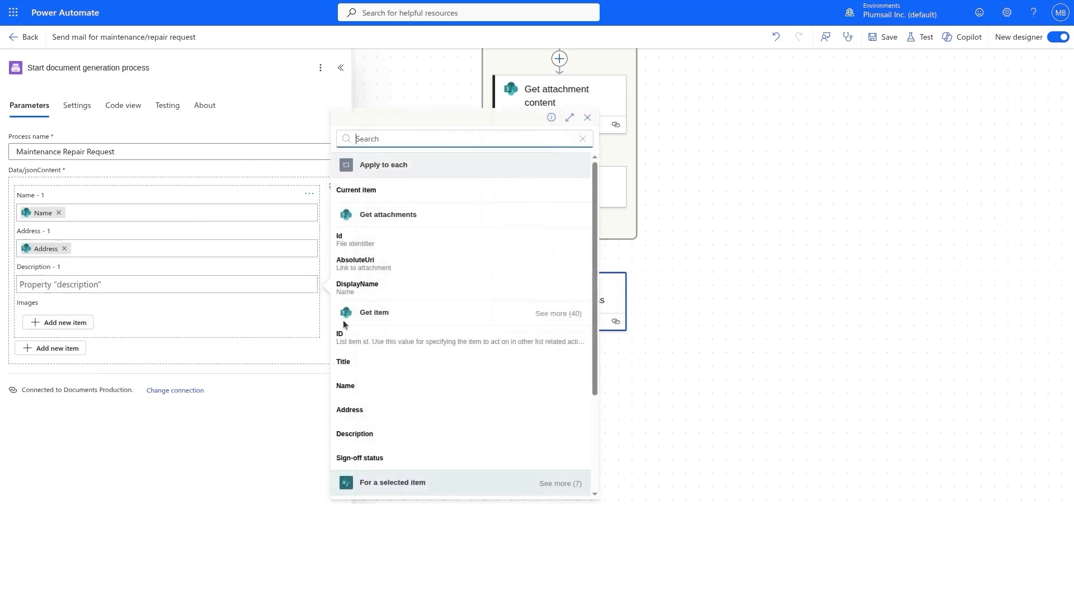
left_click(355, 434)
In JSON view, replace the placeholder images array with the Attachments variable, then save the flow.
left_click(54, 323)
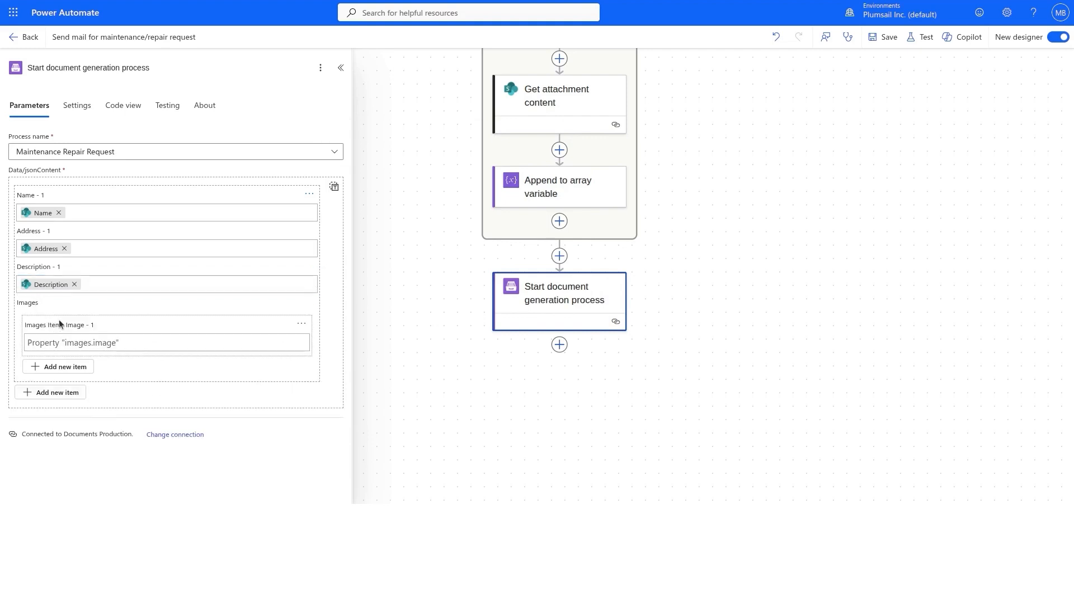
left_click(335, 186)
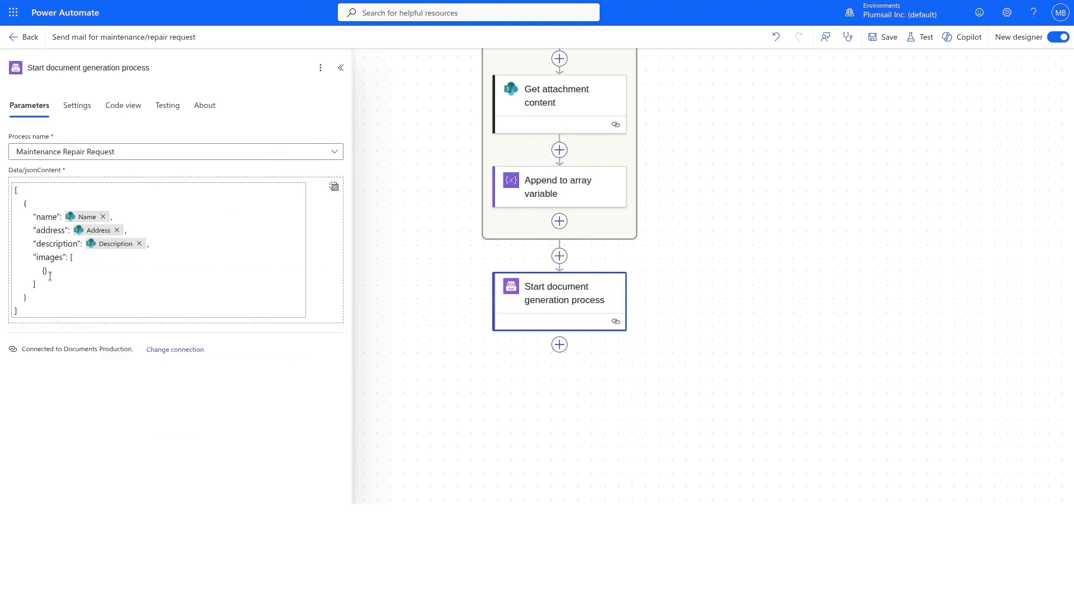
left_click_drag(45, 285, 73, 257)
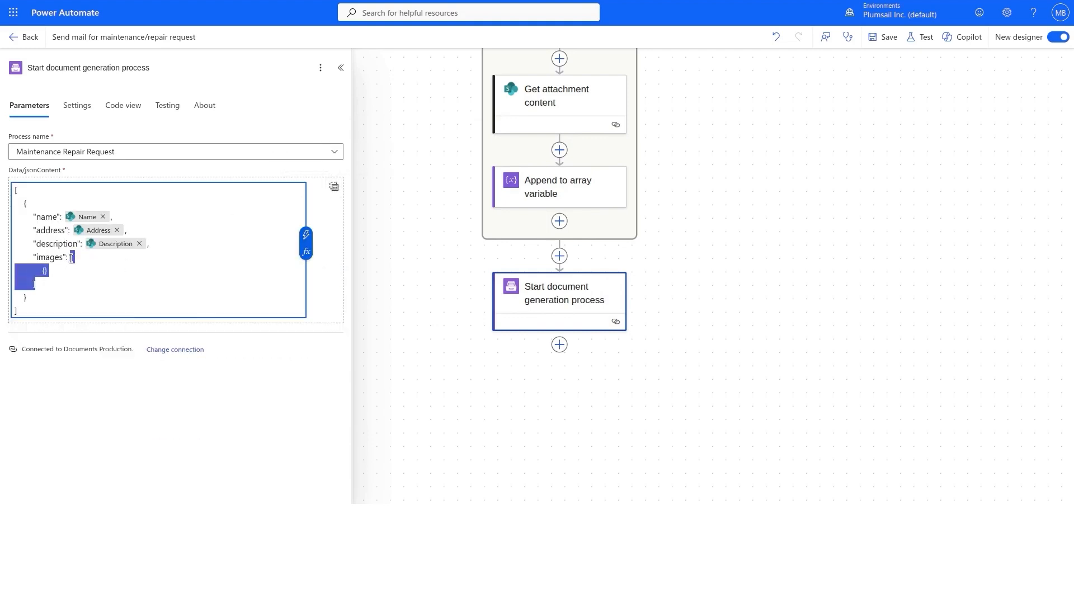
key("BackSpace")
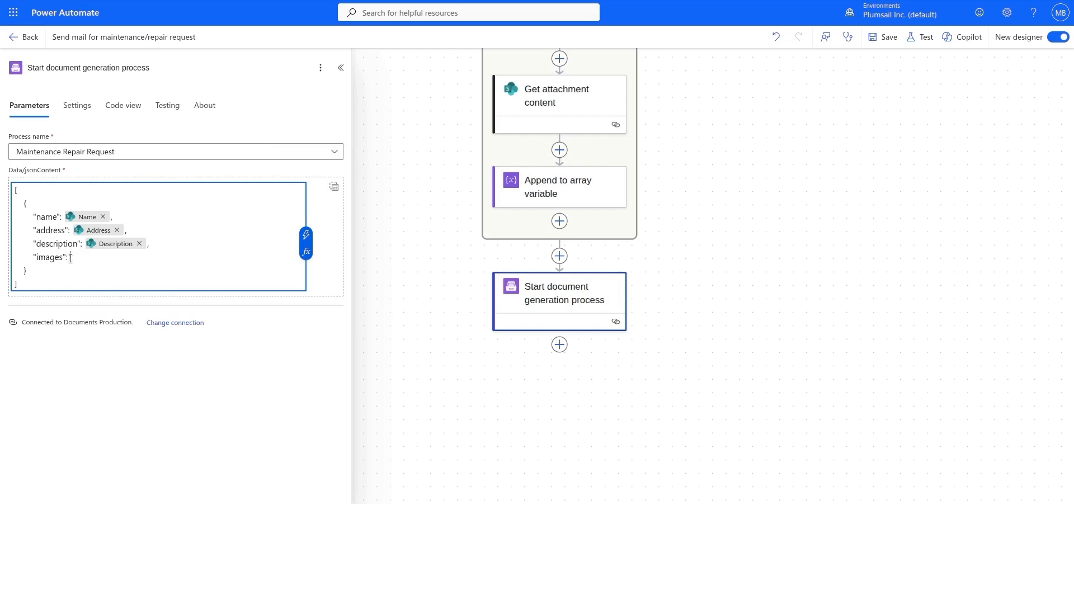
left_click(306, 235)
left_click(409, 164)
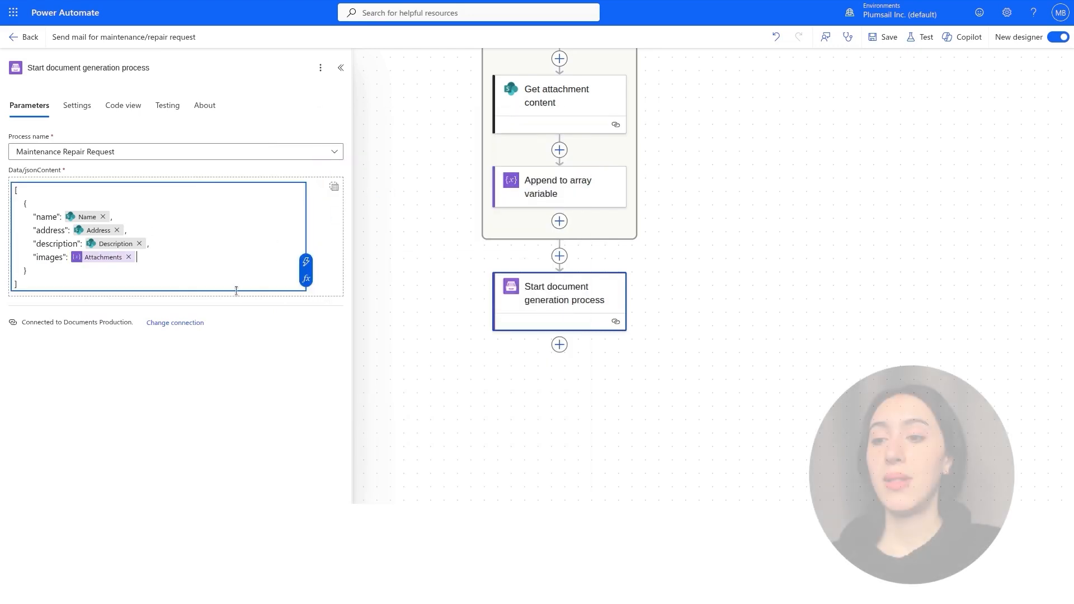
left_click(257, 373)
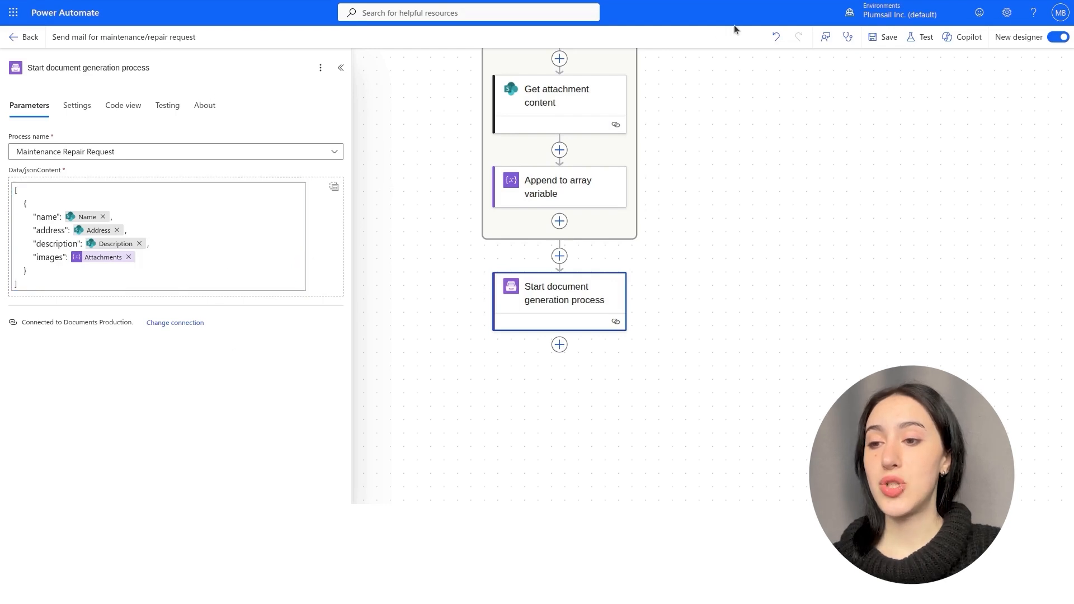
left_click(889, 37)
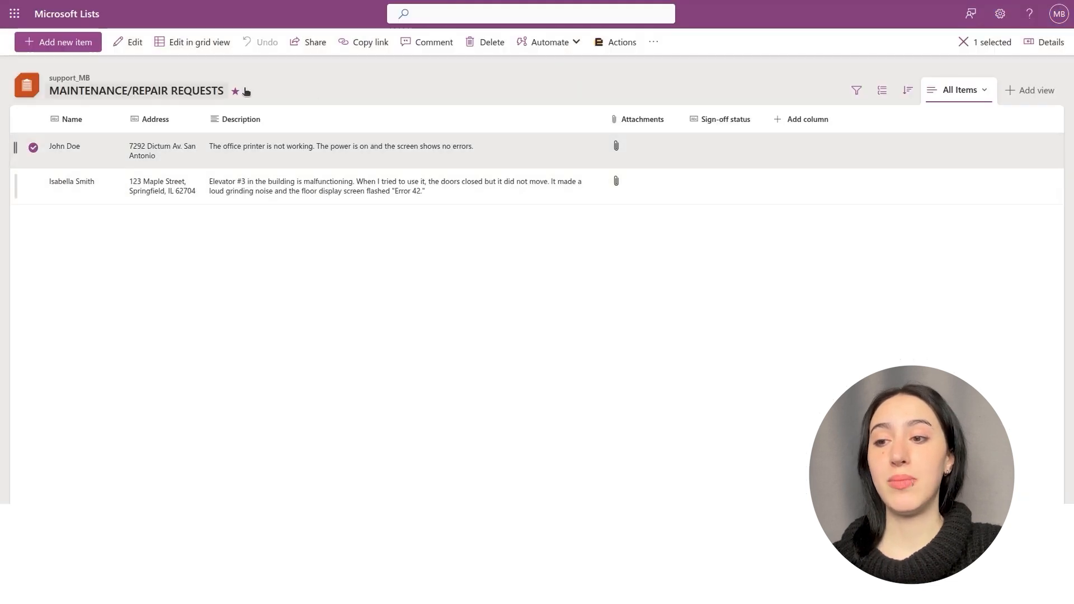
Run the 'Send mail for maintenance/repair request' flow on the selected office printer request.
left_click(540, 43)
mouse_move(535, 67)
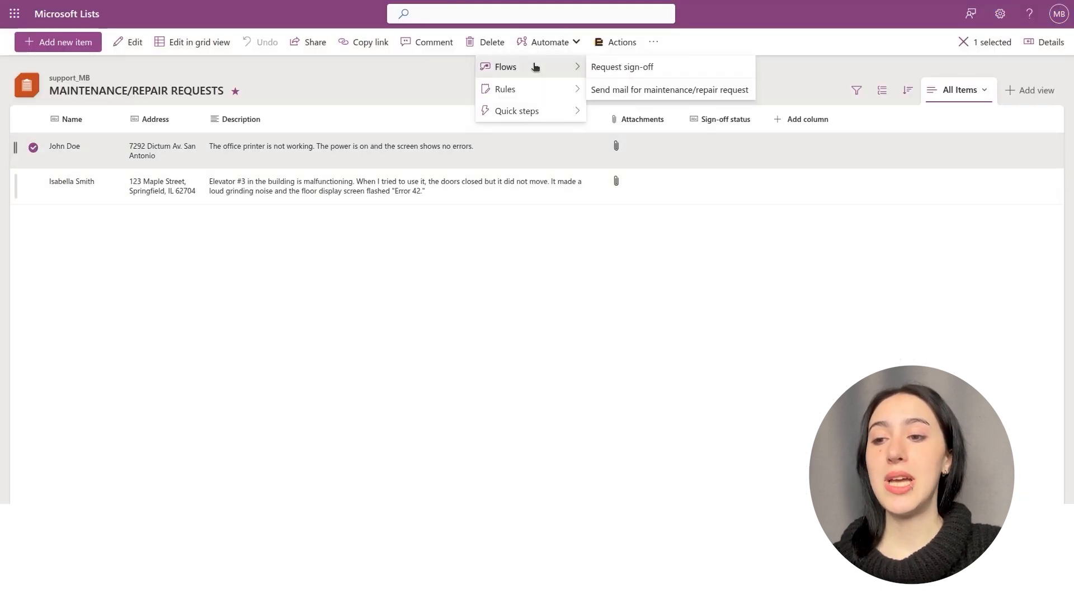
left_click(613, 89)
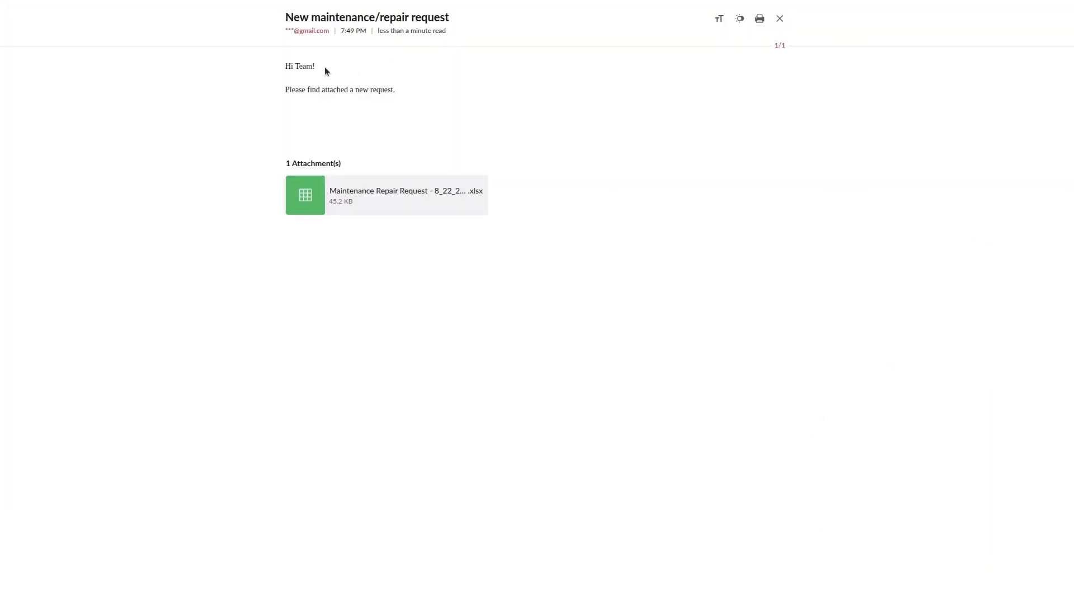
Preview the Maintenance Repair Request .xlsx attached to the received email.
left_click(301, 193)
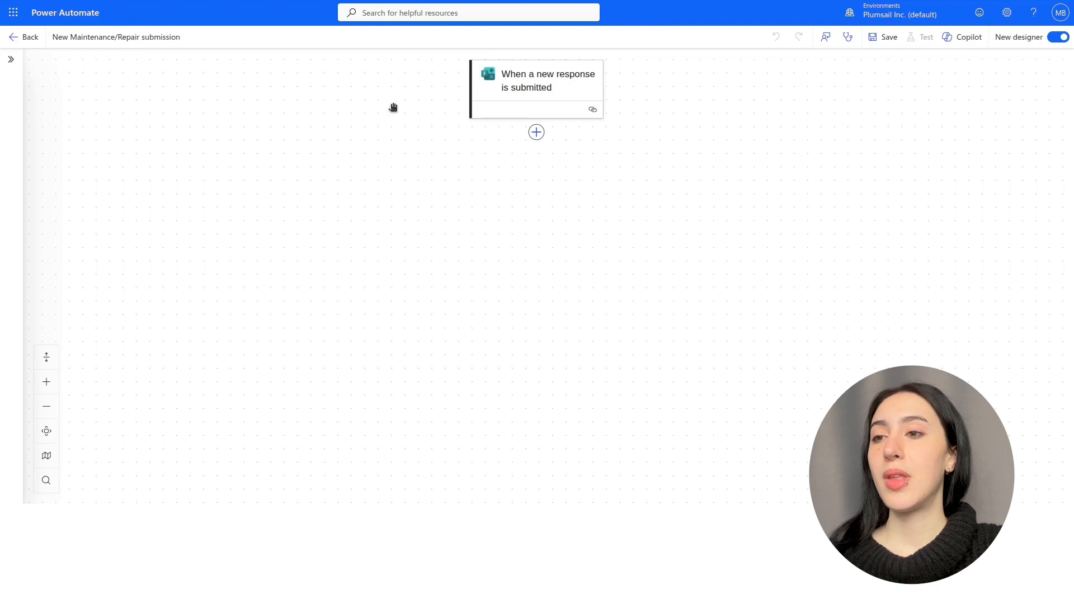
Point the trigger and a new Get response details step at the Maintenance/Repair Request form, passing the Response Id.
left_click(532, 62)
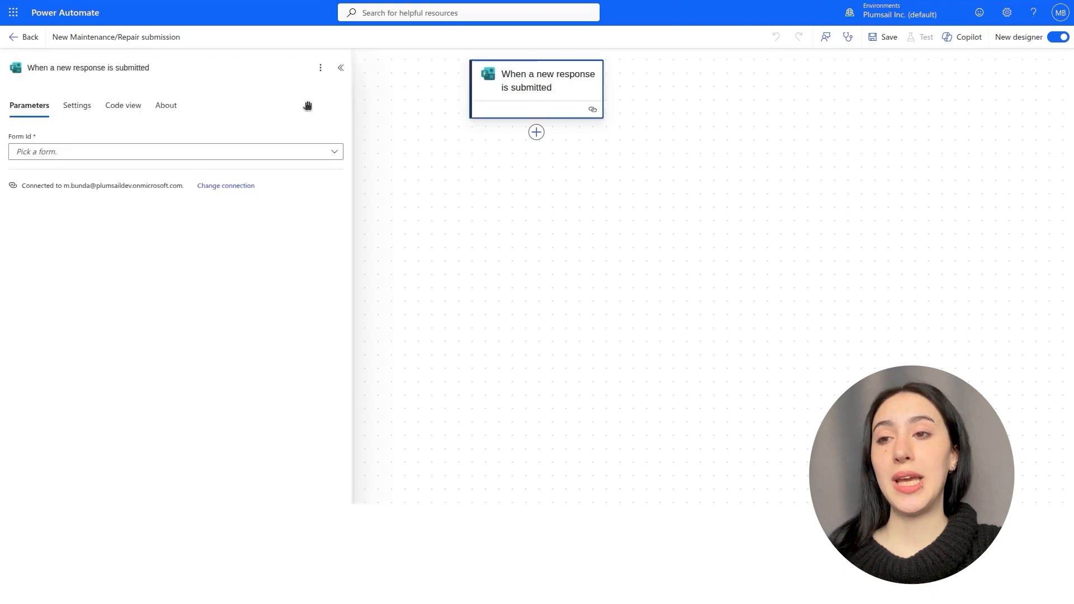
left_click(254, 151)
left_click(220, 173)
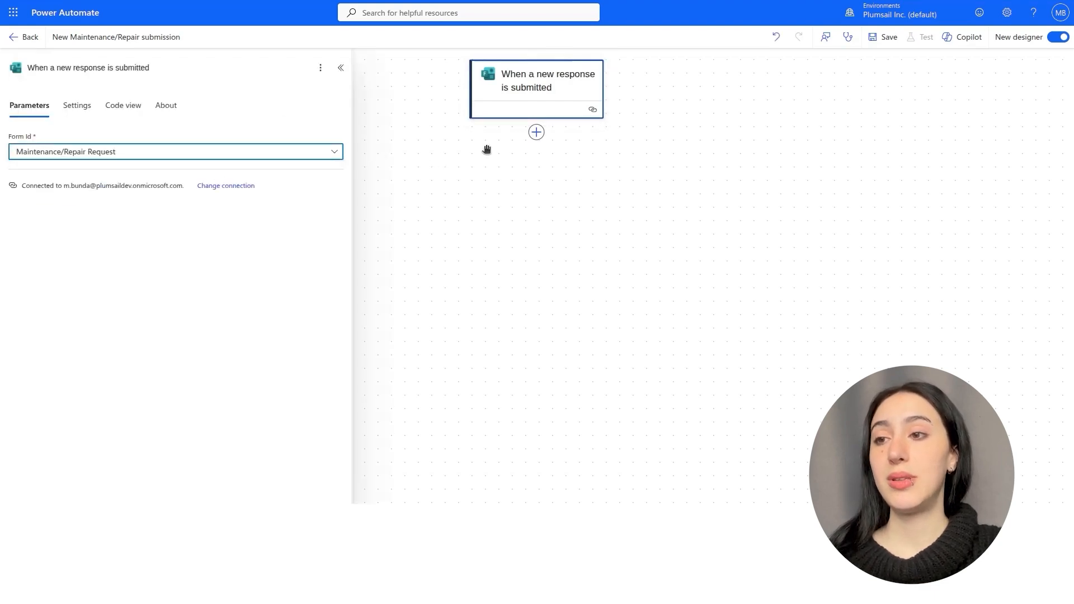
left_click(535, 134)
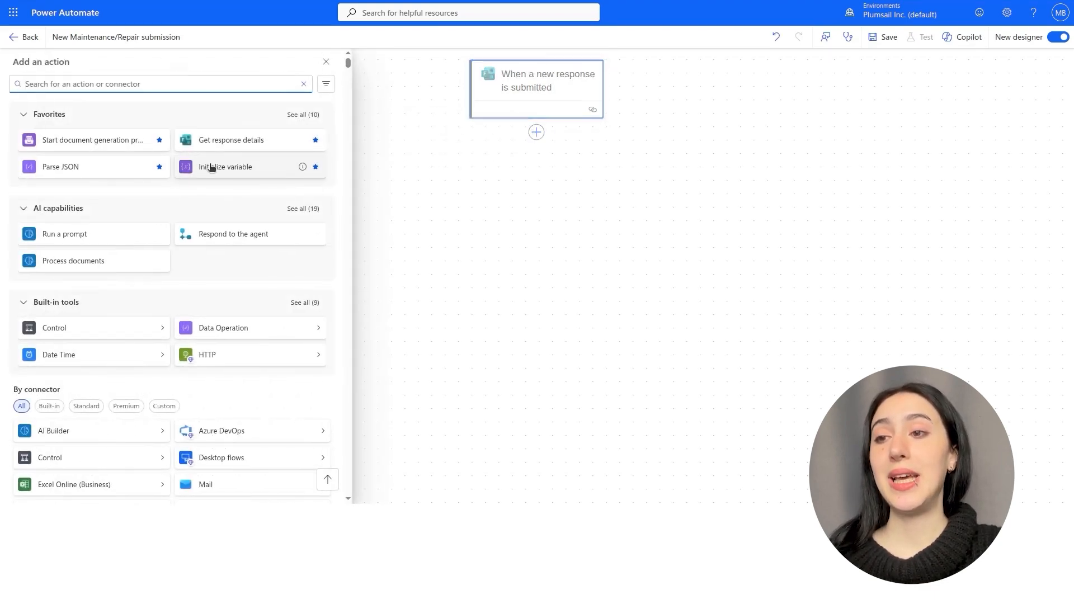
left_click(238, 144)
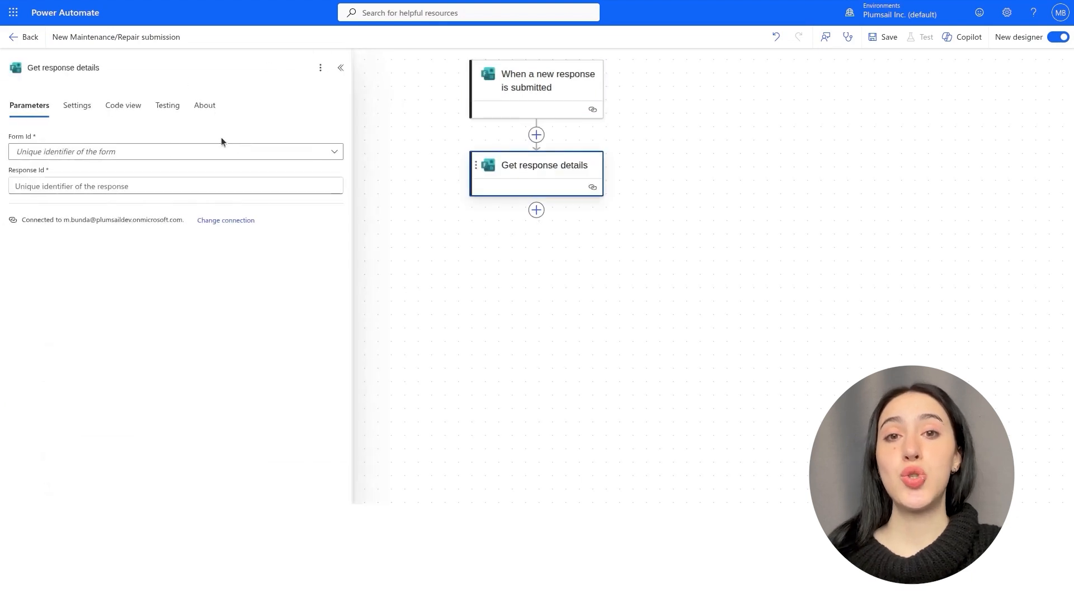
left_click(163, 151)
left_click(139, 173)
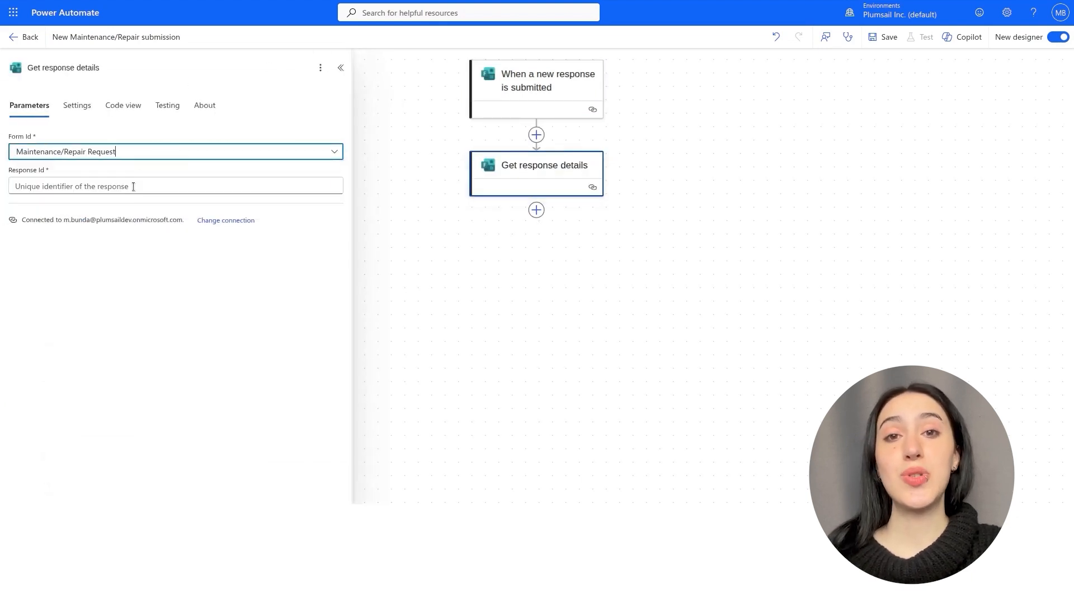
left_click(137, 185)
left_click(344, 185)
left_click(390, 188)
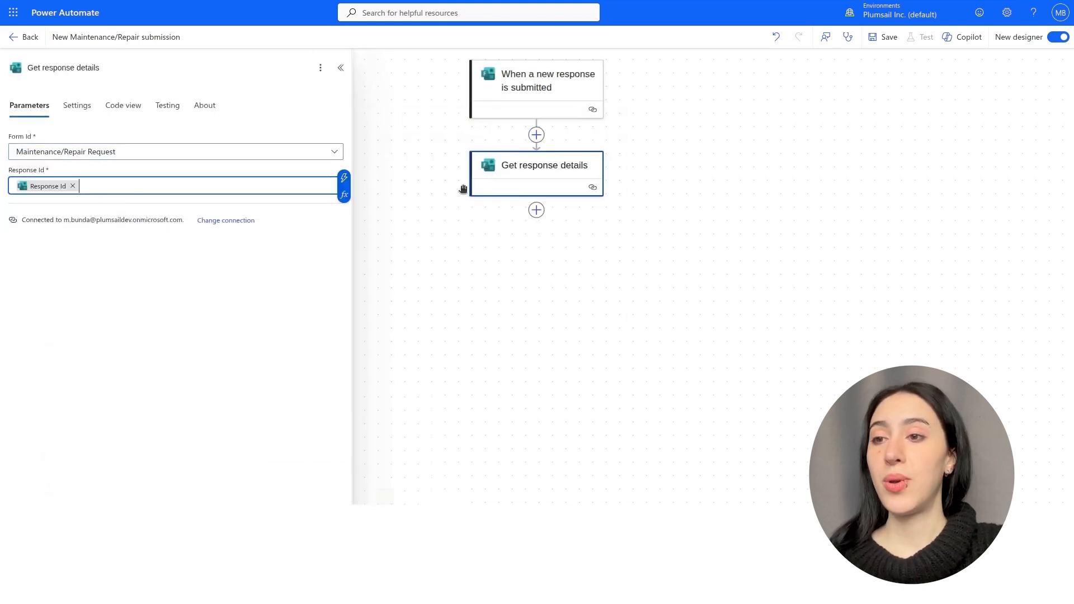
Add a Parse JSON step whose content is the form's Attachments answer.
left_click(536, 209)
left_click(119, 170)
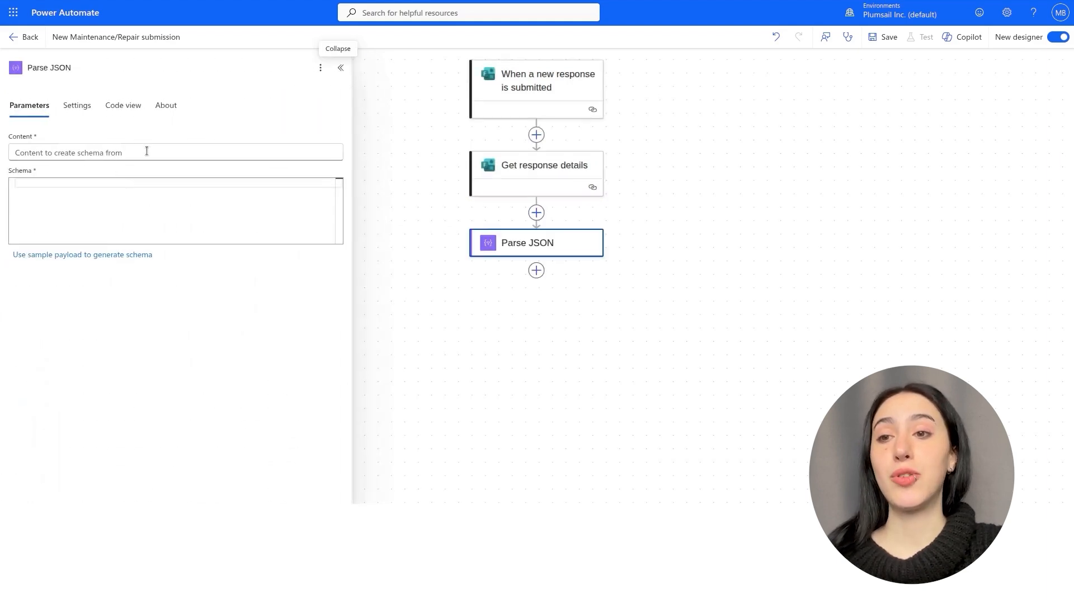
left_click(146, 151)
left_click(344, 145)
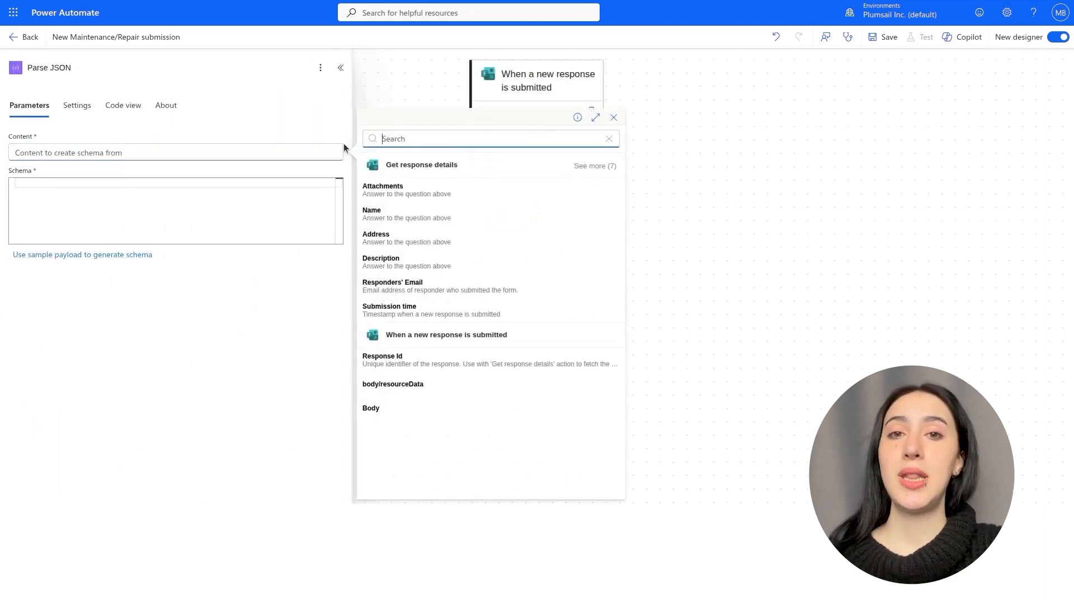
left_click(378, 189)
left_click(268, 198)
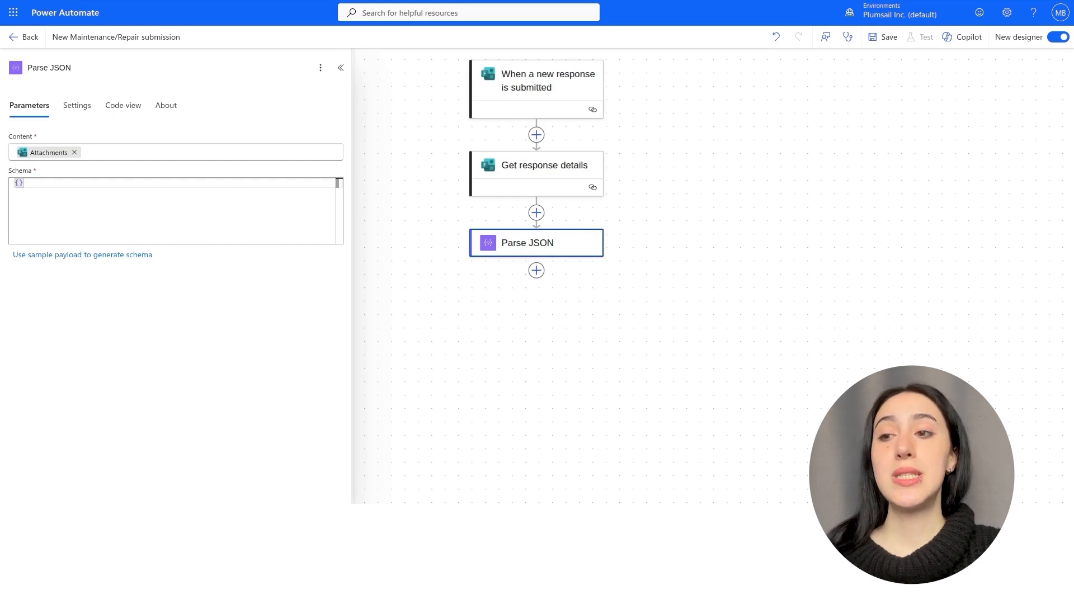
Save the flow, start a test run and submit the repair request form.
left_click(889, 36)
left_click(924, 39)
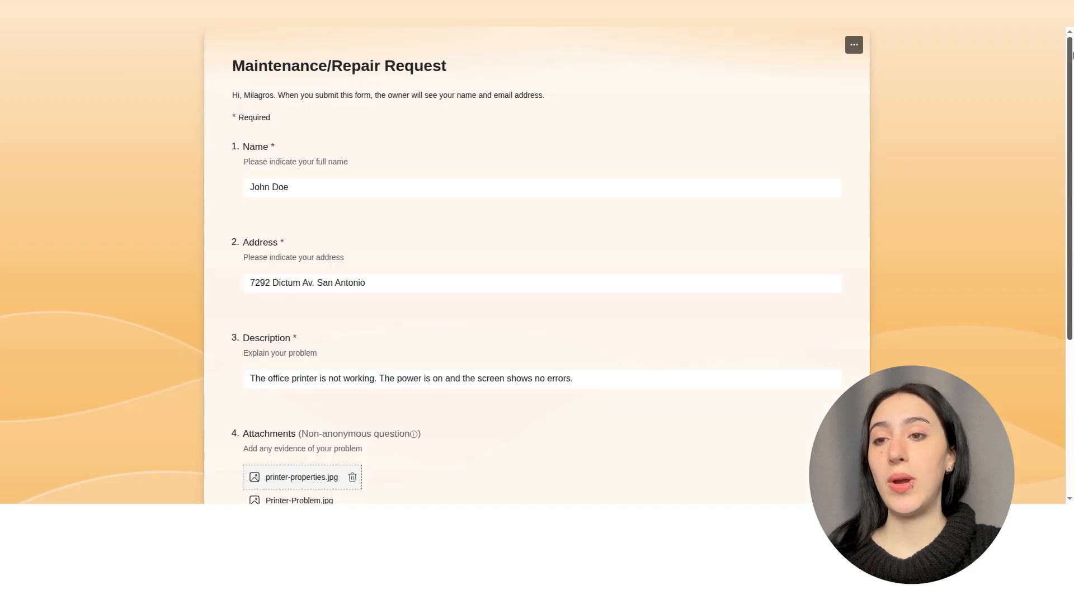
scroll(513, 289, "down", 3)
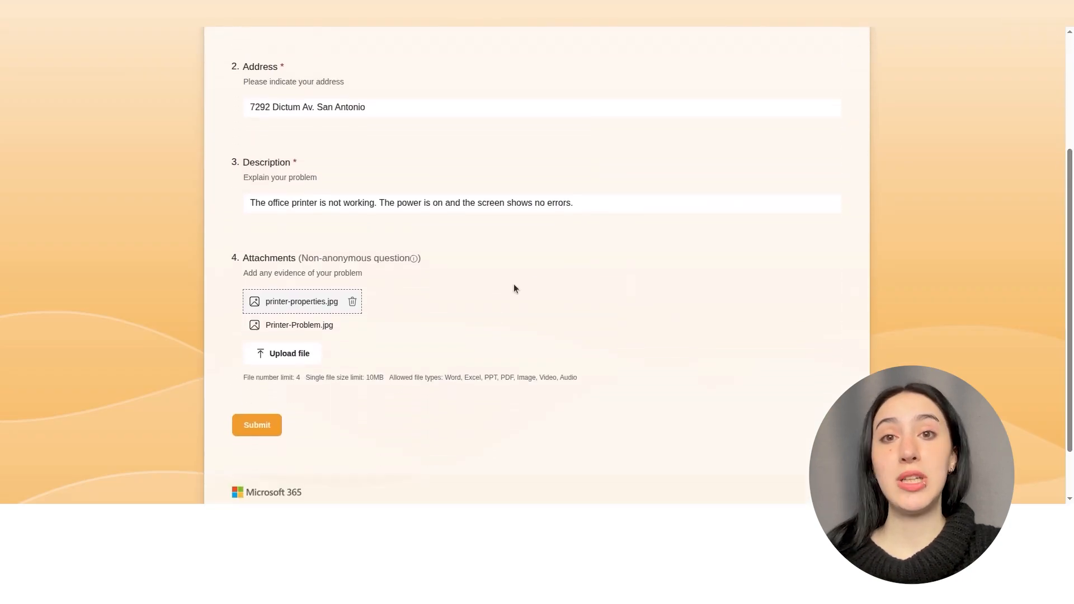
left_click(258, 432)
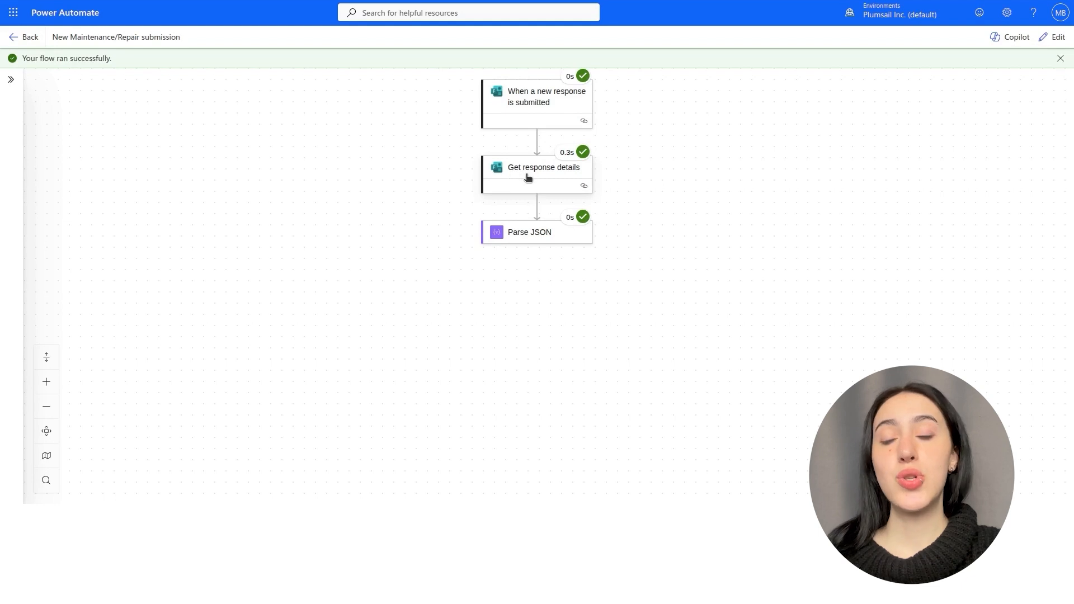
Copy the attachments JSON from the Get response details output and reopen Parse JSON in edit mode.
left_click(527, 177)
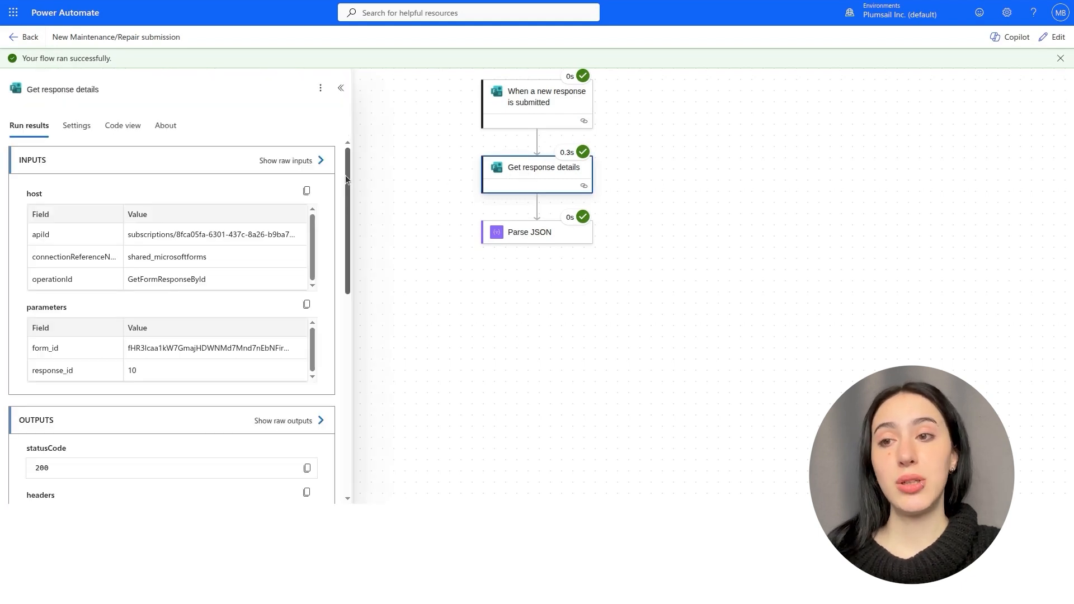
left_click_drag(347, 177, 356, 278)
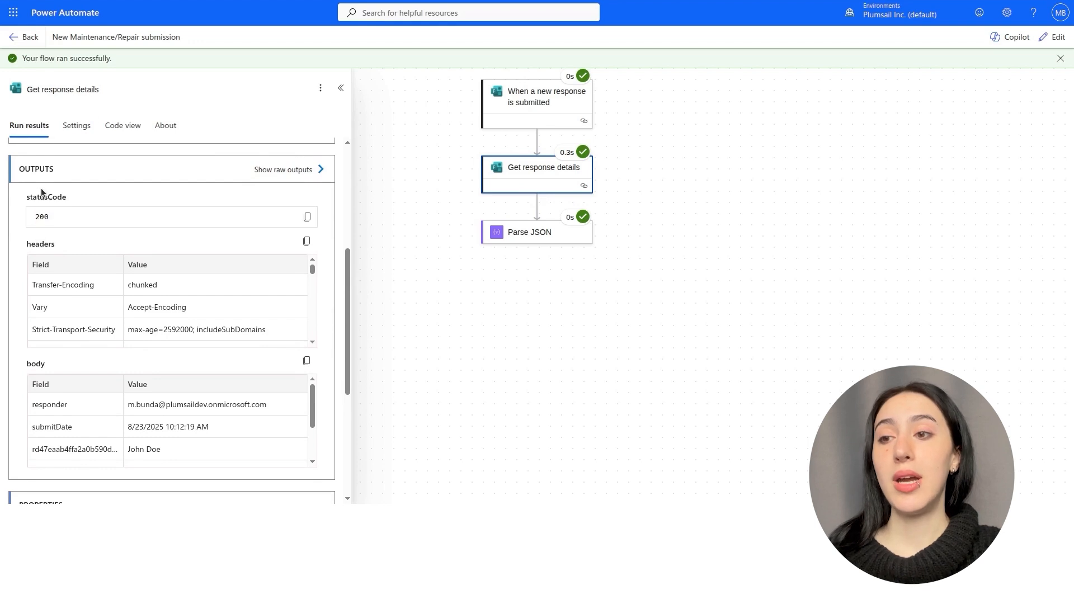
scroll(282, 388, "down", 3)
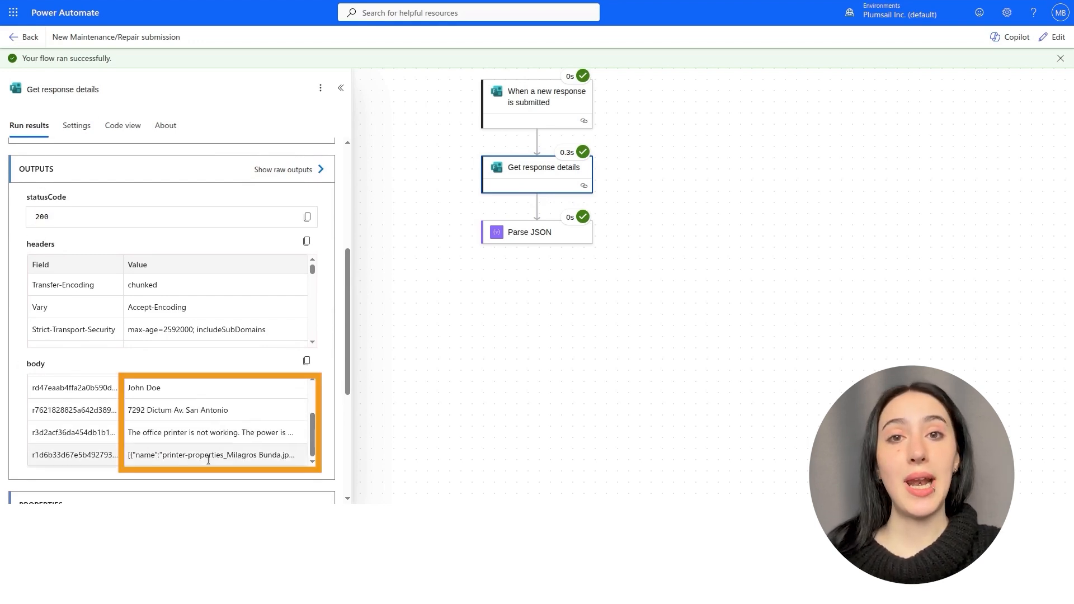
triple_click(208, 456)
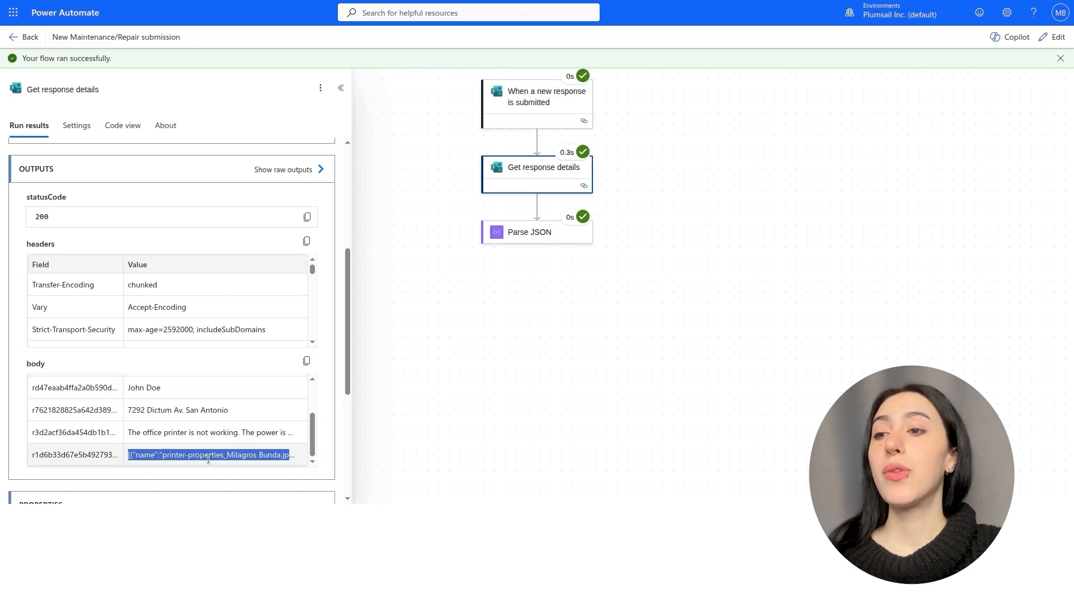
left_click(1044, 42)
left_click(529, 212)
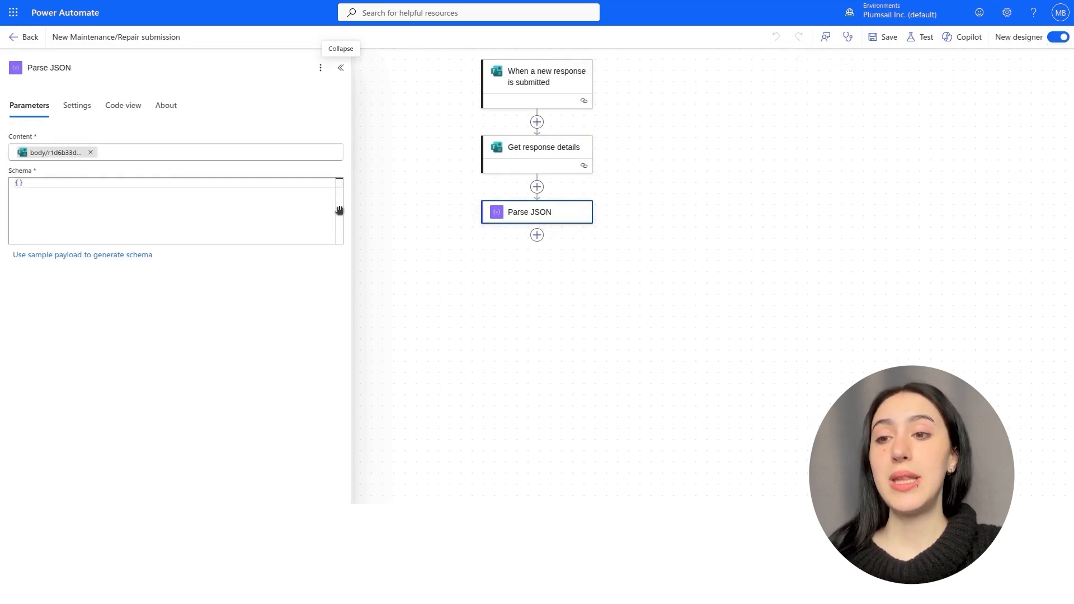
Generate the Parse JSON schema from the pasted sample attachments JSON.
left_click(120, 255)
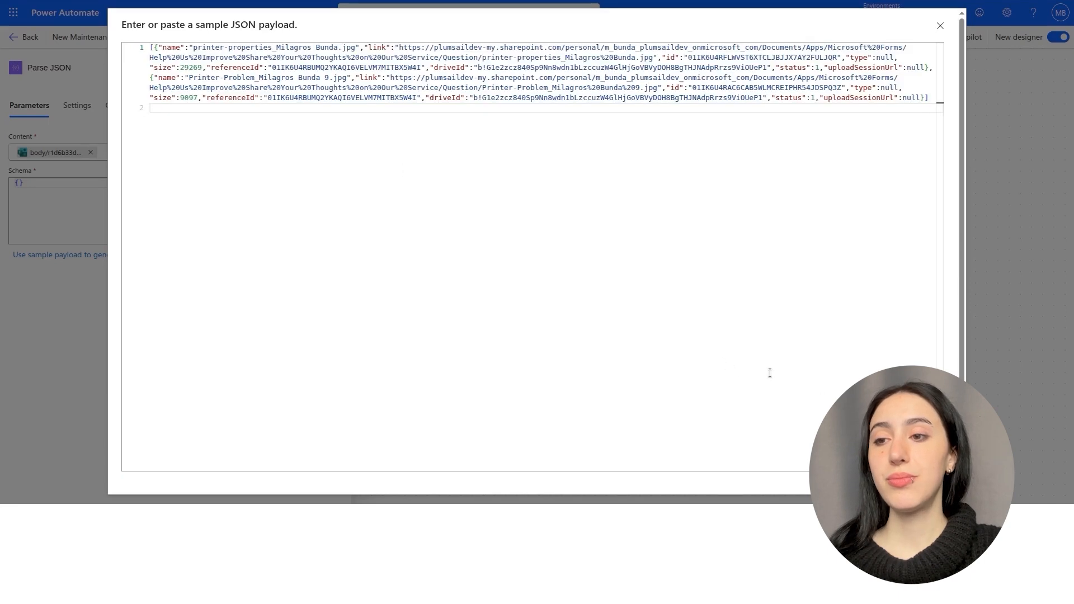
left_click(922, 486)
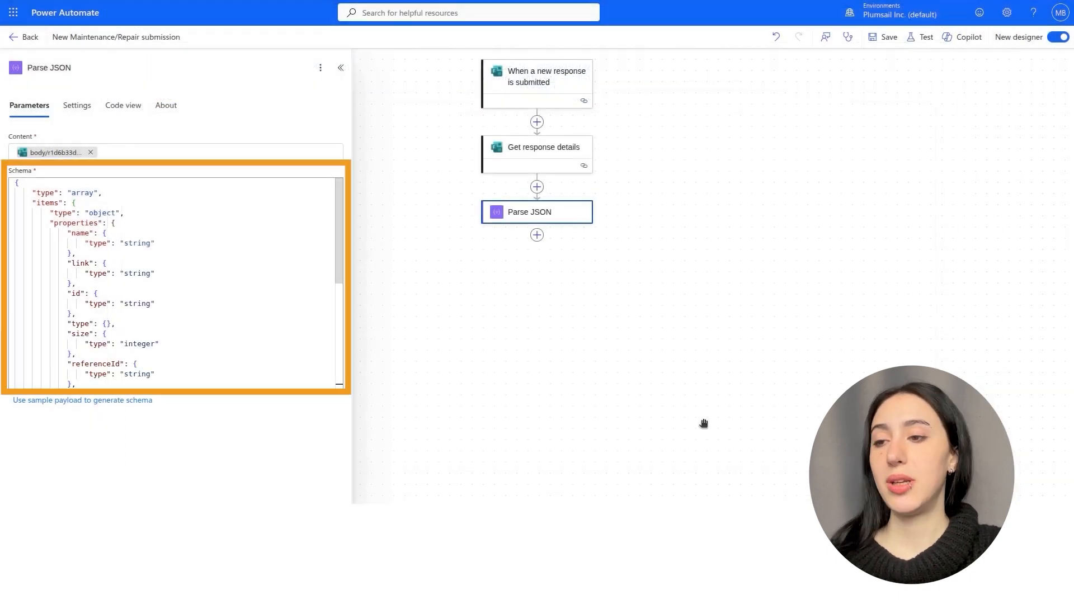
Add an Initialize variable step named Attachments of type Array.
left_click(537, 235)
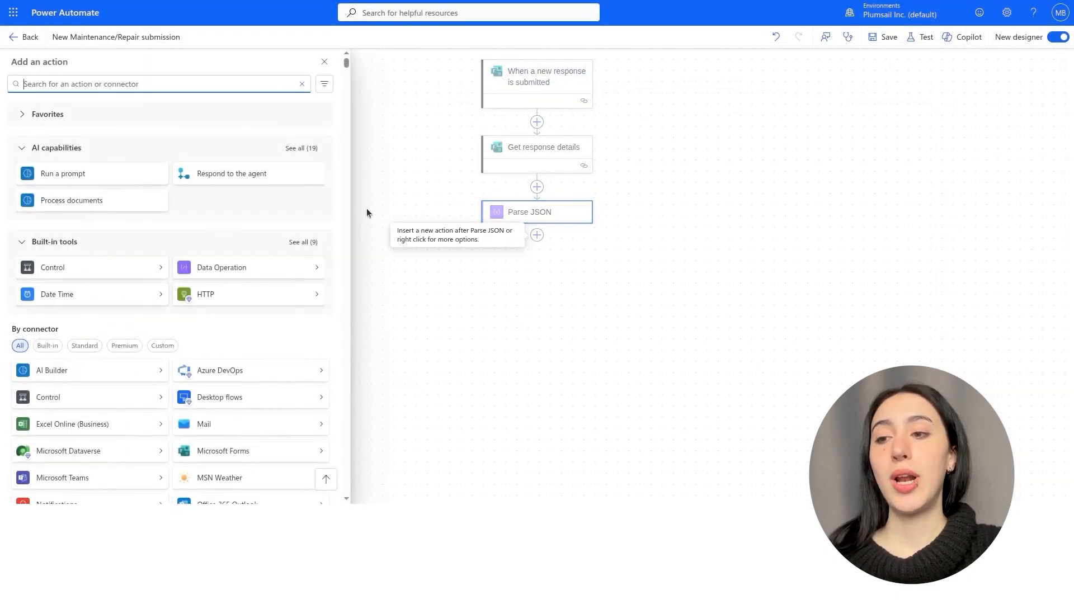
type("initialize")
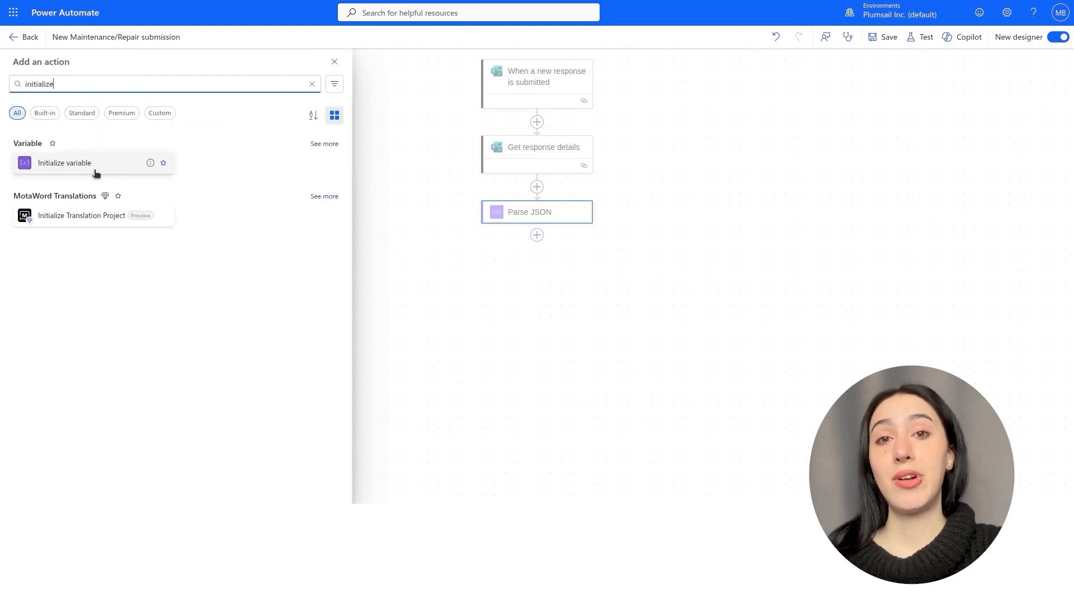
left_click(93, 171)
left_click(100, 151)
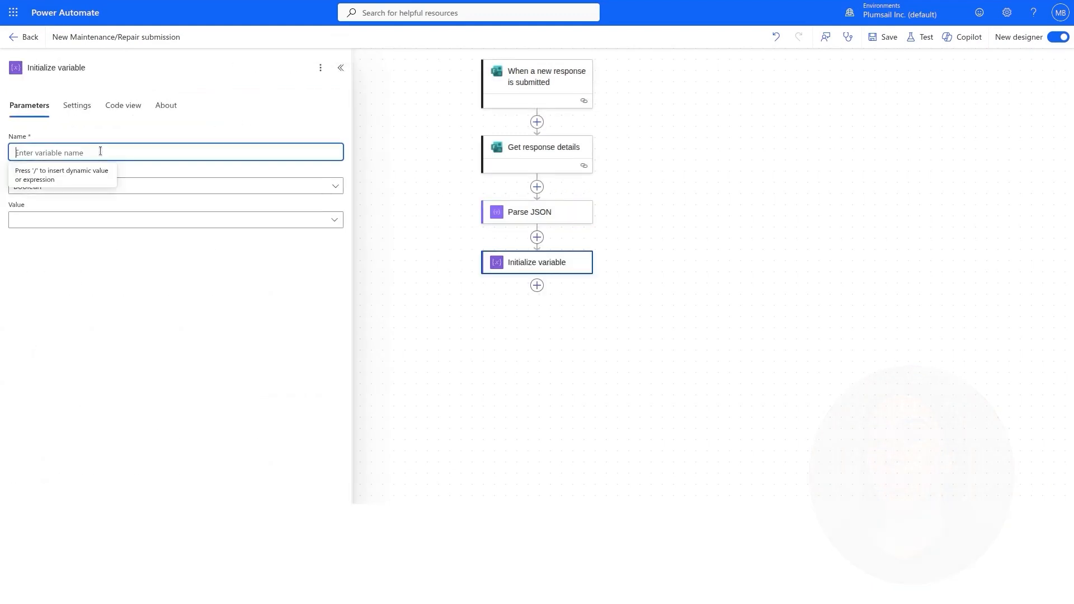
type("Attachments")
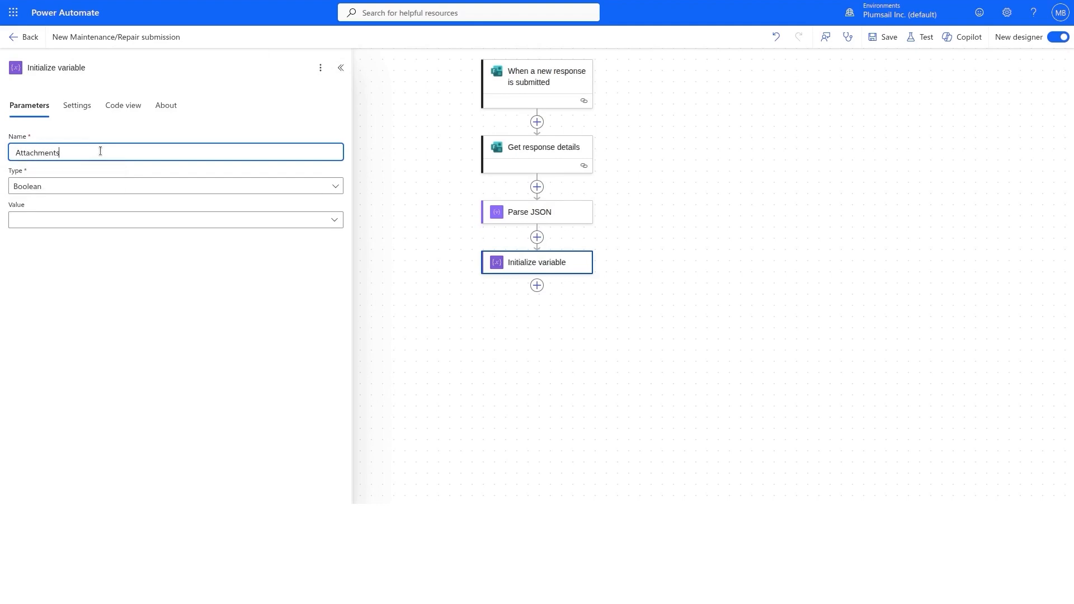
left_click(86, 186)
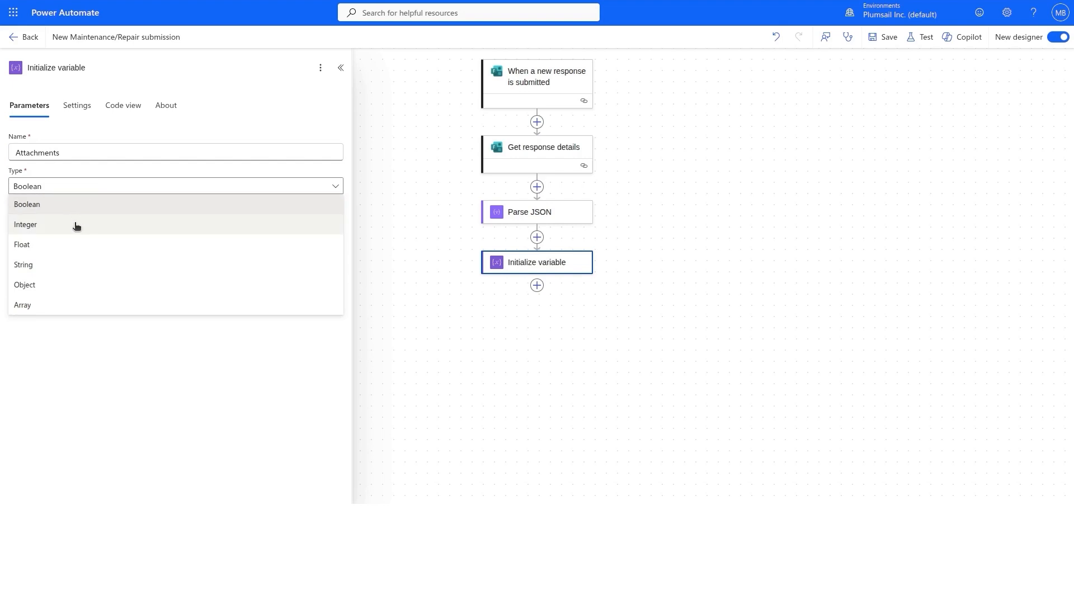
left_click(68, 306)
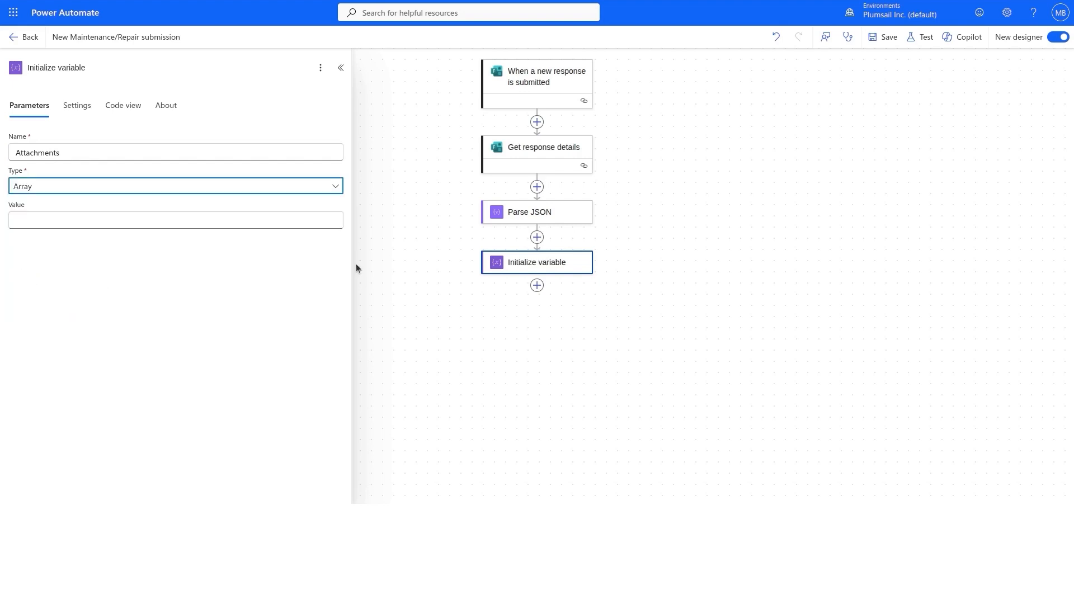
left_click(537, 286)
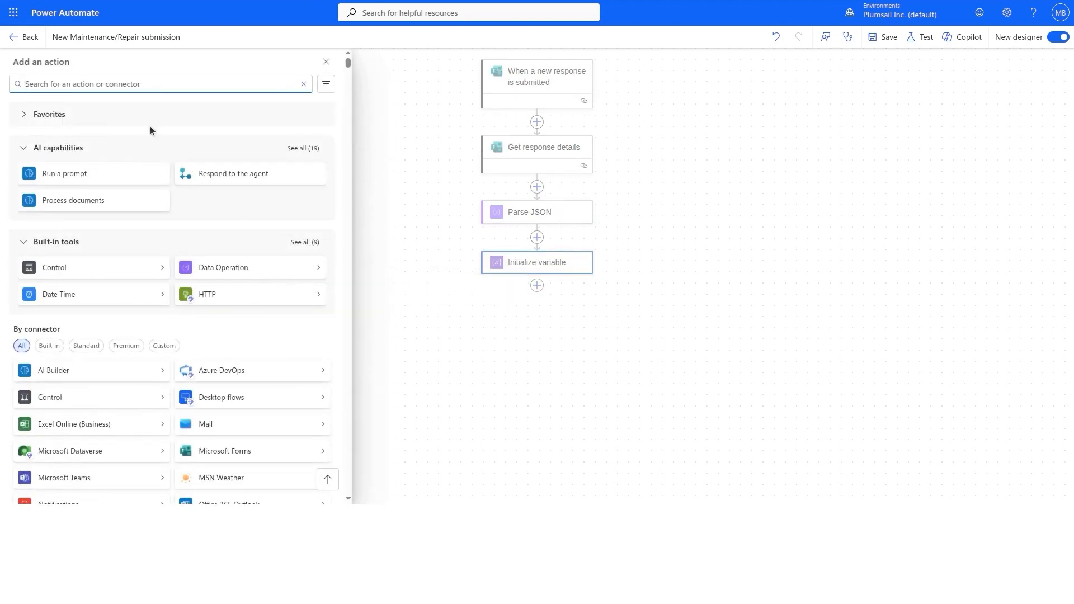
Add an Apply to each loop that iterates over the Parse JSON Body output.
type("apply to e")
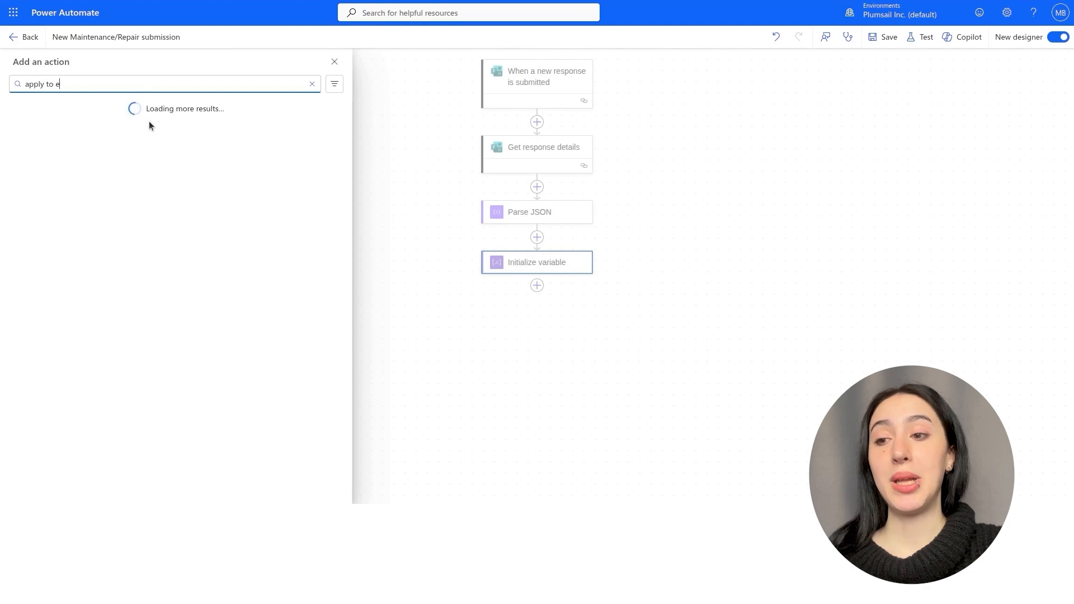
type("ach")
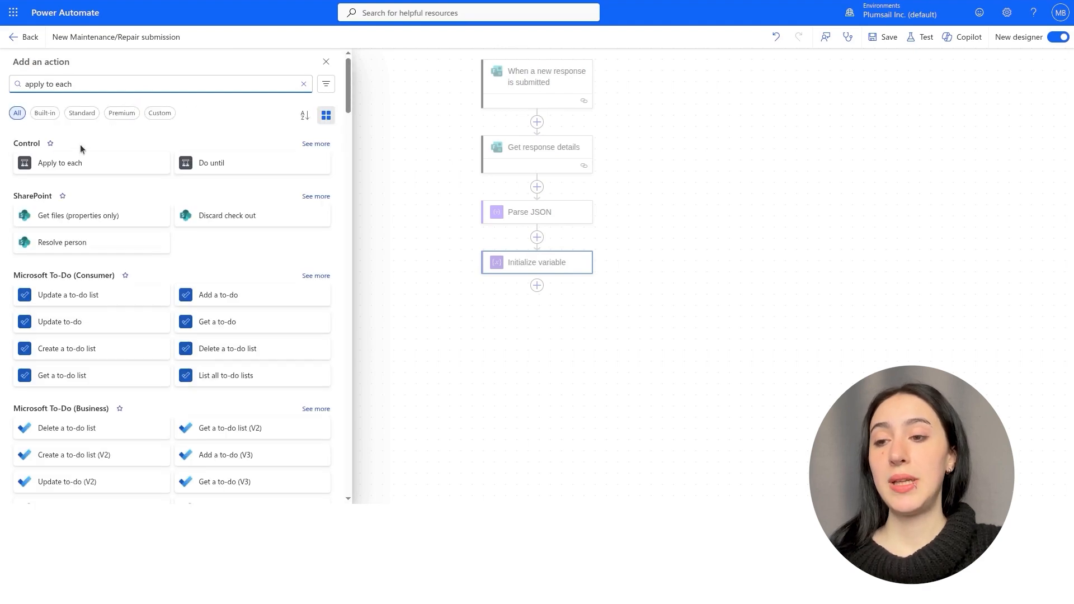
left_click(62, 163)
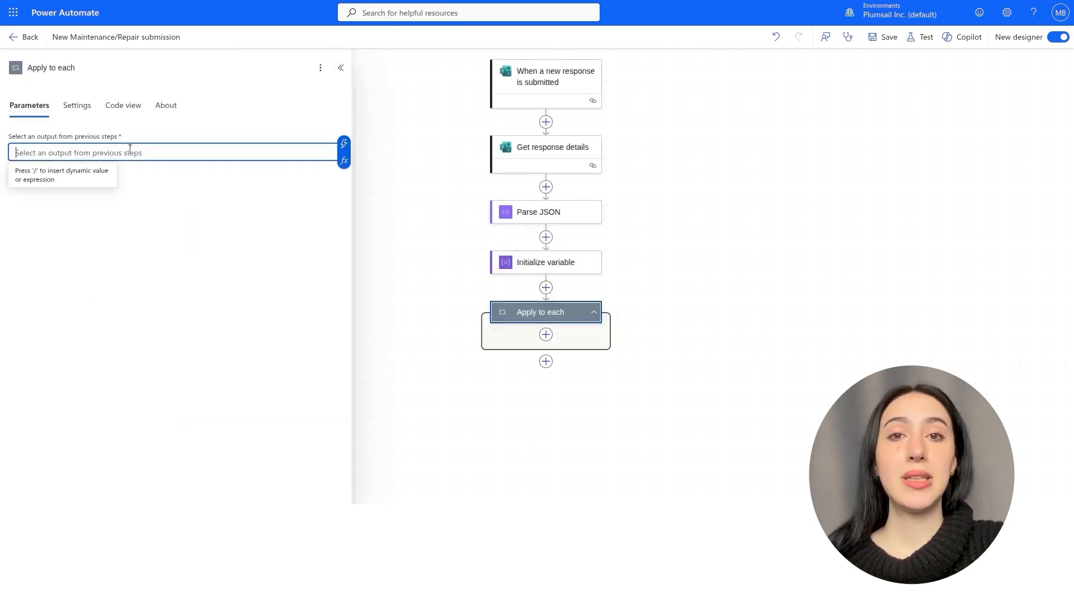
left_click(343, 143)
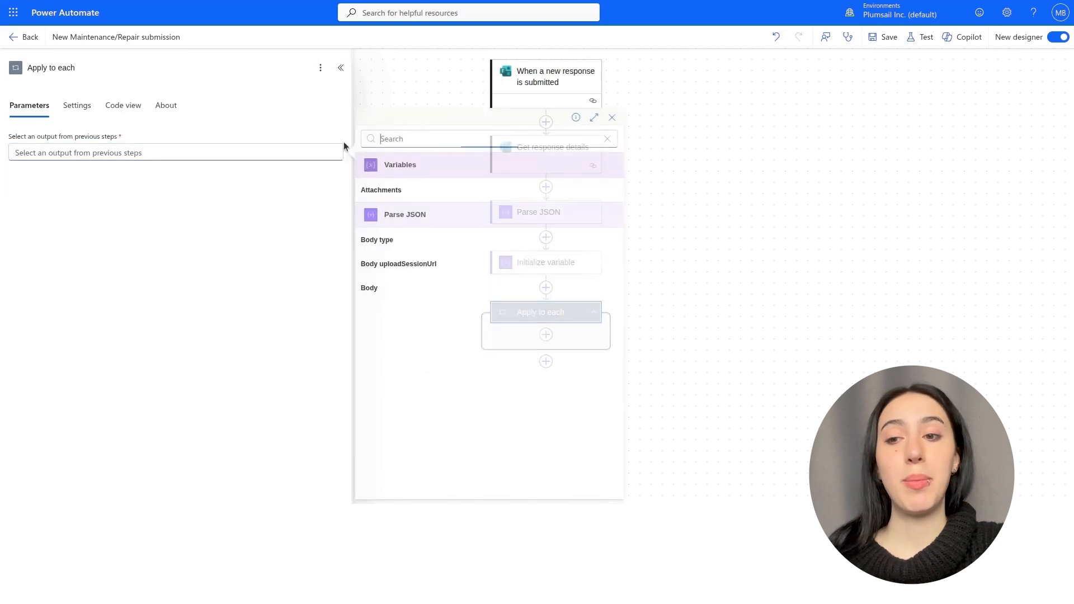
left_click(400, 288)
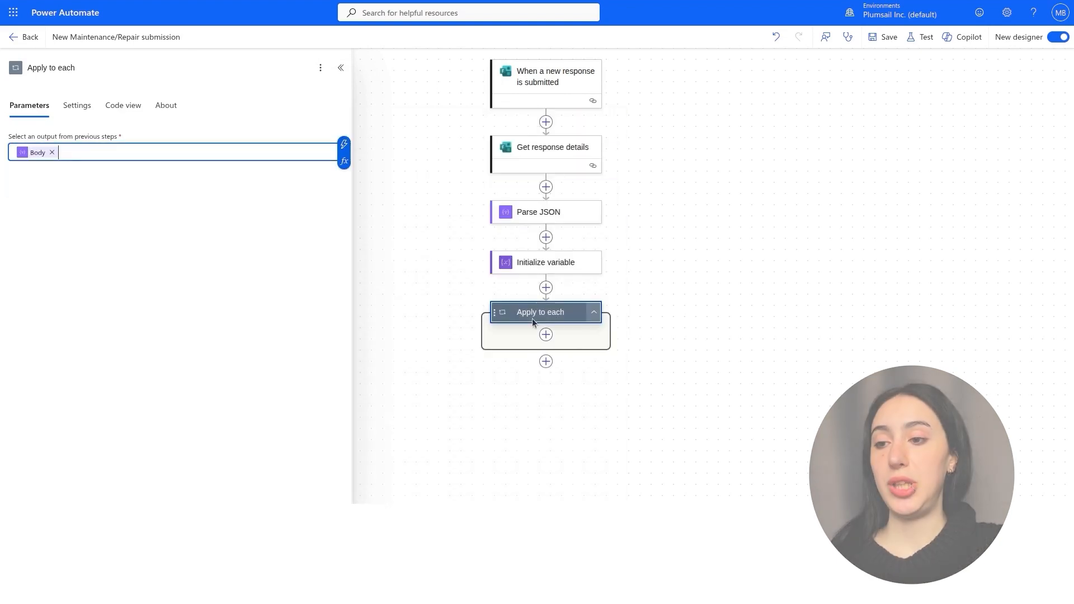
Inside the loop, add OneDrive Get file content with File set to the Body id.
left_click(546, 335)
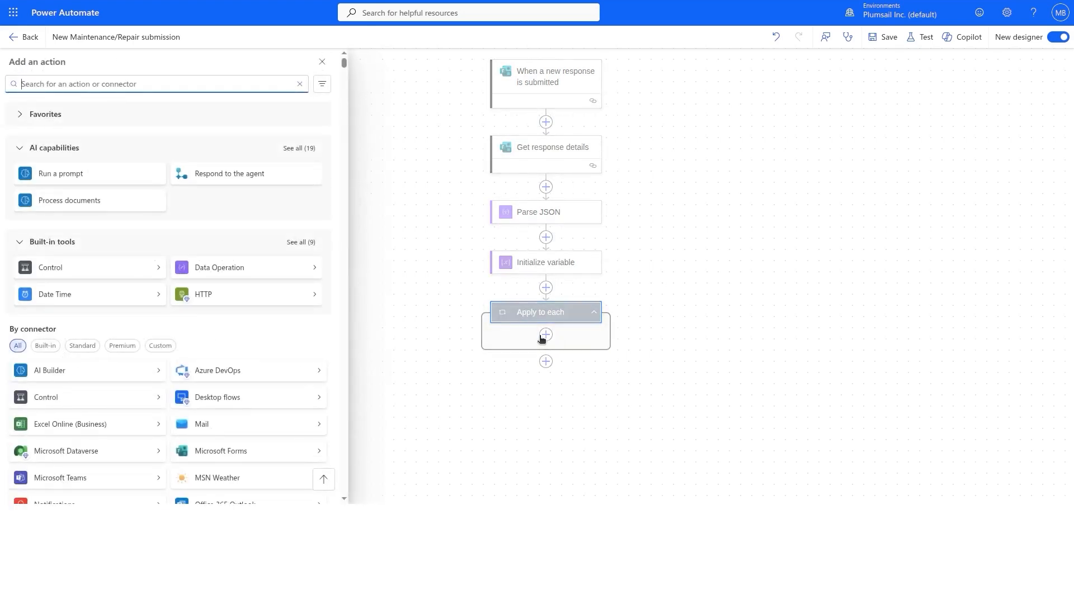
type("get file content")
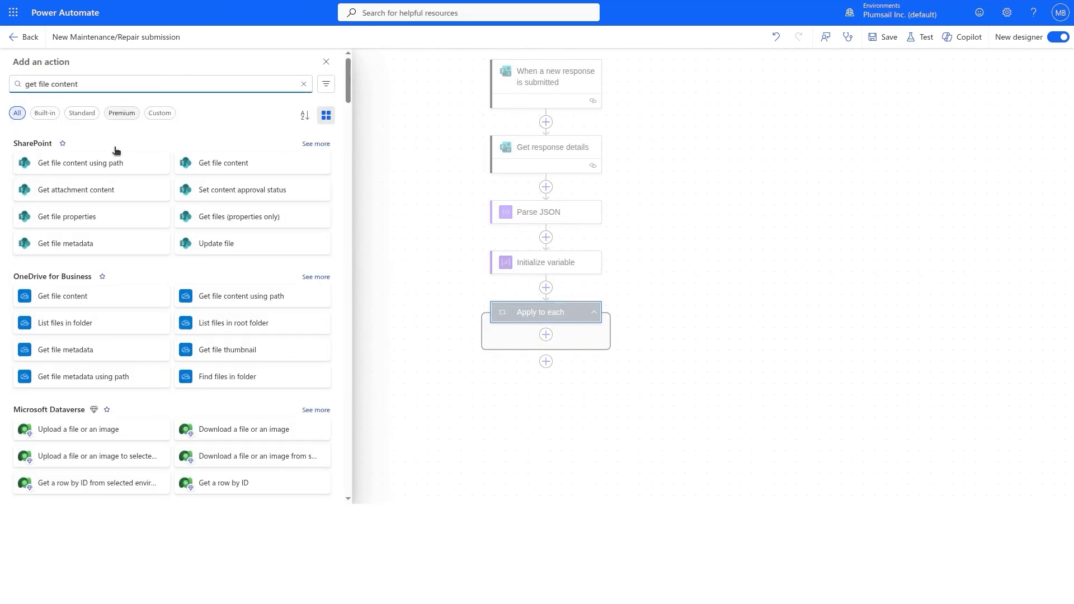
left_click(62, 296)
left_click(178, 154)
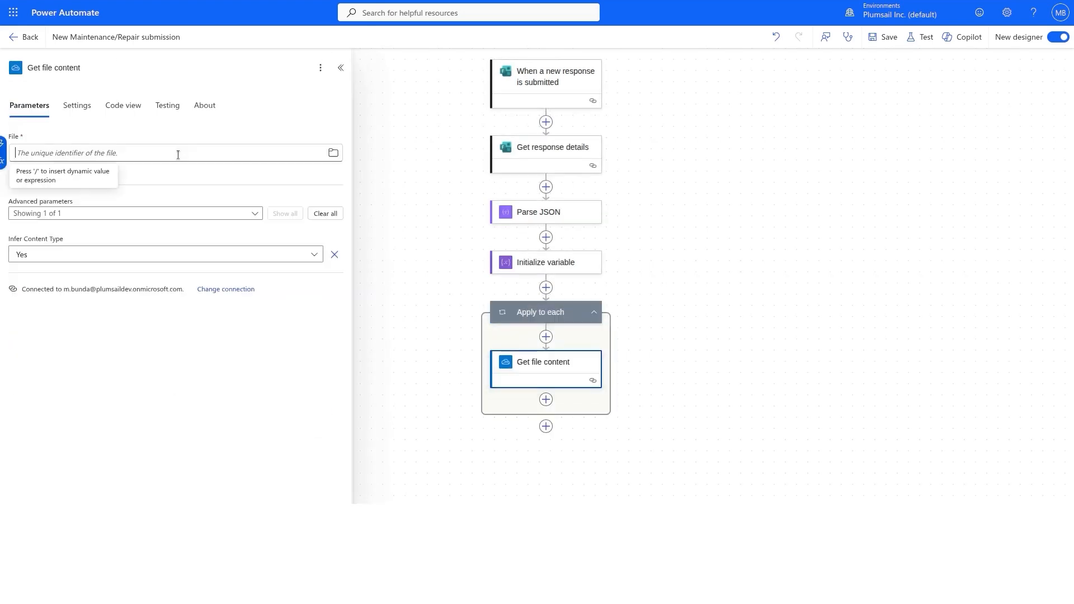
left_click(3, 144)
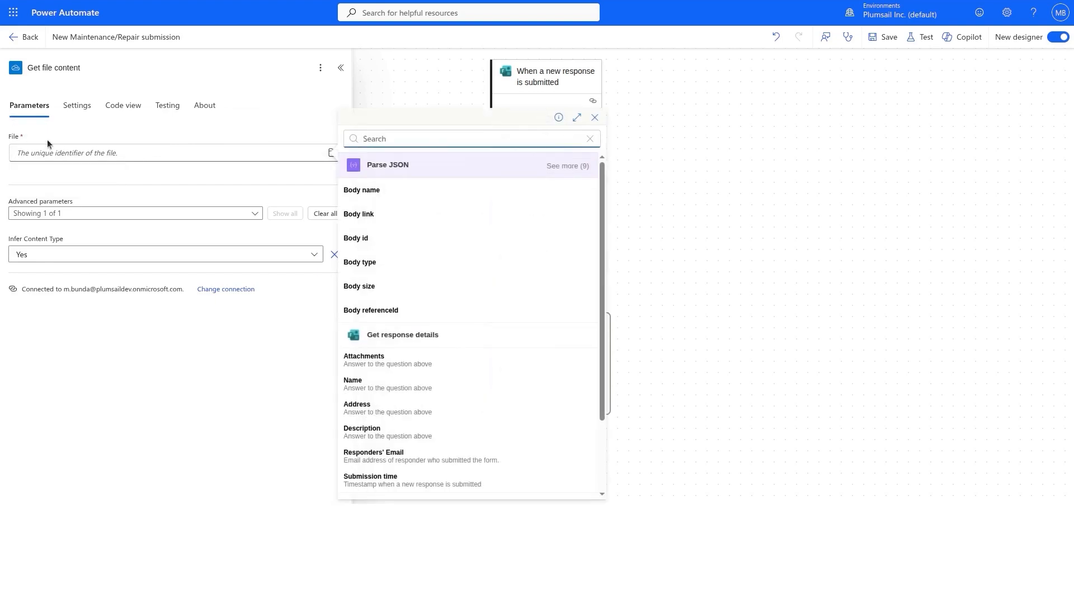
left_click(394, 246)
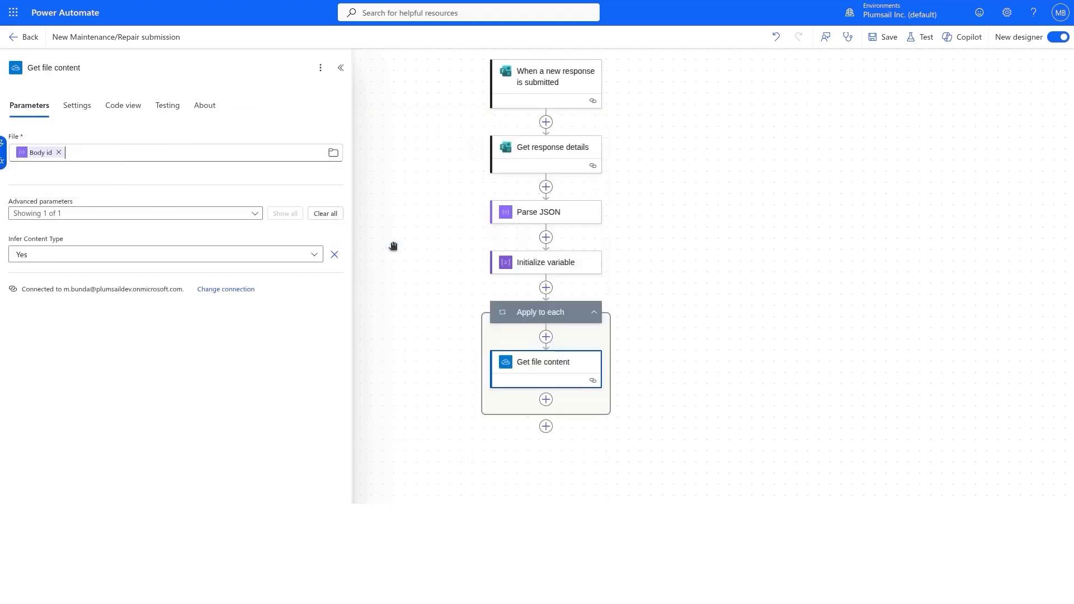
left_click(545, 399)
type("append to arra")
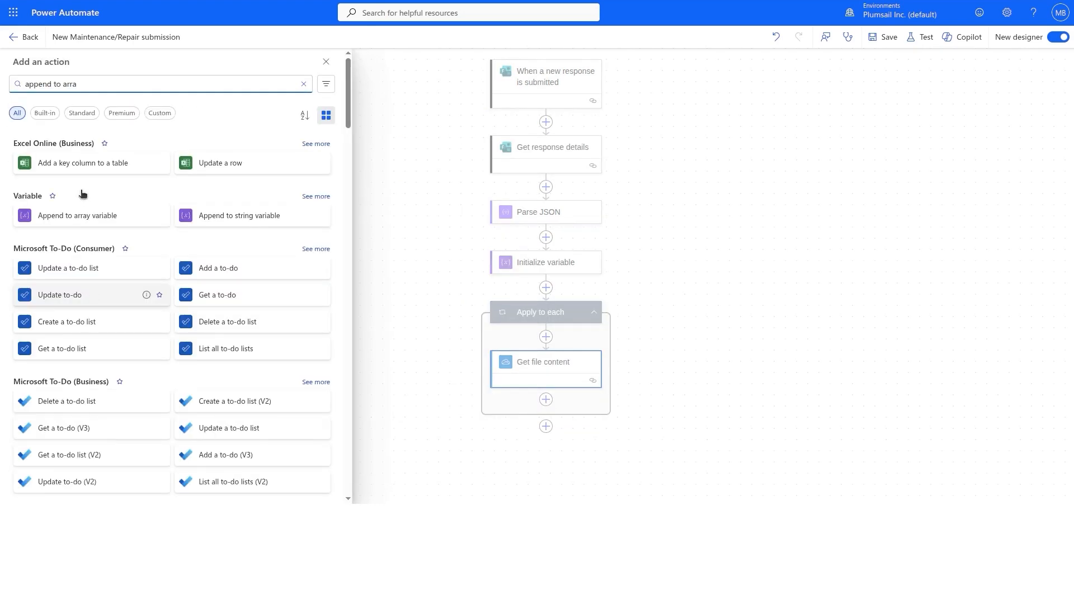
Append {"image": body('Get_file_content')['$content']} to the Attachments array variable.
left_click(87, 221)
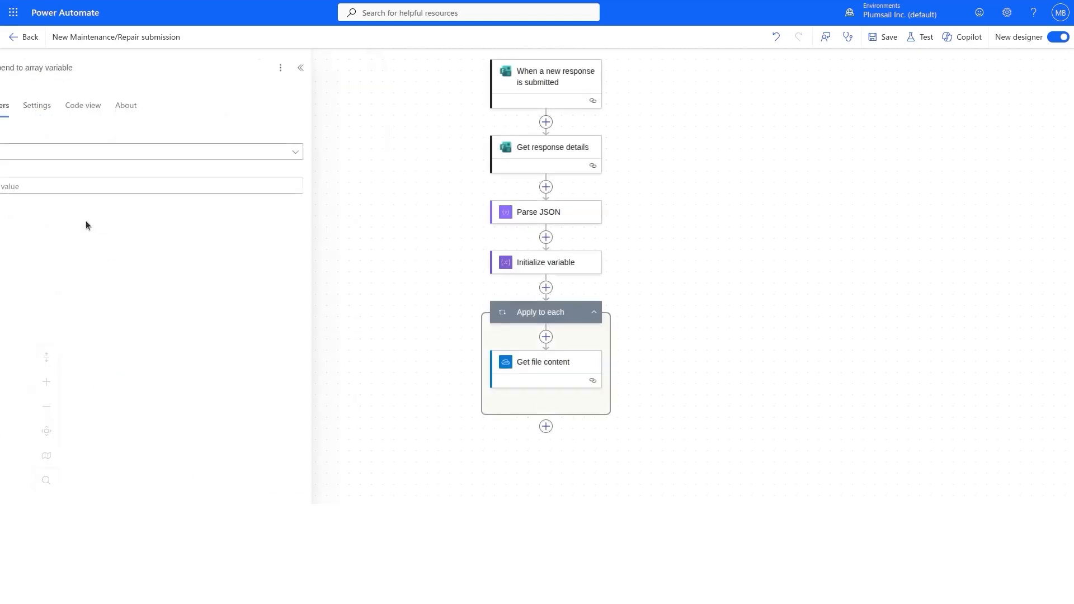
left_click(82, 158)
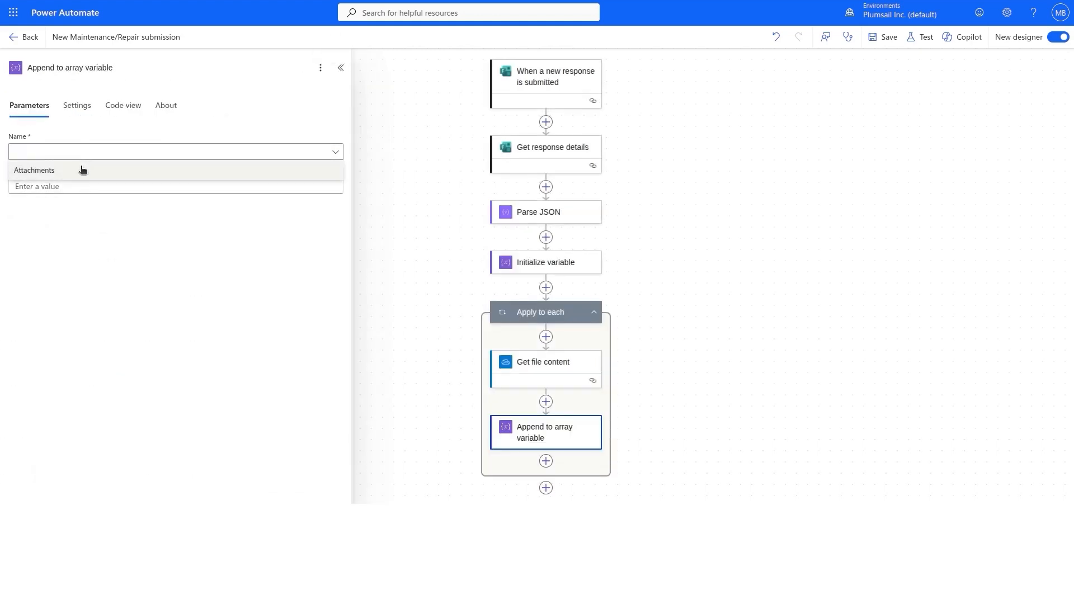
left_click(83, 169)
left_click(69, 187)
left_click(66, 246)
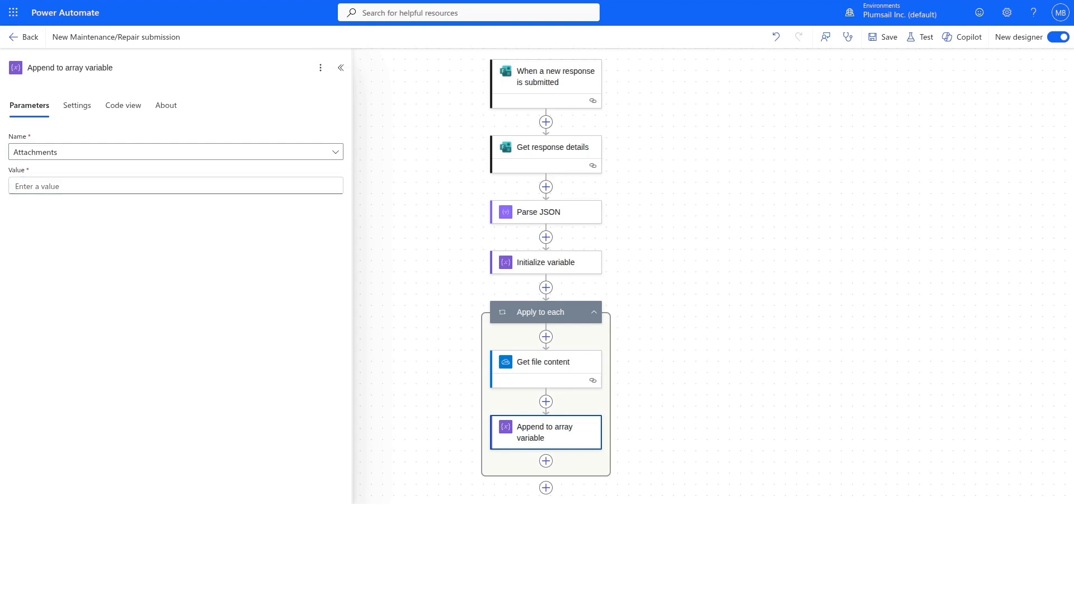
left_click(158, 187)
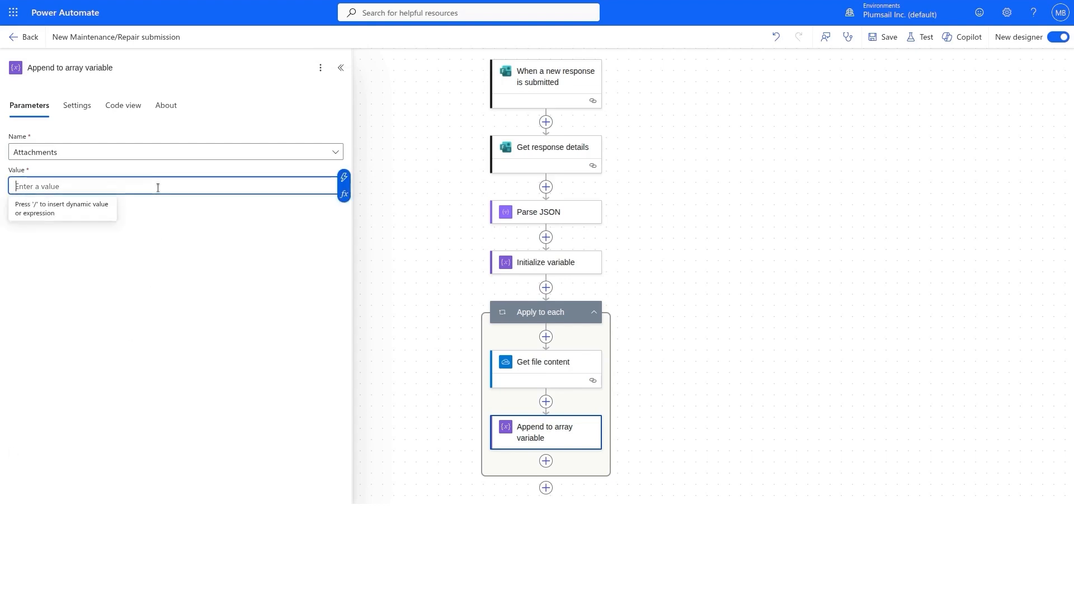
type("{\"image\":")
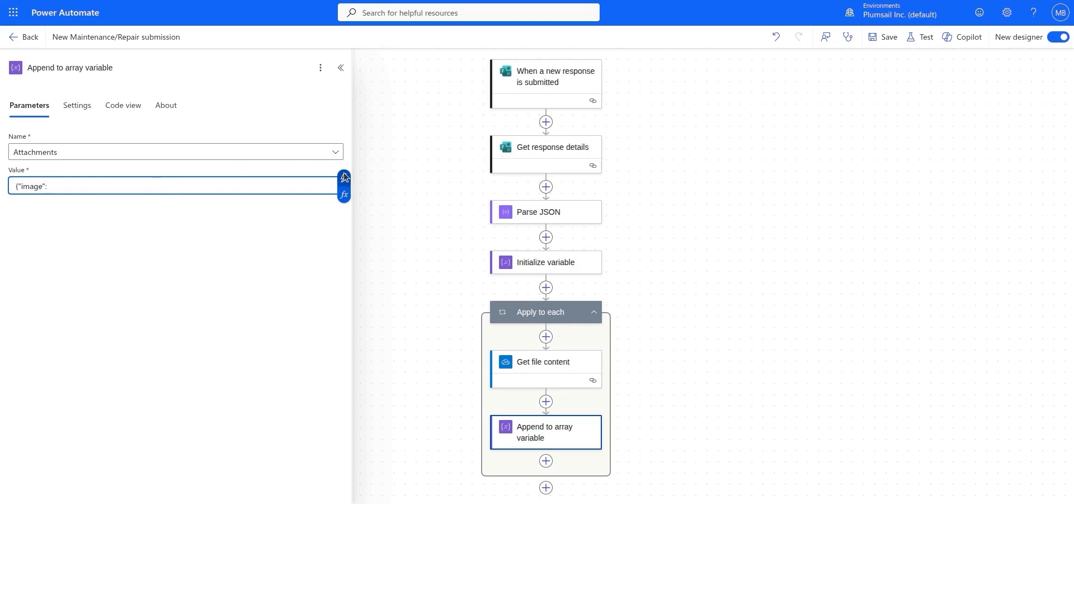
left_click(344, 195)
key("ctrl+v")
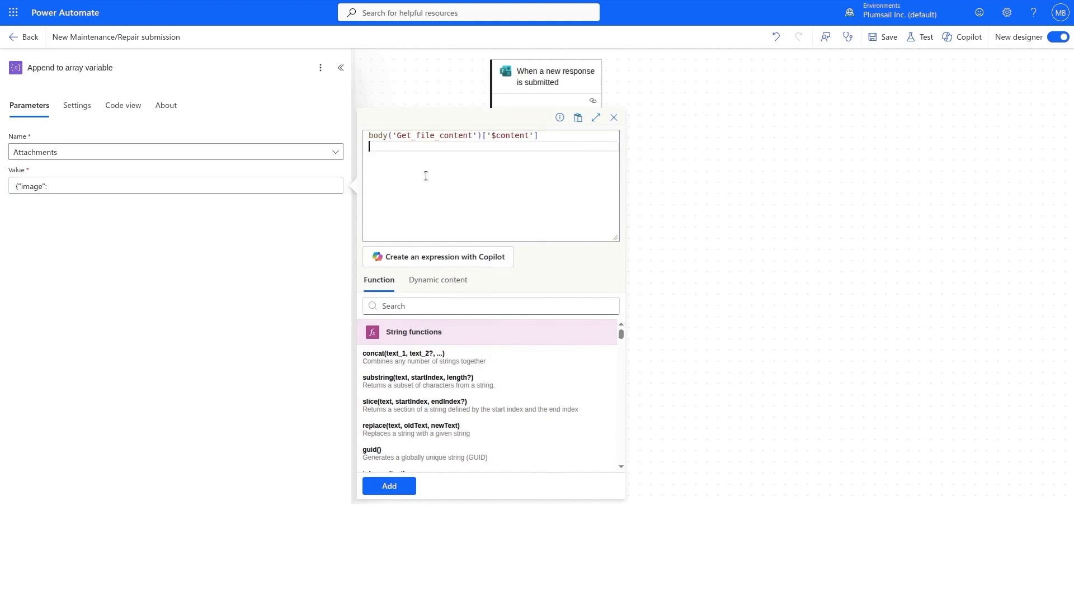
left_click(389, 486)
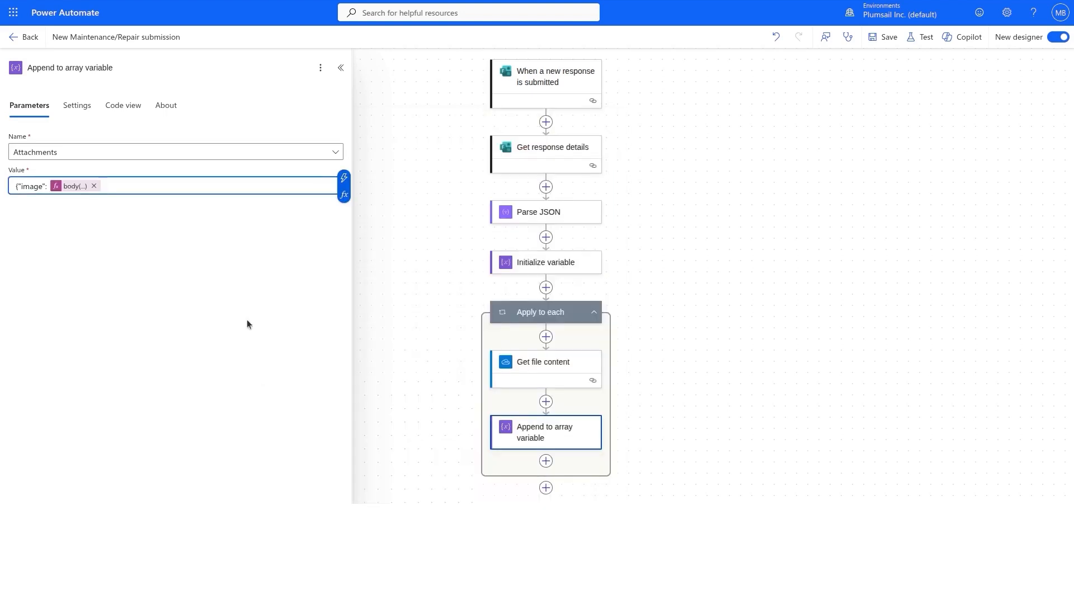
type("}")
left_click_drag(660, 390, 666, 225)
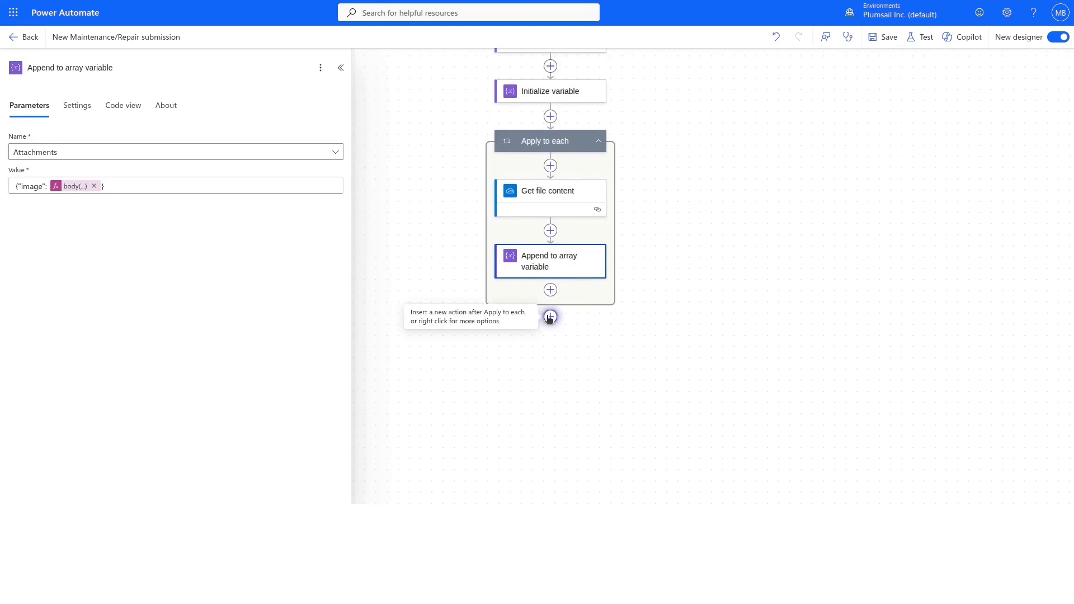
Add Plumsail's Start document generation process after the loop, using the Maintenance Repair Request process.
left_click(550, 316)
type("start docu")
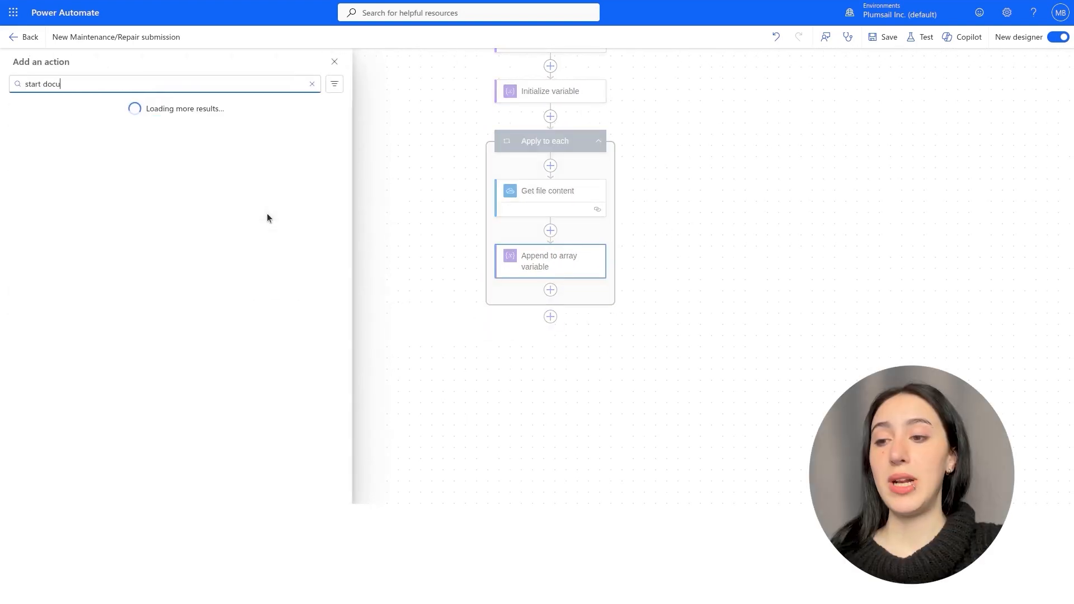
type("ment generation")
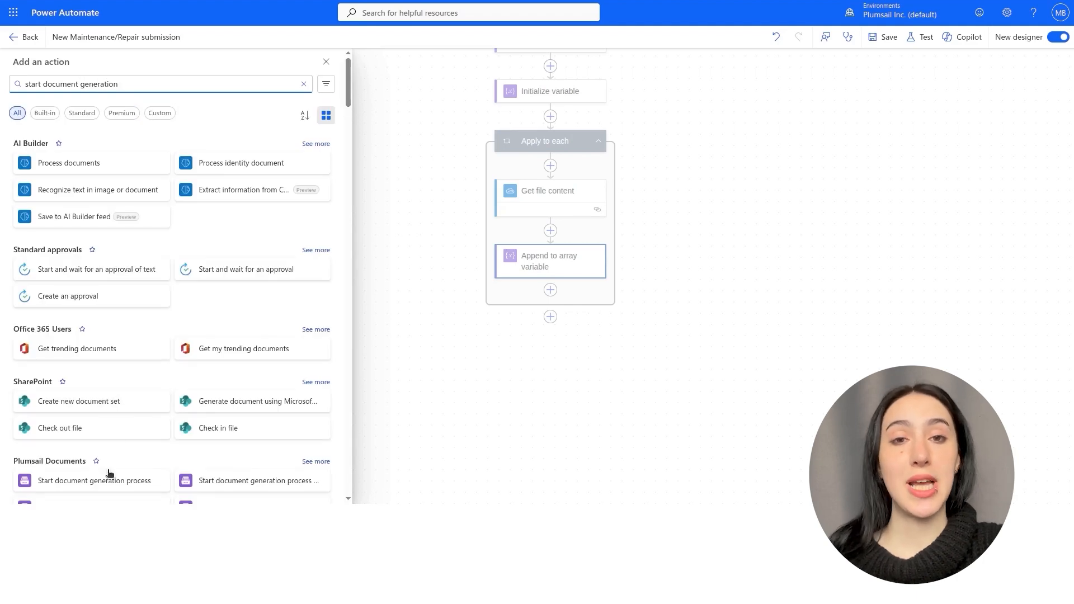
left_click(107, 480)
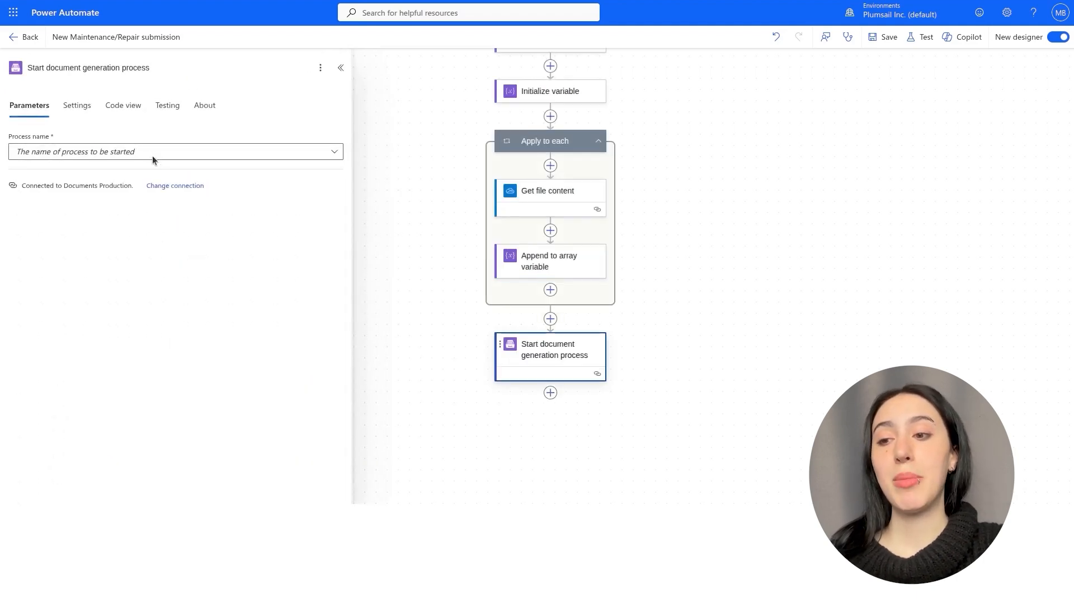
left_click(152, 158)
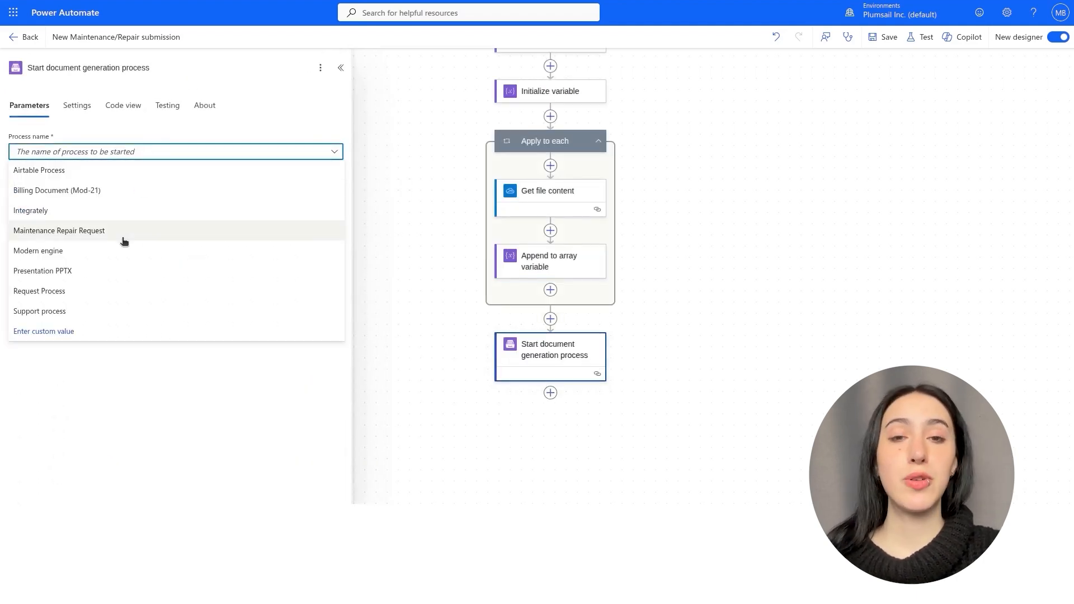
left_click(123, 239)
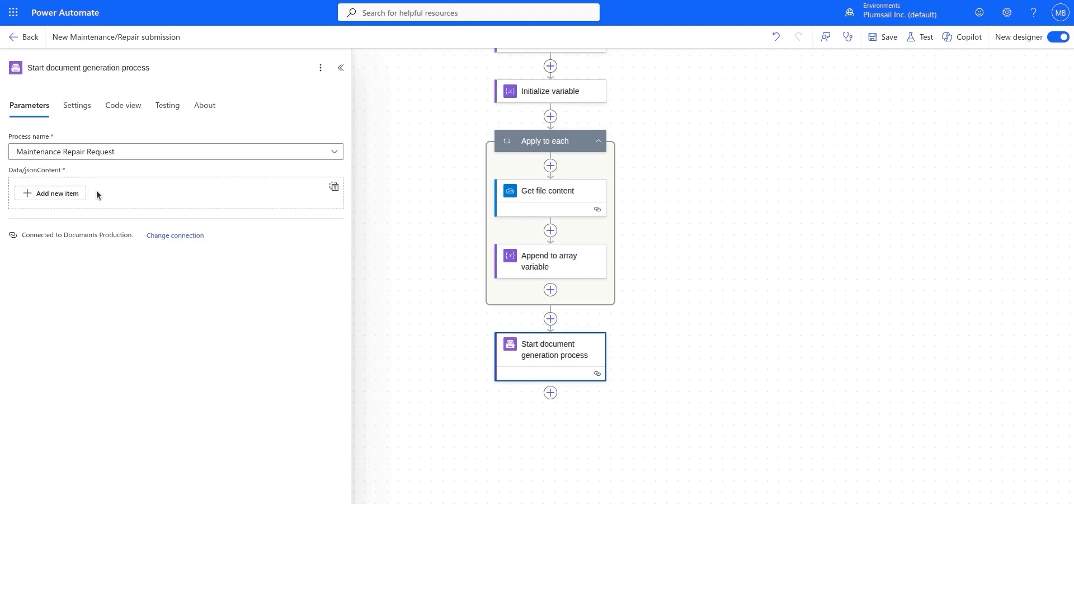
Add a data item mapping name, address and description to the form's Name, Address and Description answers.
left_click(72, 194)
left_click(62, 214)
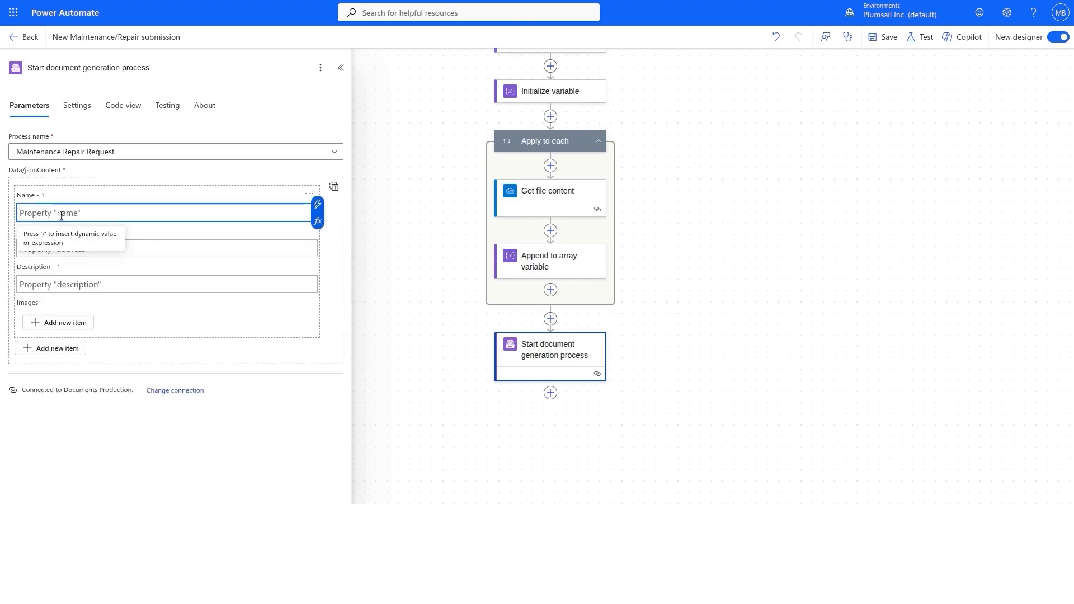
left_click(320, 212)
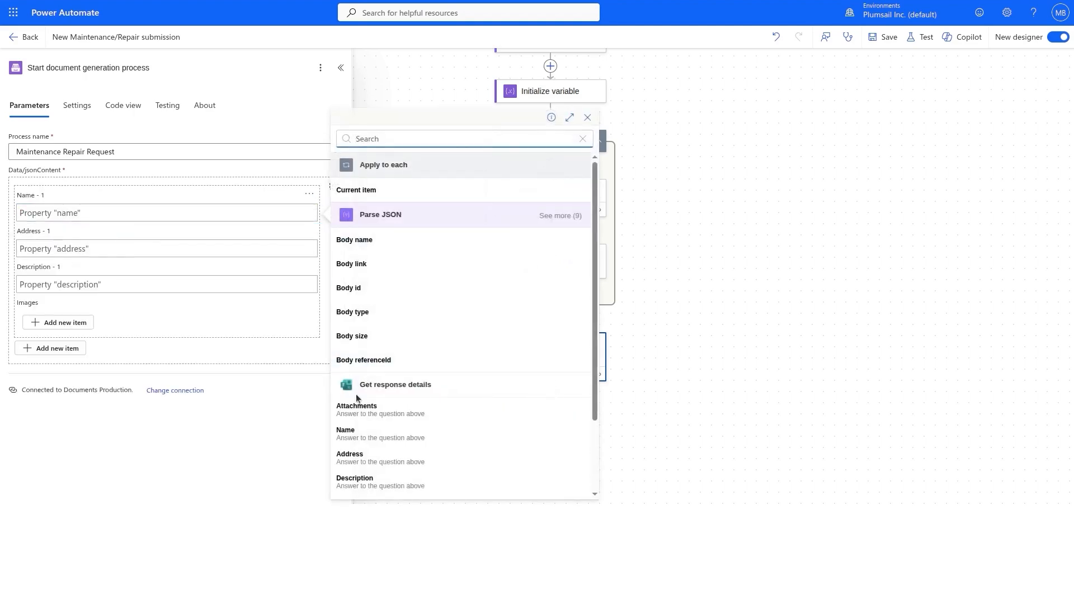
left_click(349, 435)
left_click(250, 251)
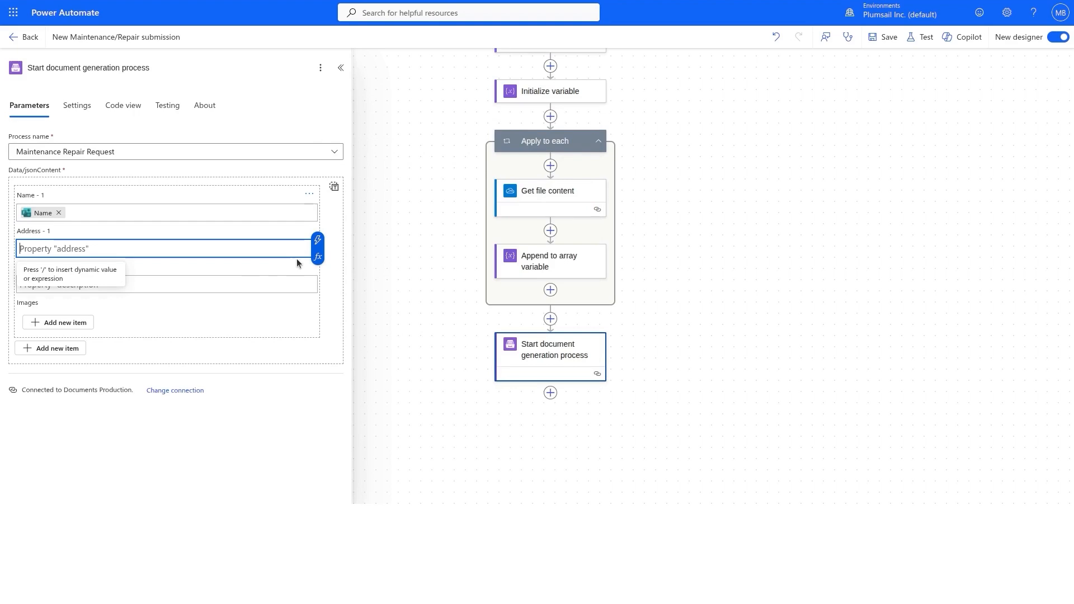
left_click(317, 241)
left_click(376, 460)
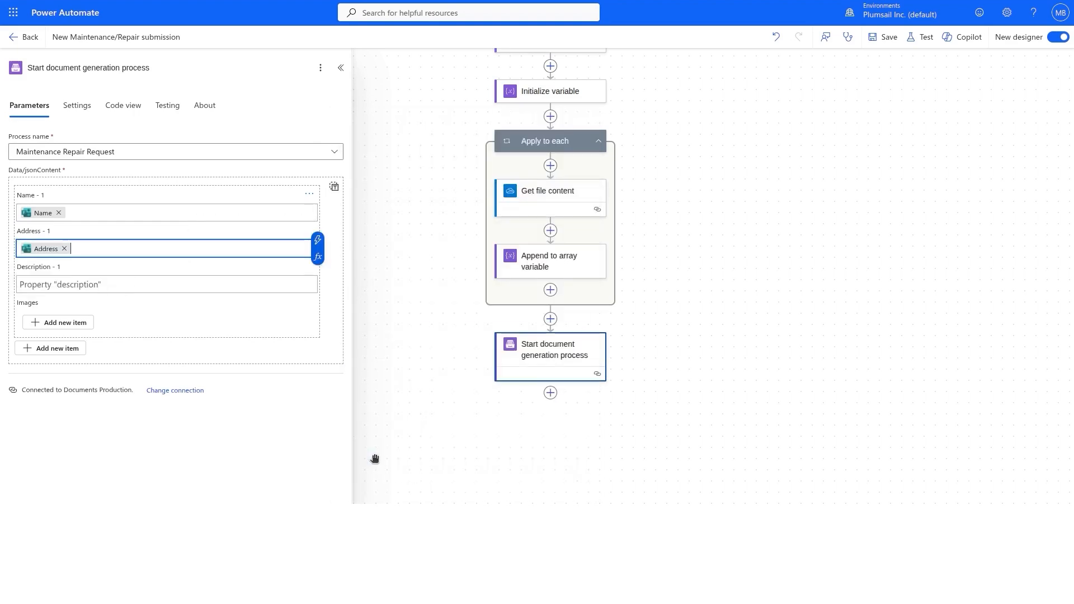
left_click(259, 284)
left_click(317, 276)
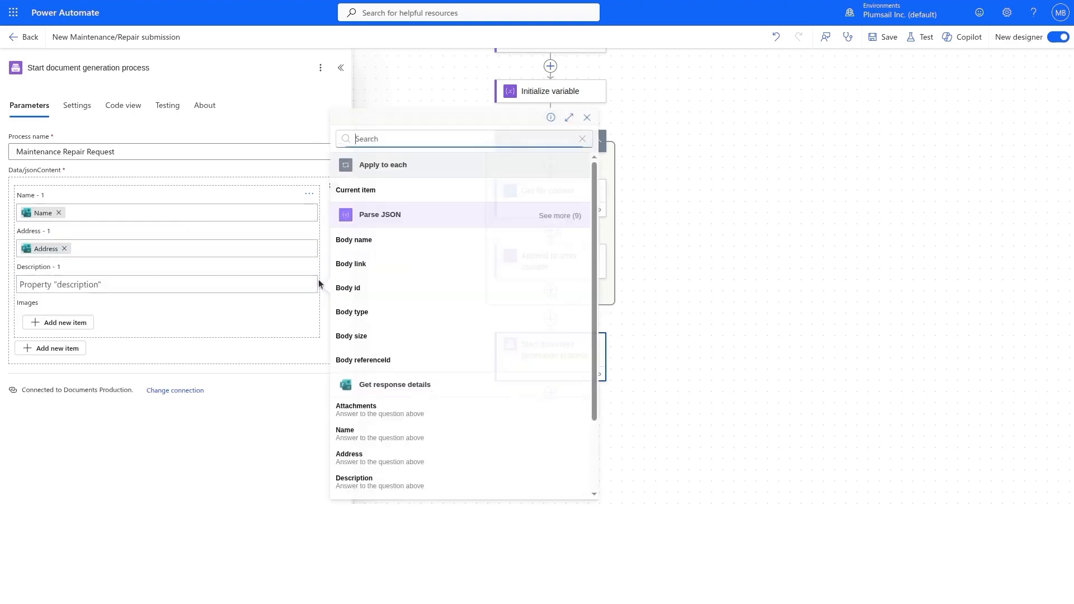
left_click(367, 487)
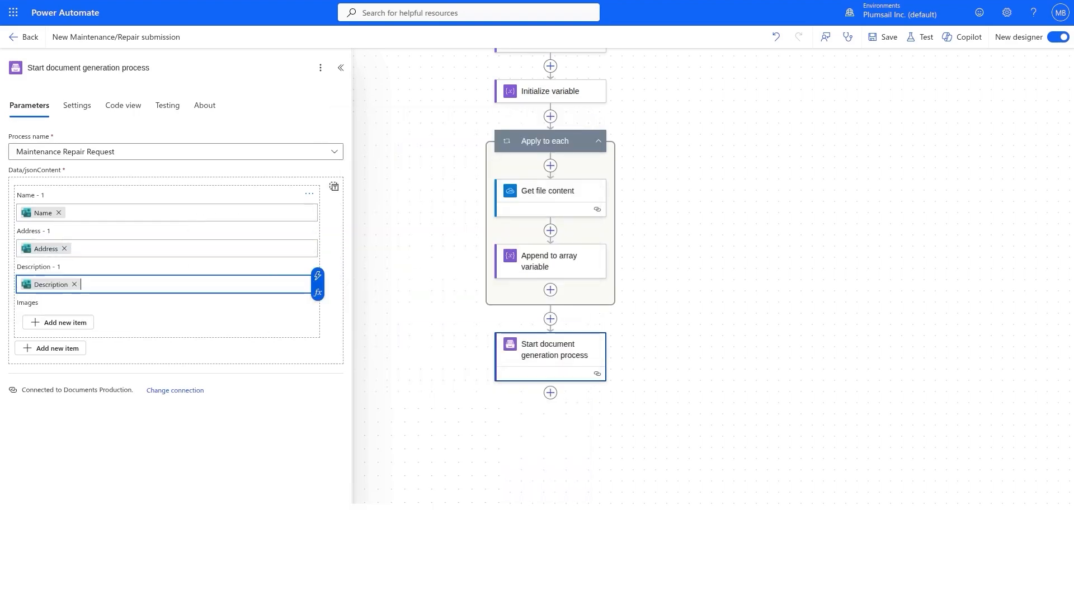
In the JSON view, replace the placeholder images array with the Attachments variable.
left_click(79, 322)
left_click(334, 186)
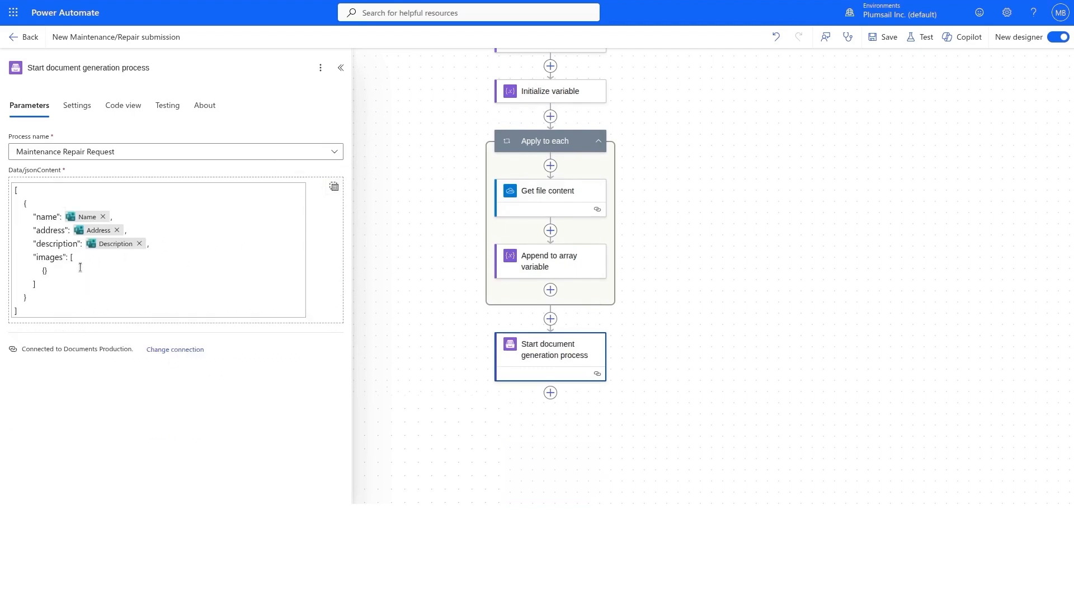
left_click_drag(60, 283, 71, 262)
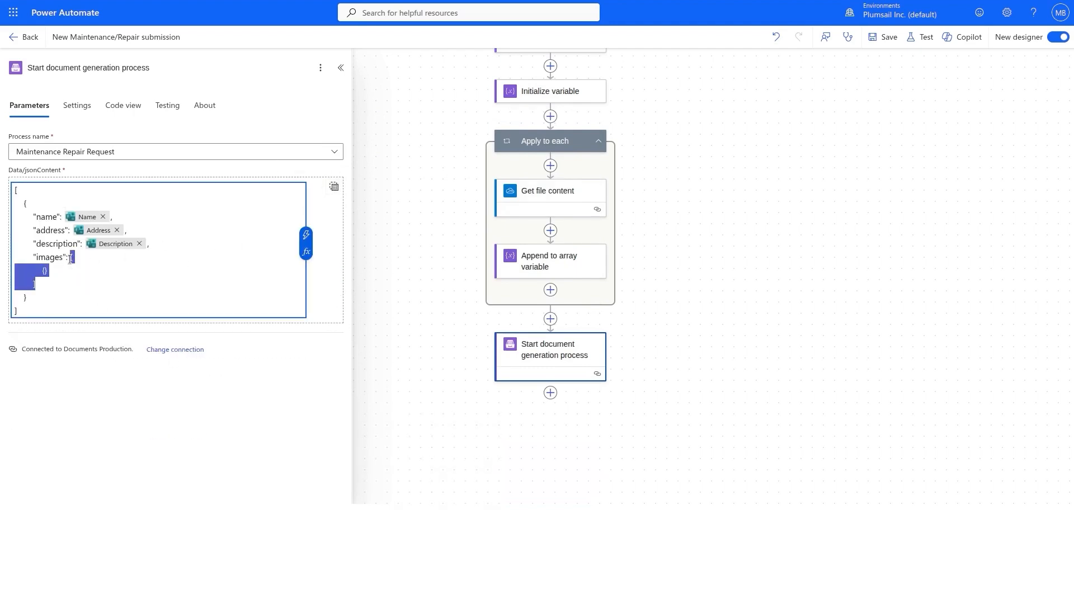
key("BackSpace")
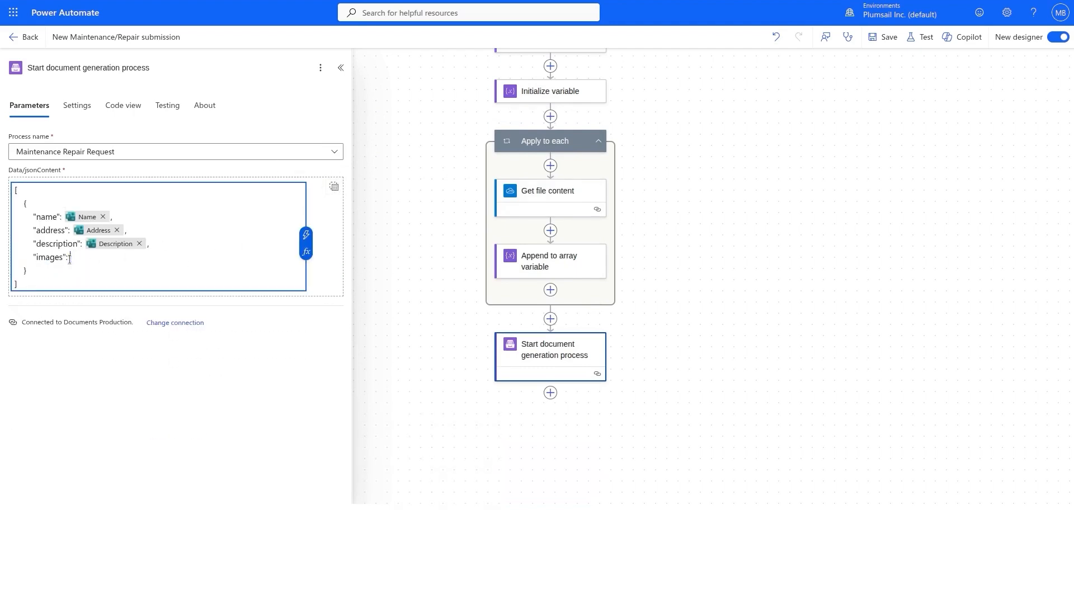
left_click(305, 234)
left_click(389, 186)
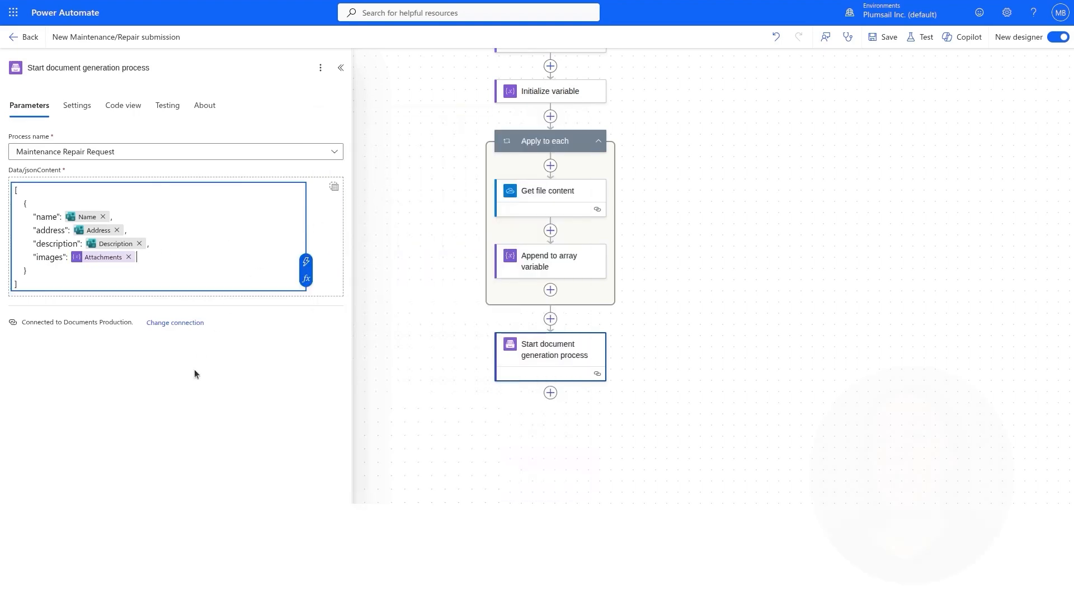
left_click(217, 356)
Save the flow and run an automatic test using the recently succeeded trigger run.
left_click(884, 37)
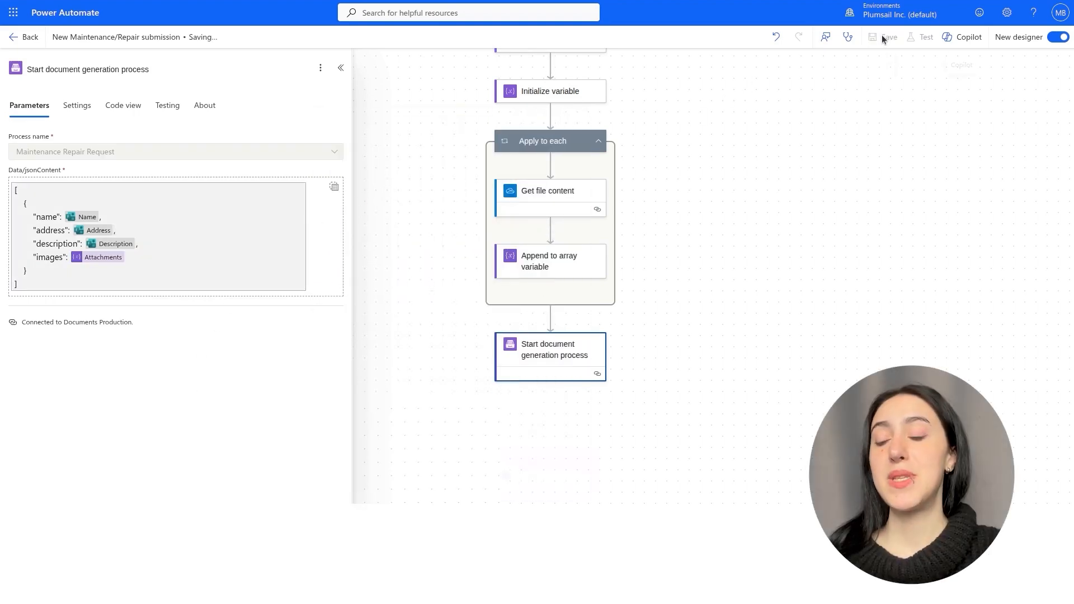
left_click(920, 37)
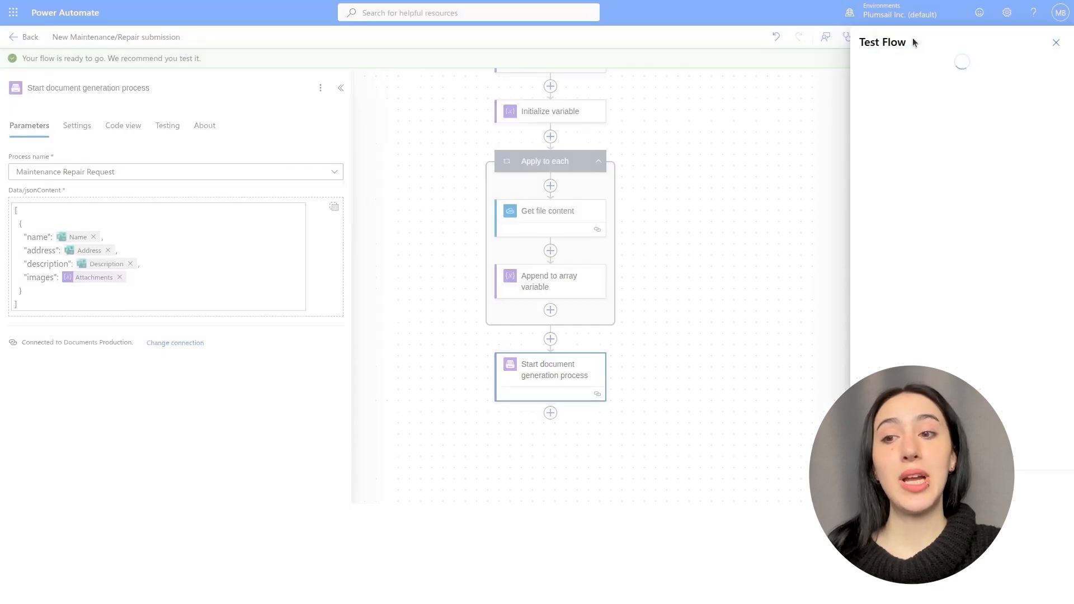
left_click(890, 99)
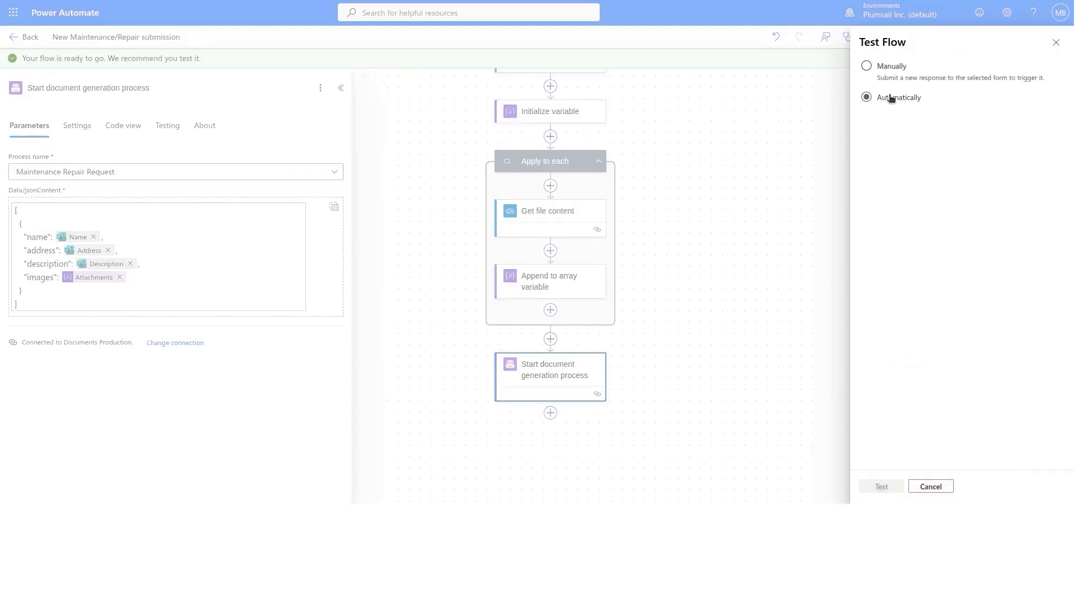
left_click(889, 119)
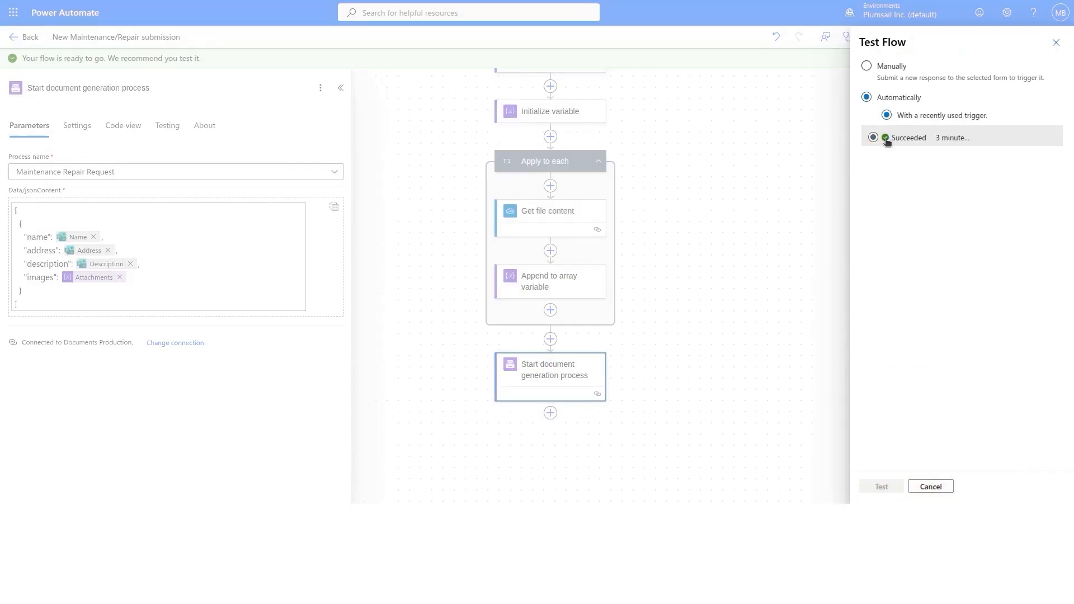
left_click(886, 139)
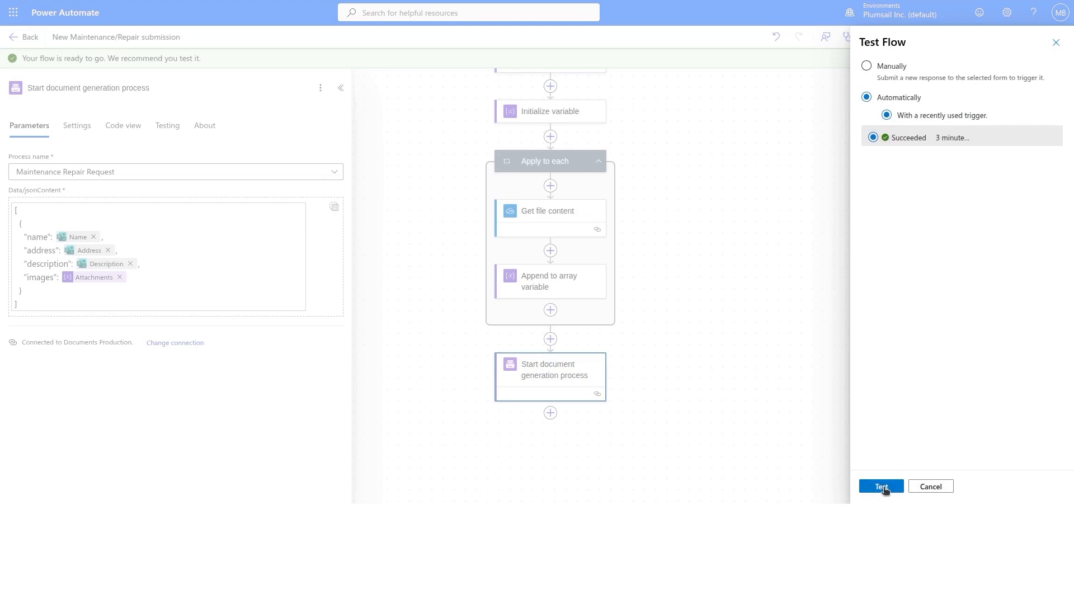
left_click(871, 487)
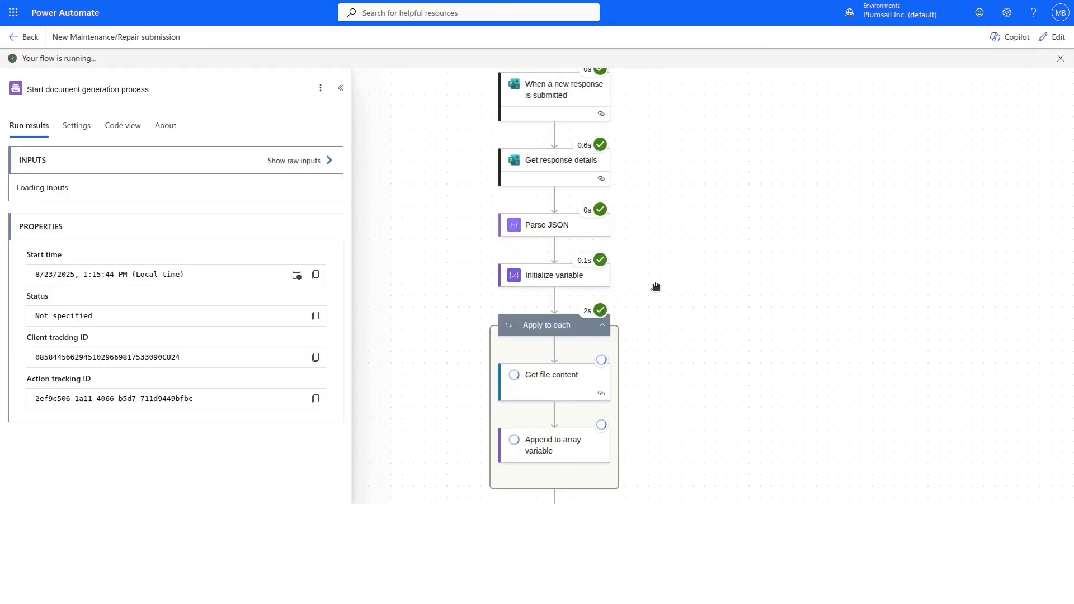
left_click_drag(656, 287, 656, 156)
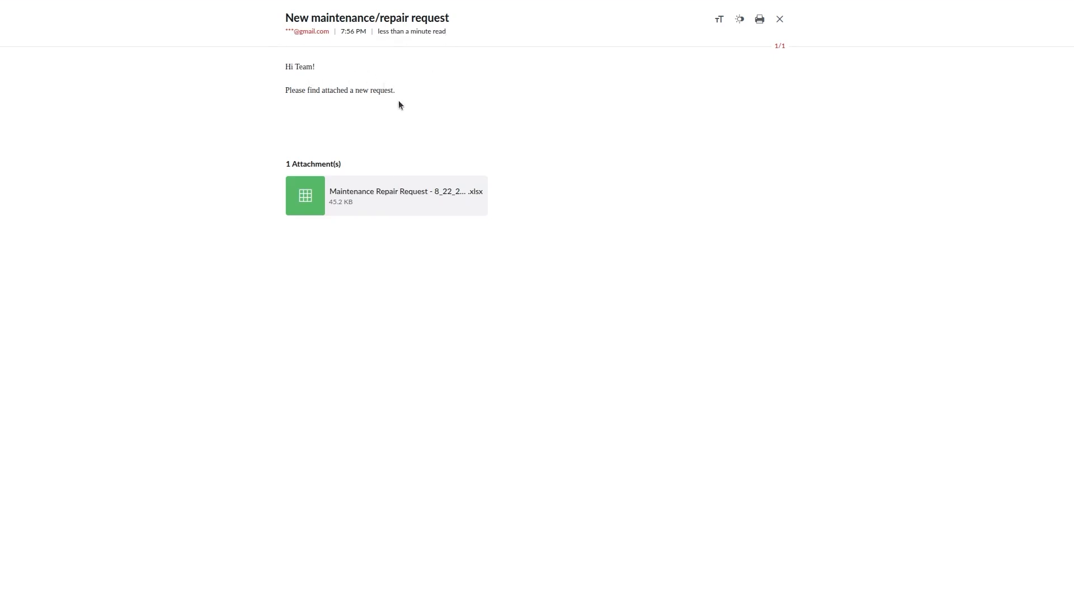
Preview the Maintenance Repair Request .xlsx attached to the 'New maintenance/repair request' email.
left_click(305, 197)
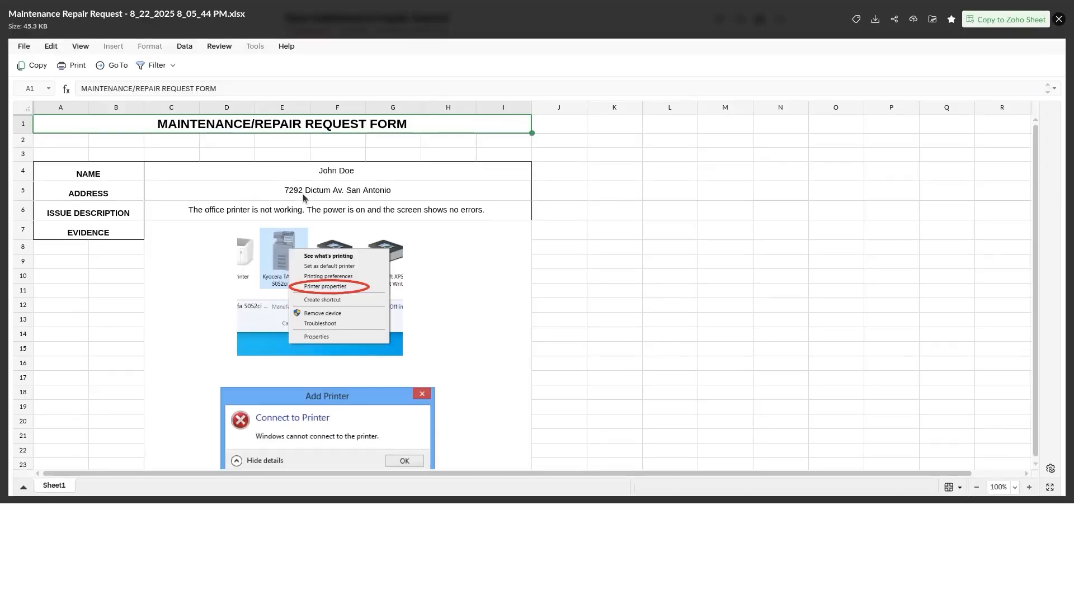